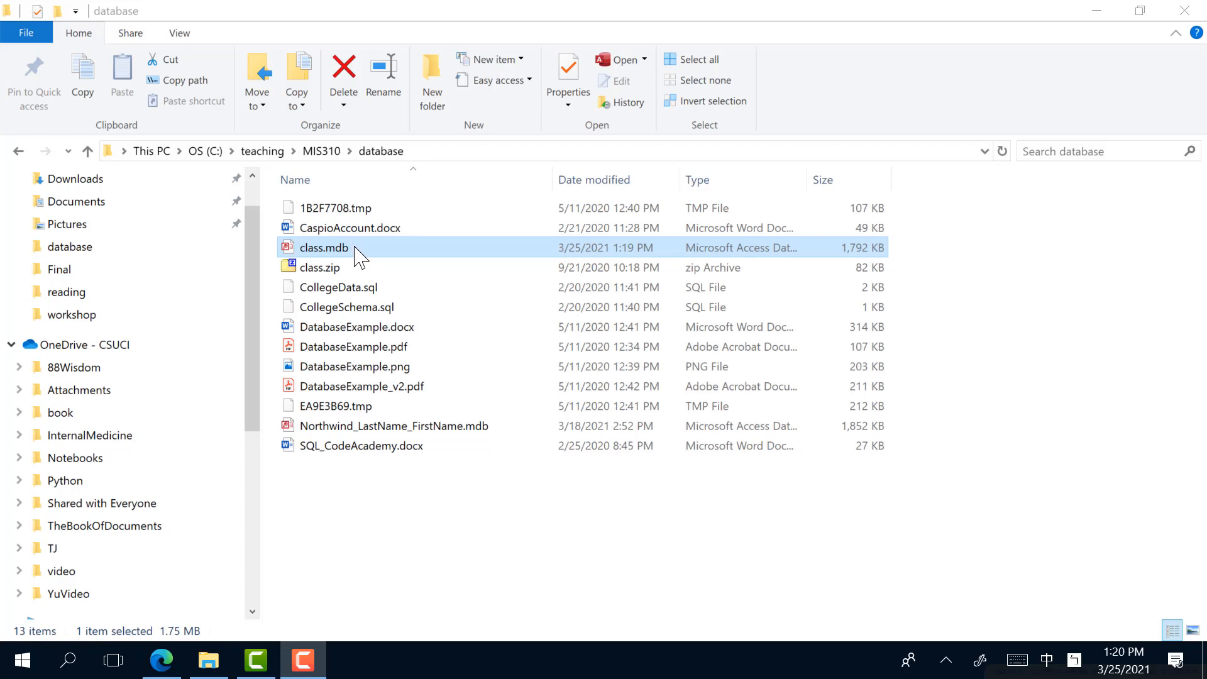
- Open the class.mdb database in Access, list its queries, and return to the list of tables
double_click(356, 248)
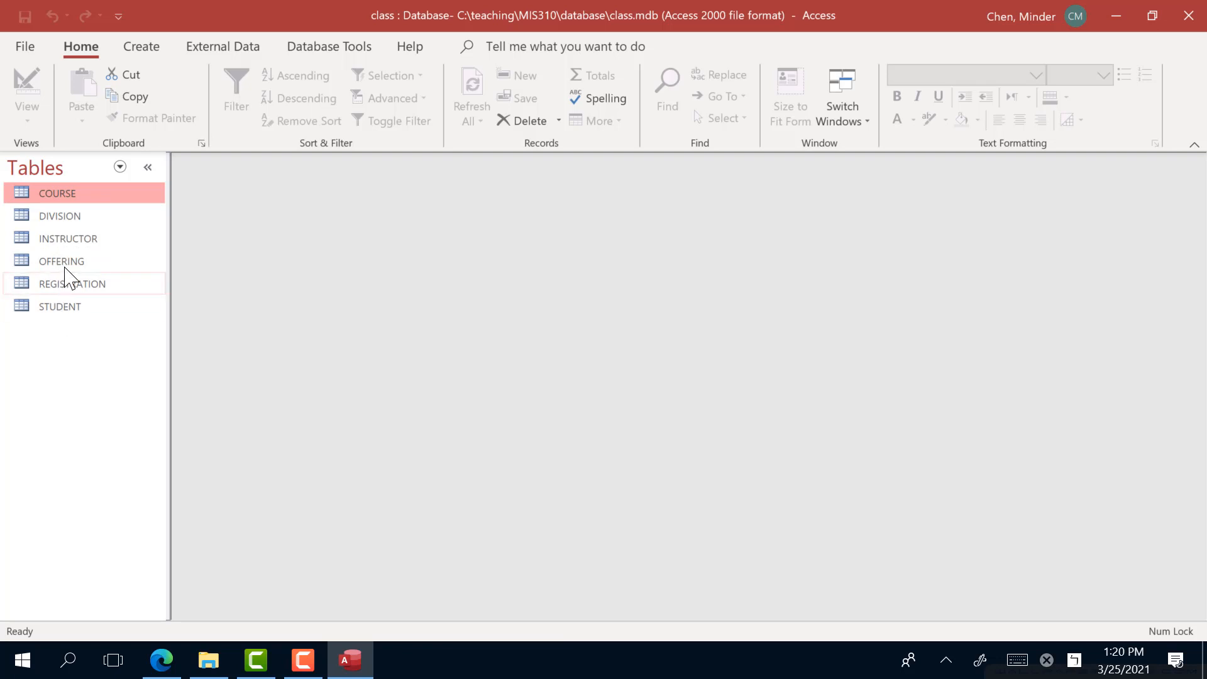
click(119, 166)
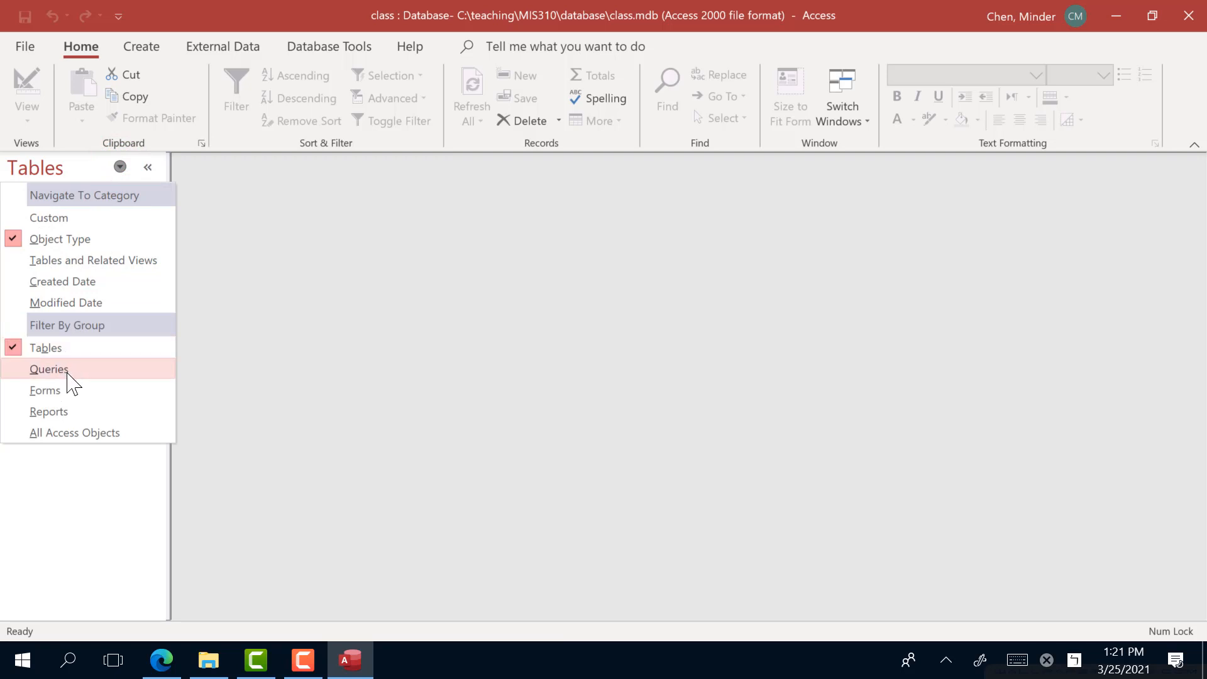
click(66, 372)
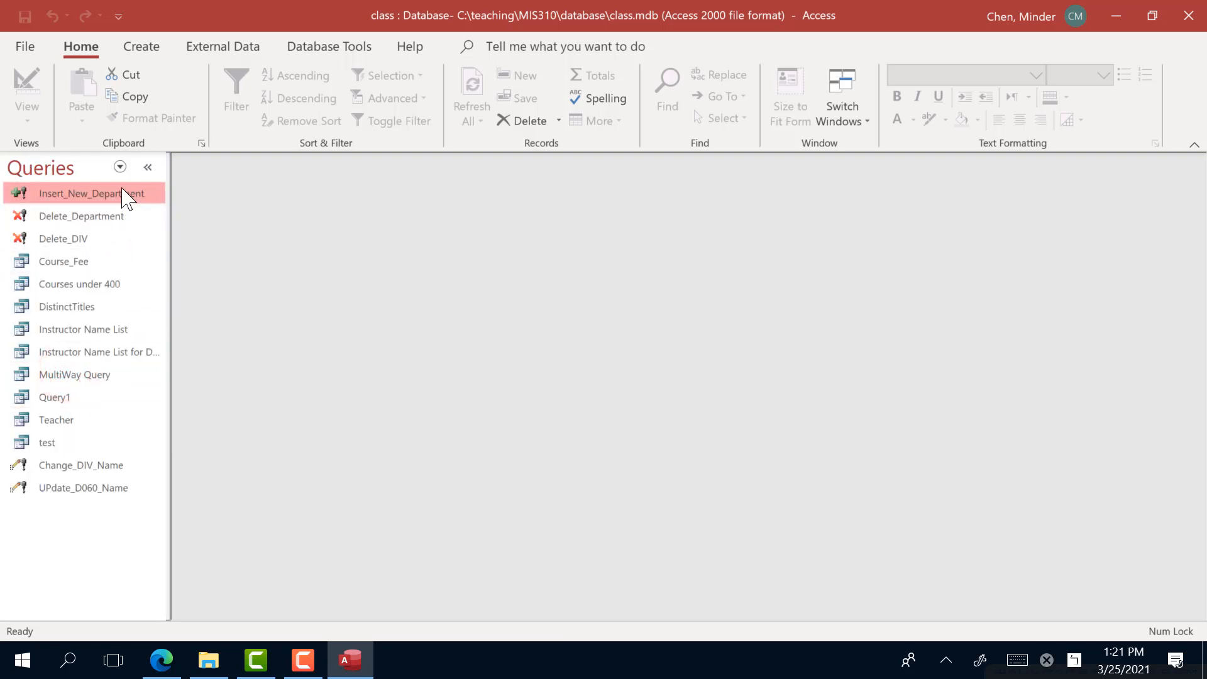
click(120, 167)
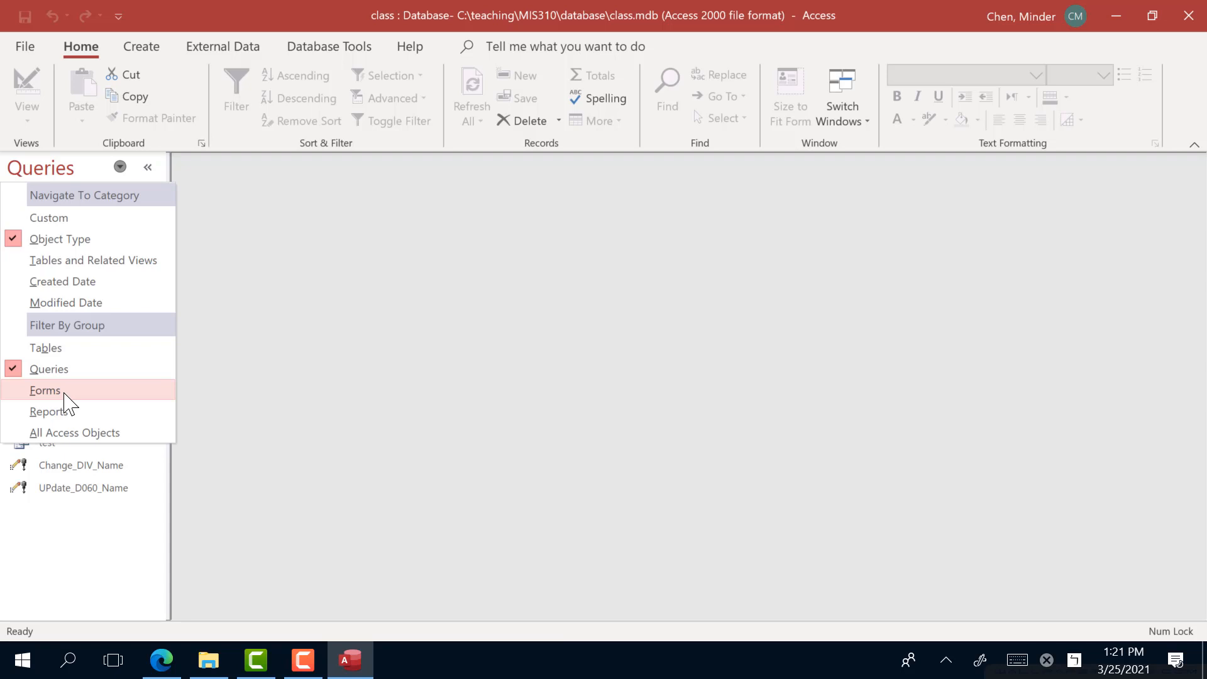
click(79, 357)
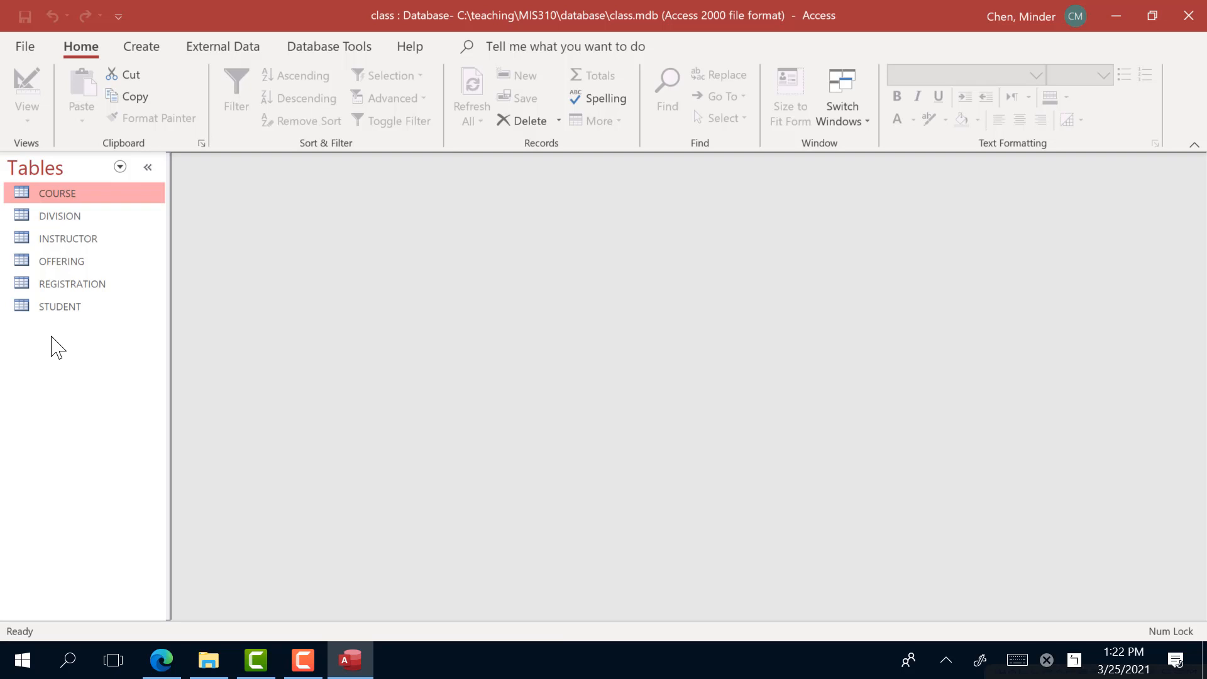
- Go through the database's table list, from DIVISION, INSTRUCTOR and OFFERING to REGISTRATION, STUDENT and COURSE
click(65, 216)
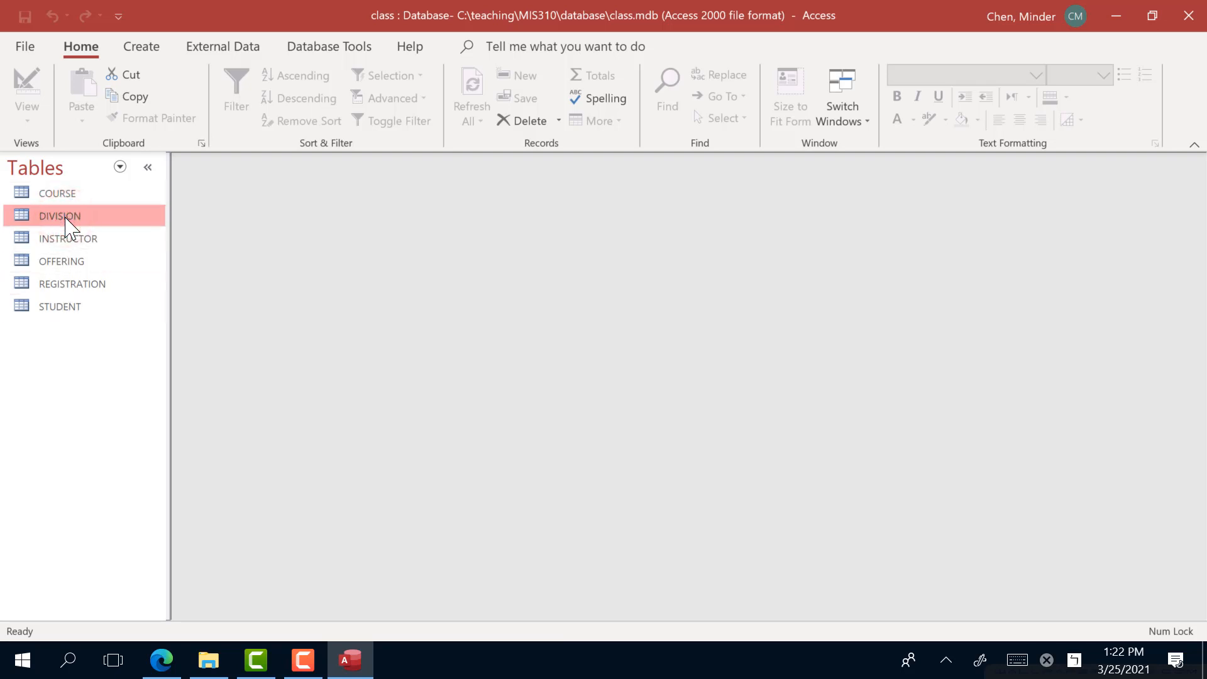
click(68, 238)
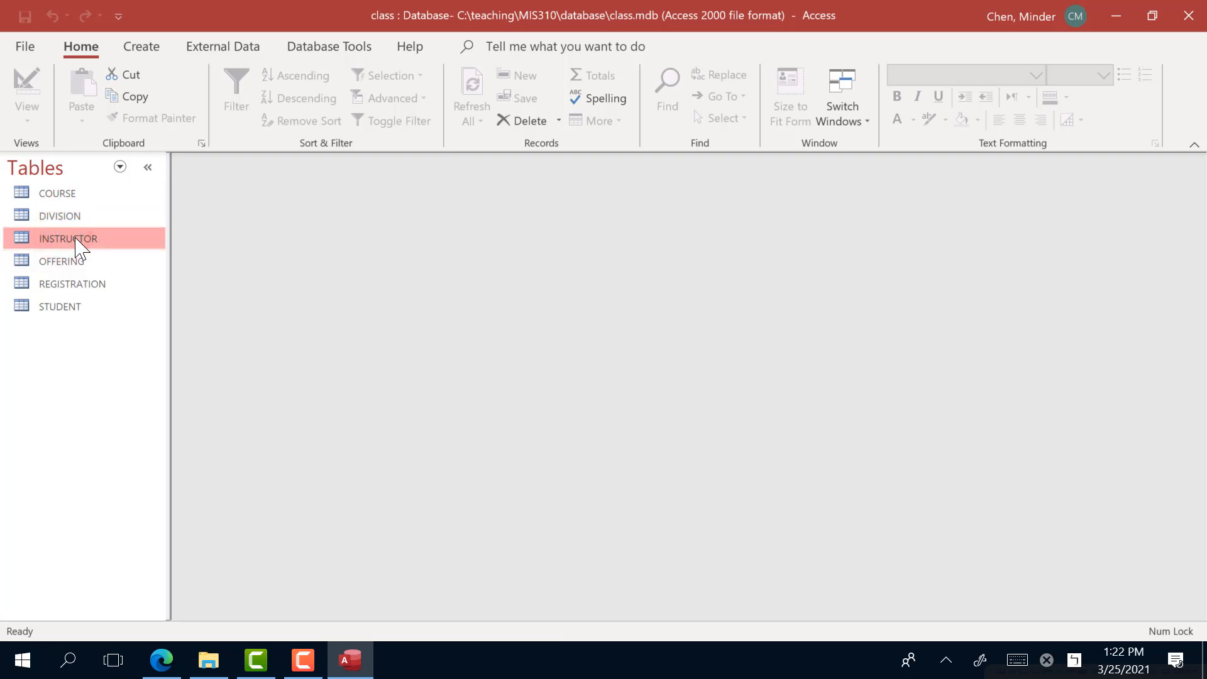
click(82, 261)
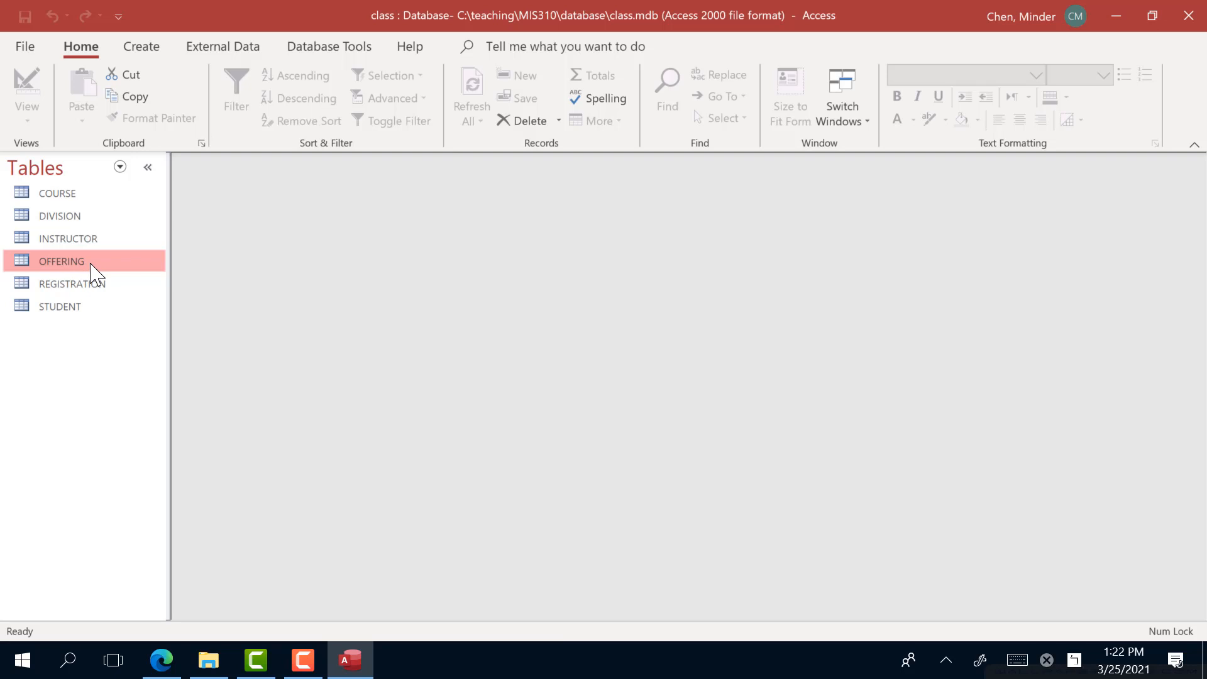
click(102, 284)
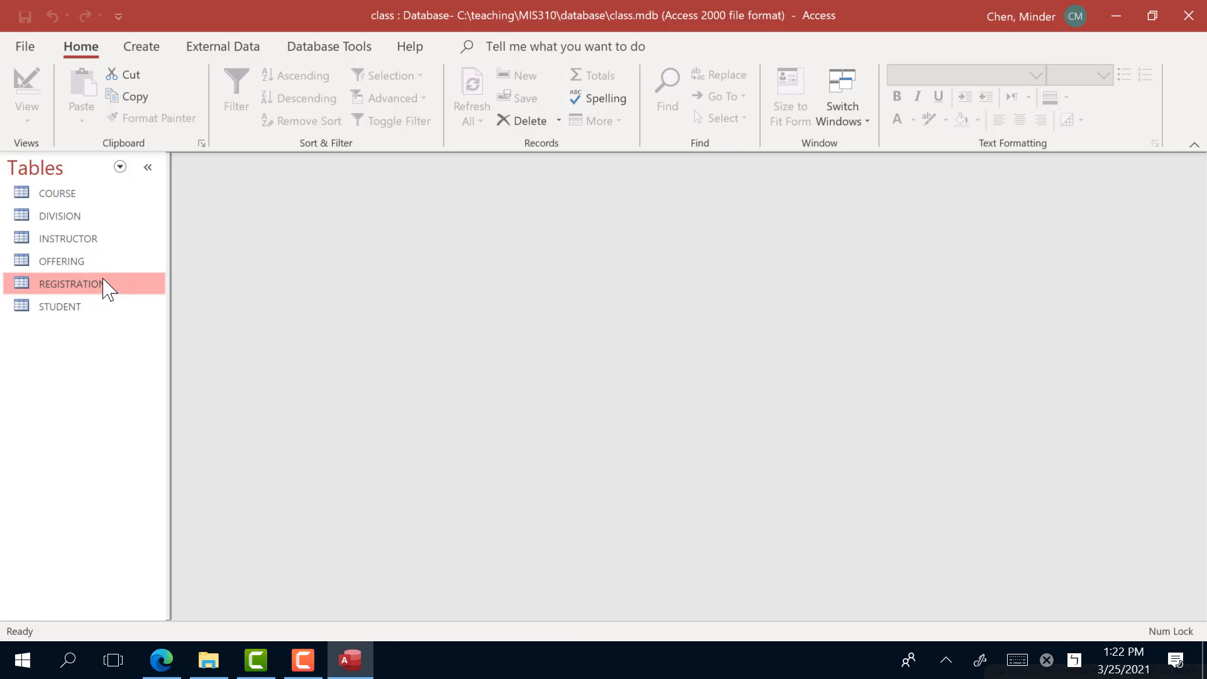
click(74, 310)
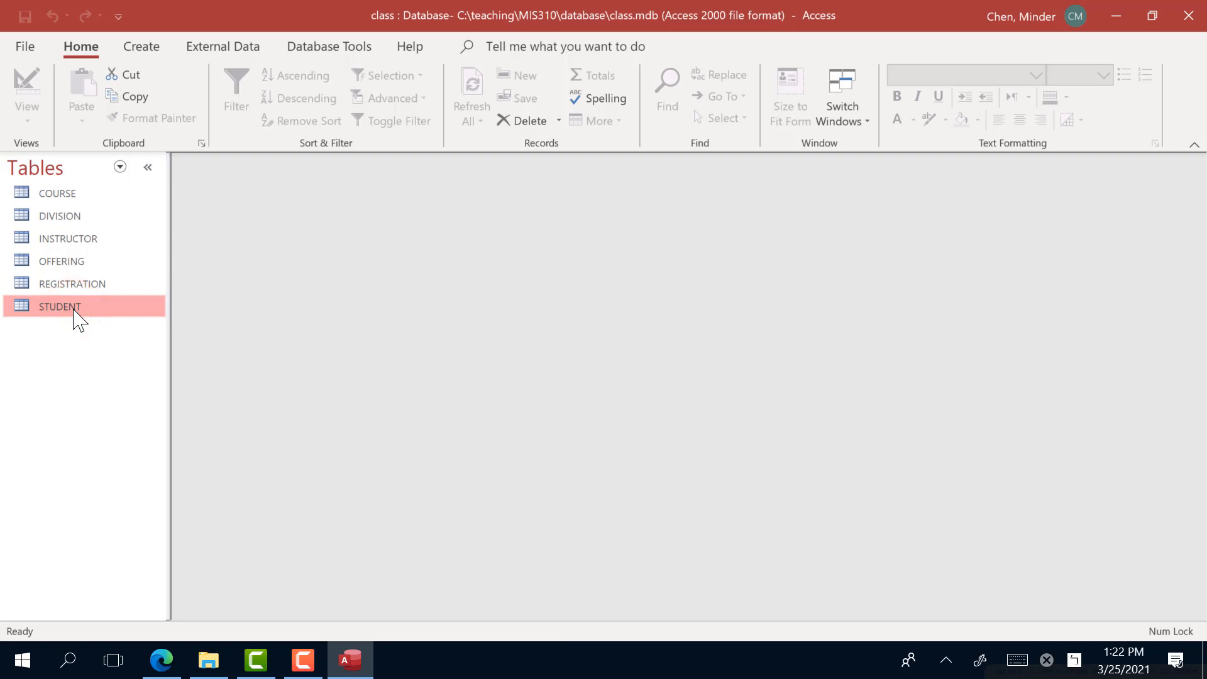
click(70, 265)
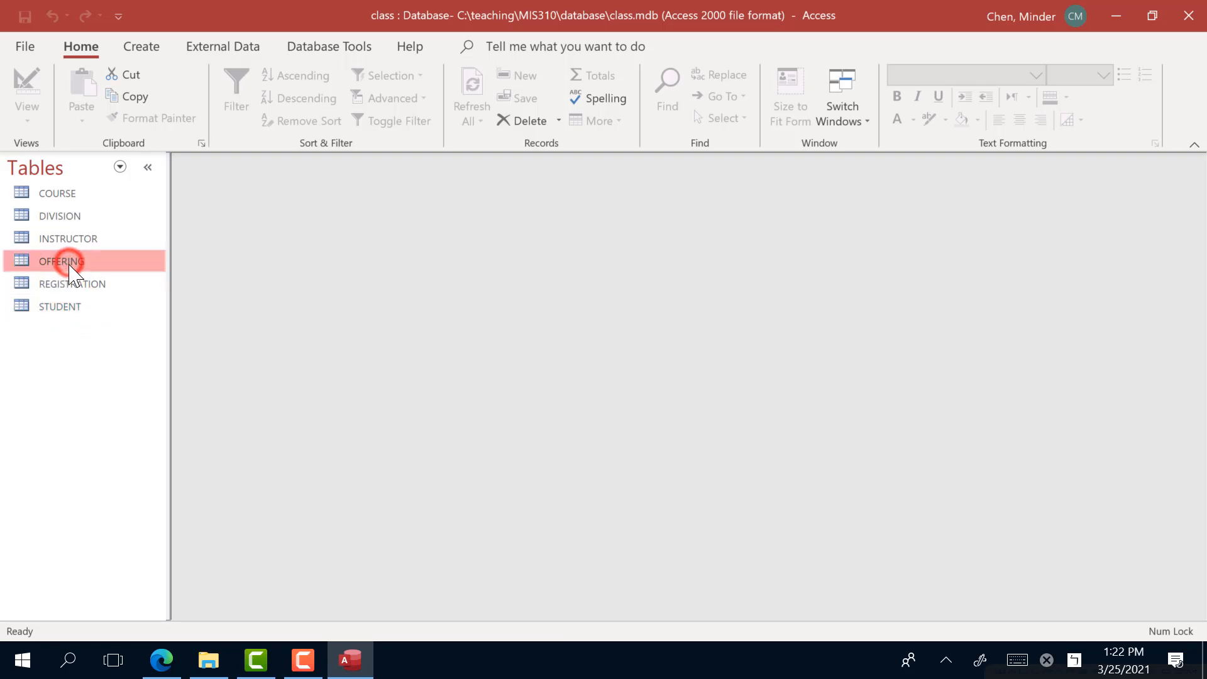
click(61, 192)
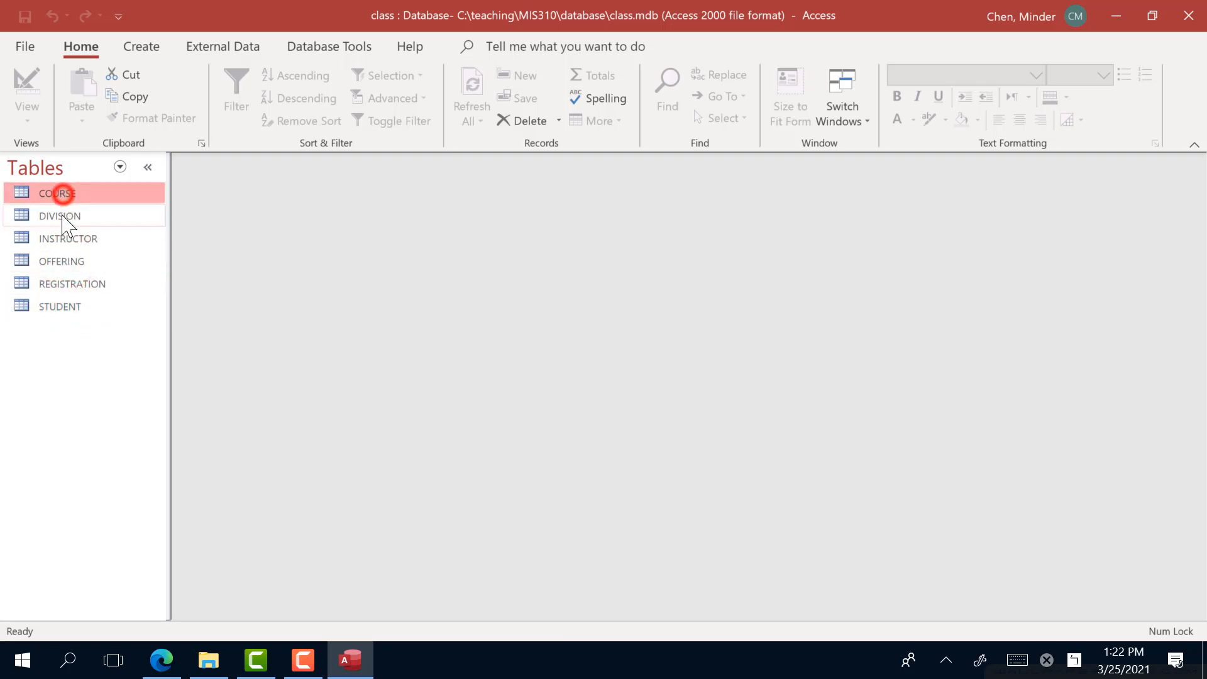
click(71, 266)
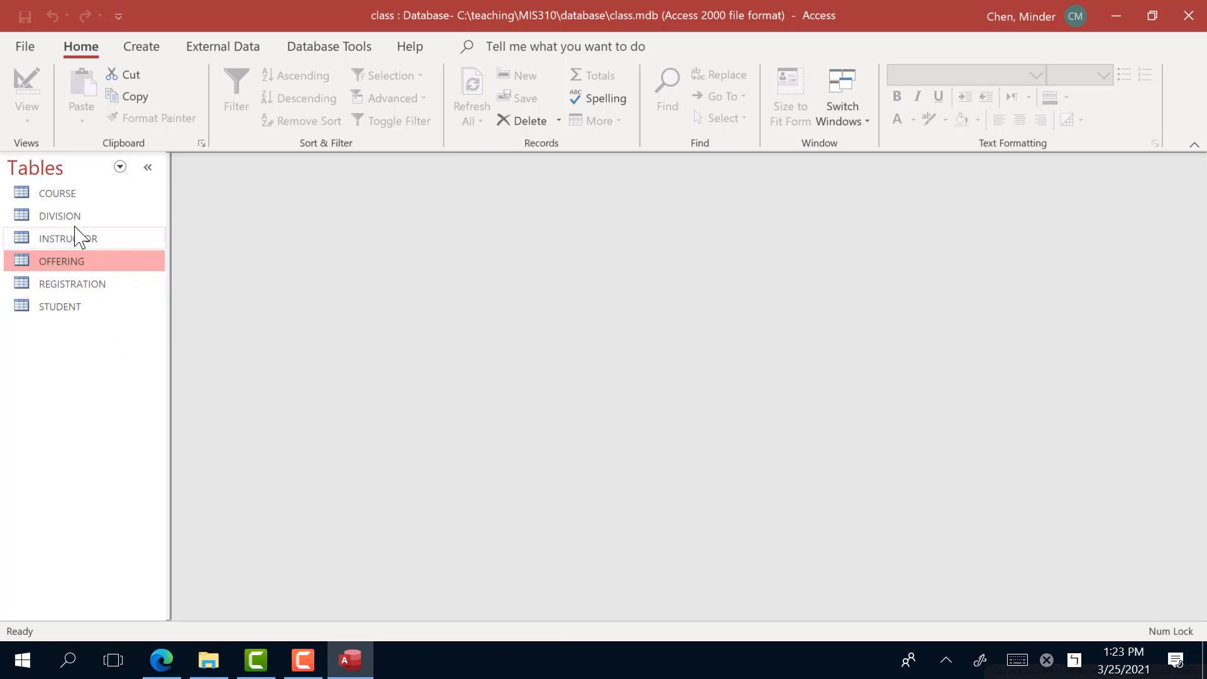
- Open the COURSE table in Datasheet view and examine the C_ID, TITLE, DIV and FEE values of its first record
click(71, 195)
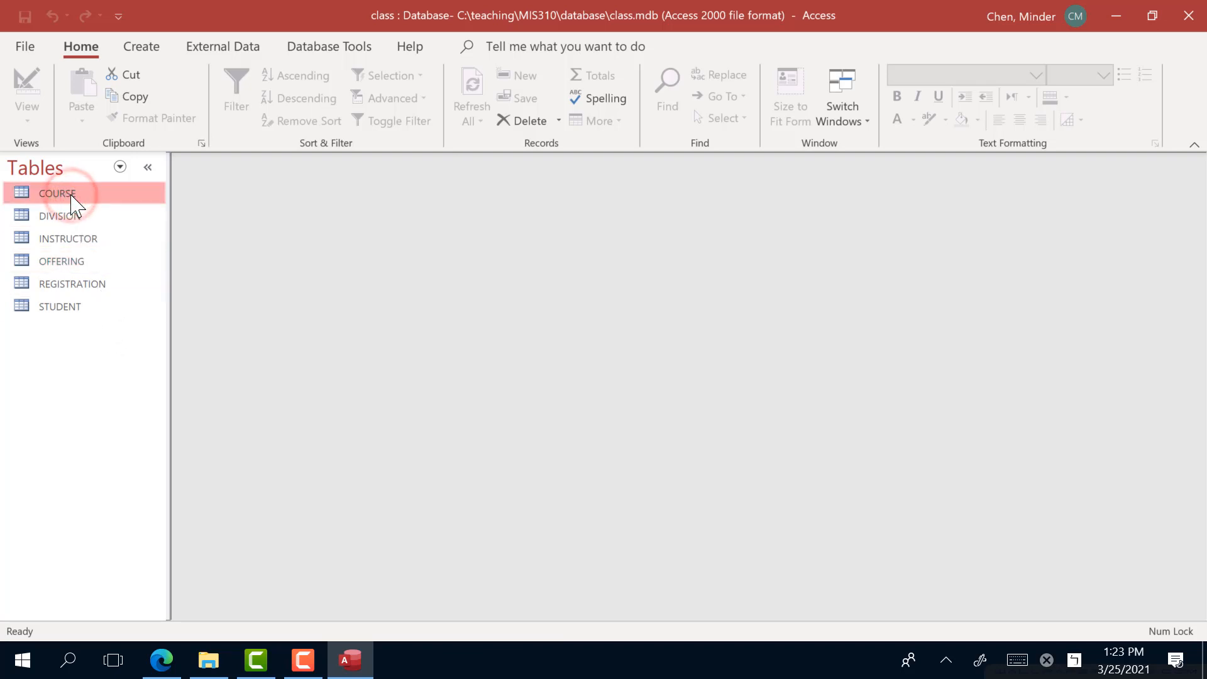
double_click(79, 196)
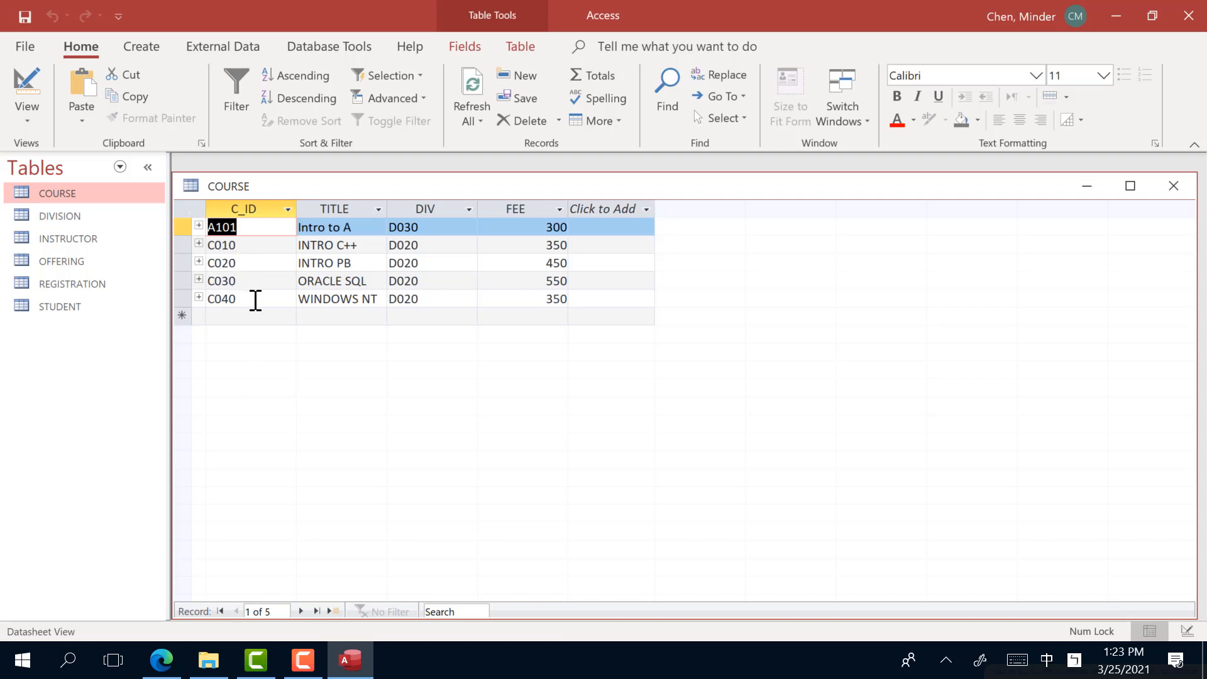
click(255, 228)
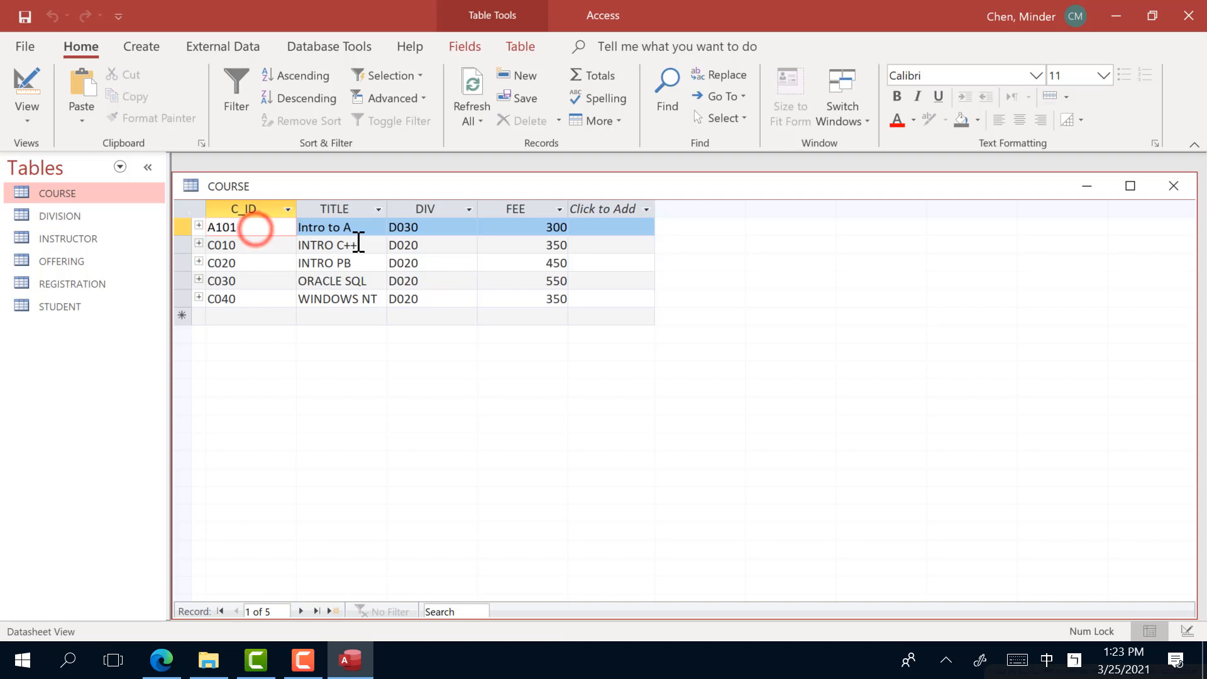
click(373, 227)
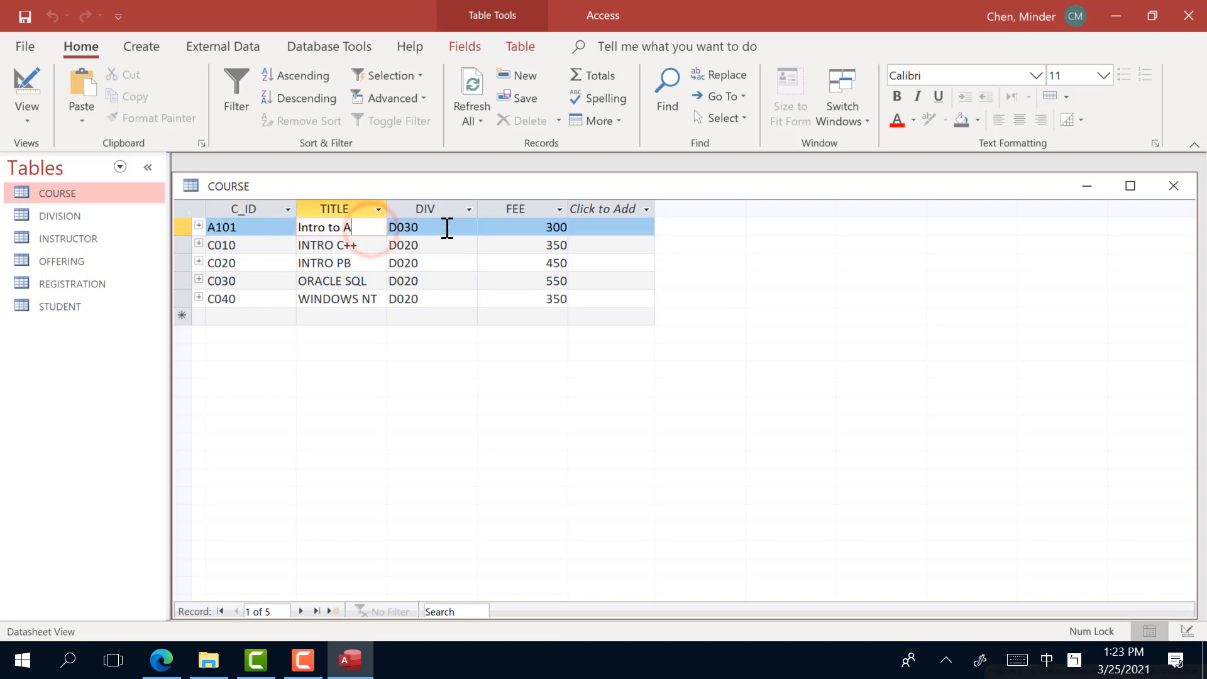
click(447, 227)
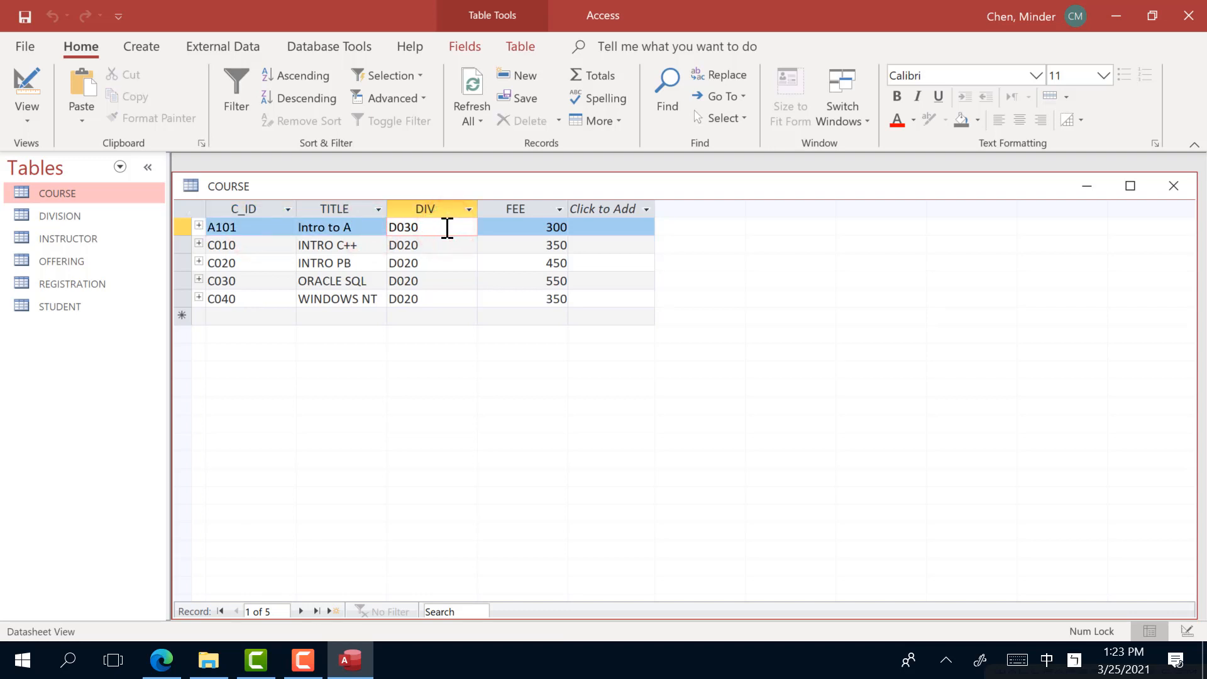
click(518, 227)
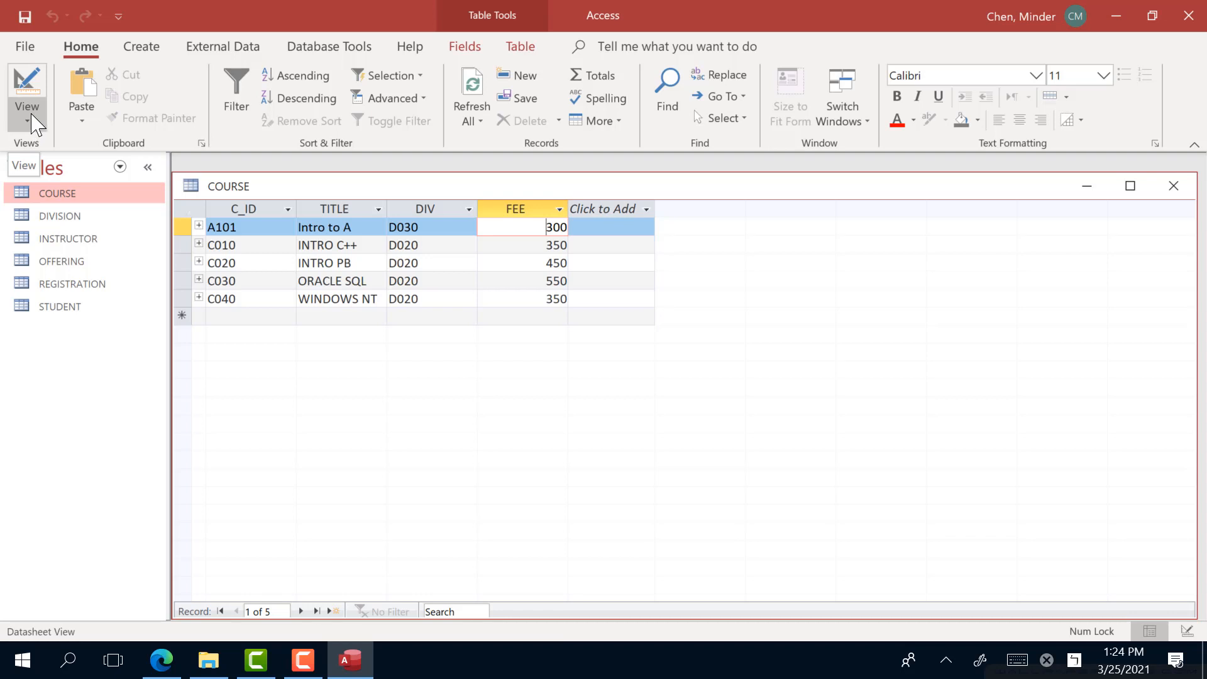
- Switch the COURSE table to Design view and examine its fields and the primary key on C_ID
click(27, 85)
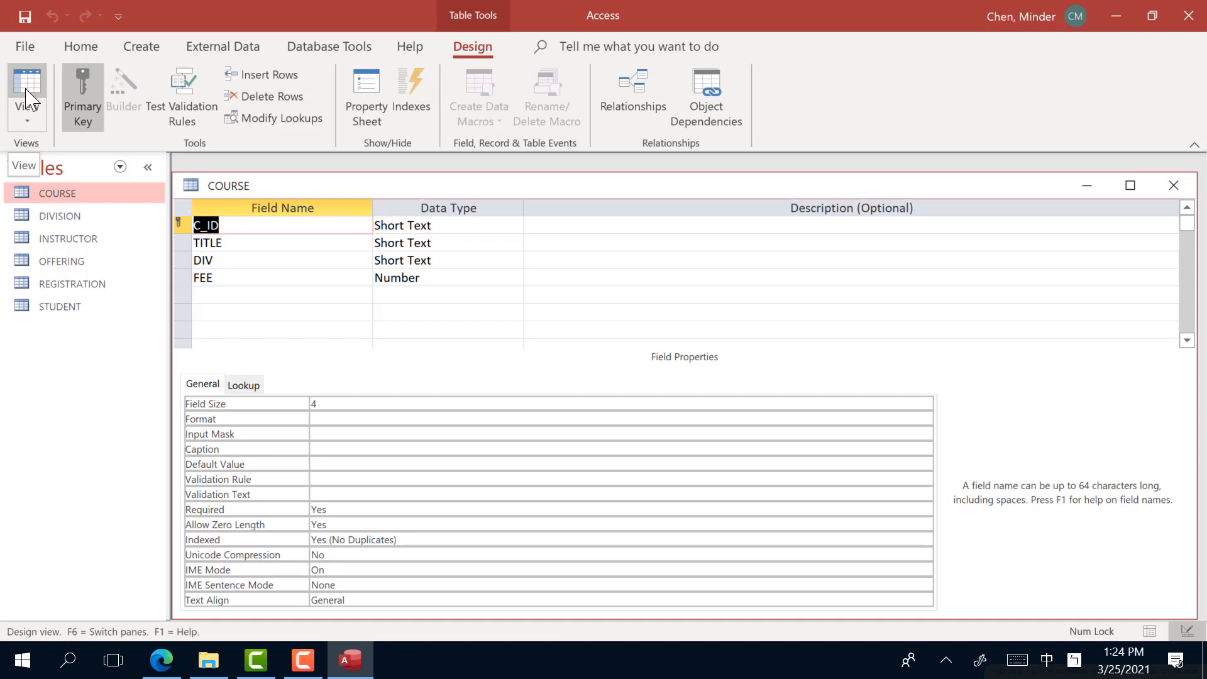
click(189, 224)
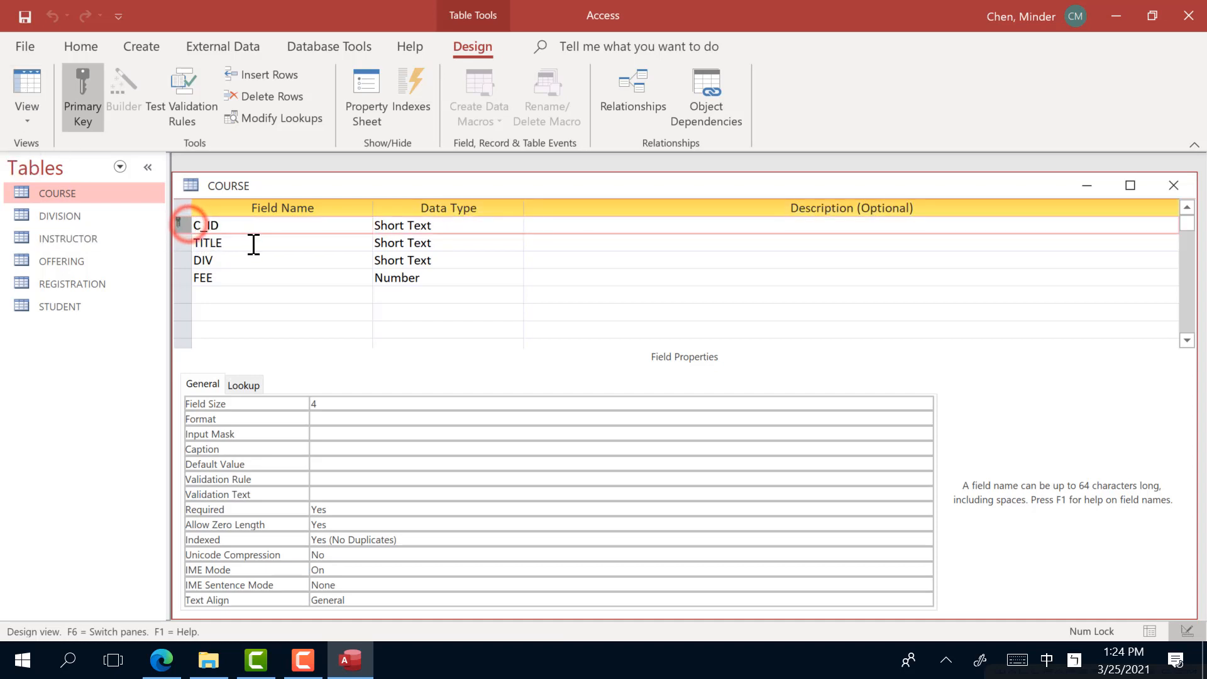
click(227, 243)
click(244, 261)
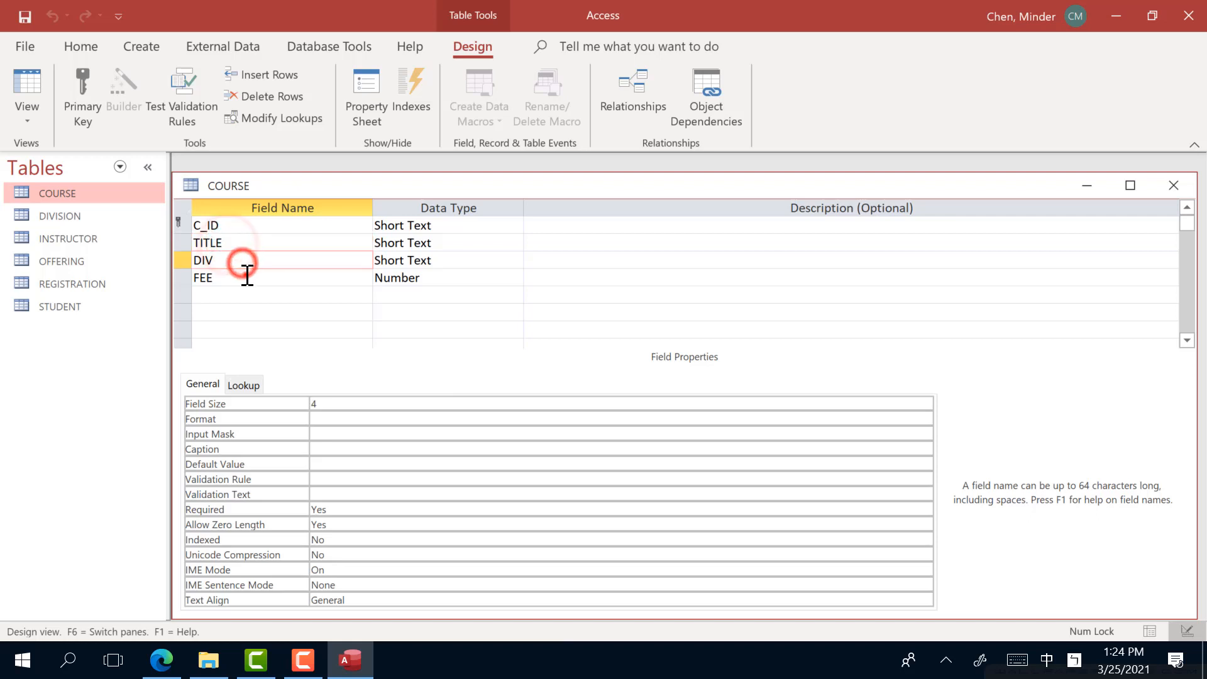
click(246, 275)
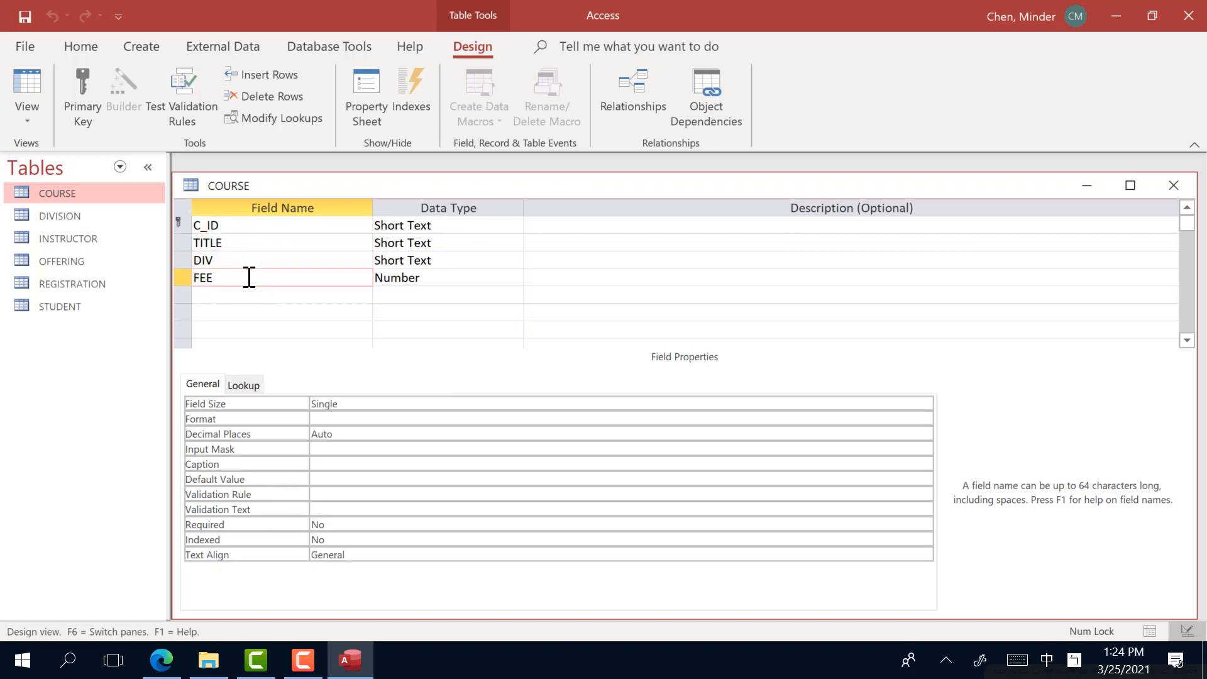
click(180, 225)
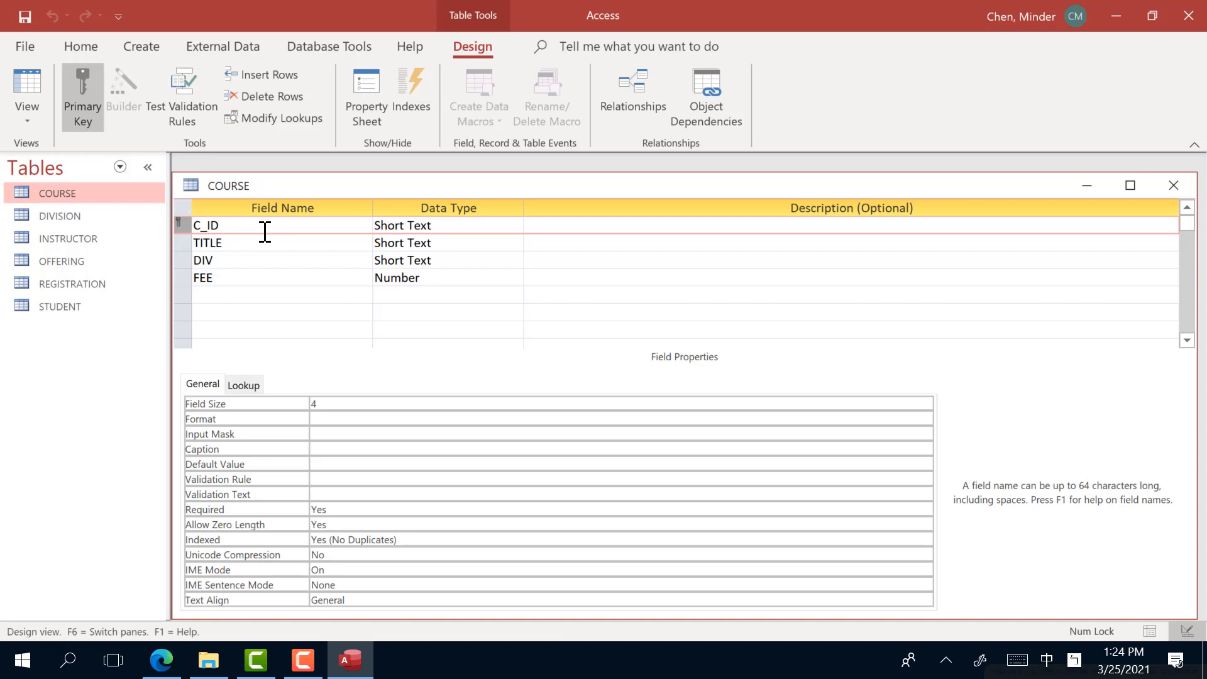
- Check the data types of the COURSE text fields and review the available data types for C_ID without changing it
click(442, 226)
click(449, 244)
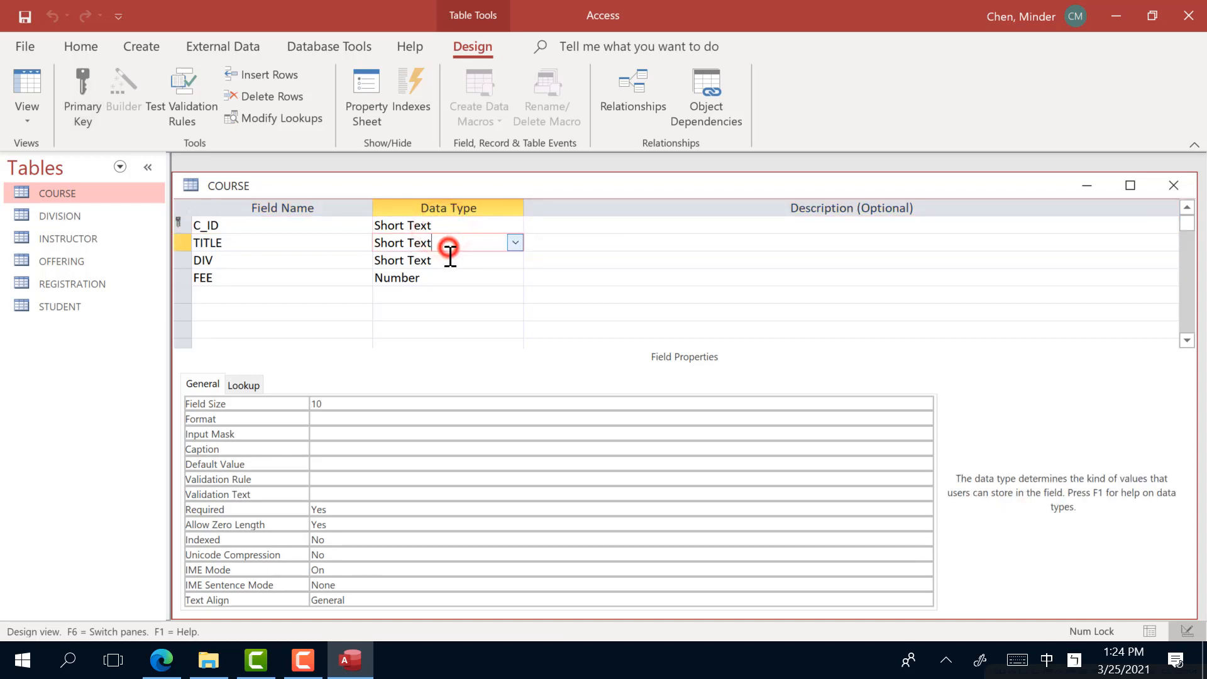
click(450, 260)
click(448, 227)
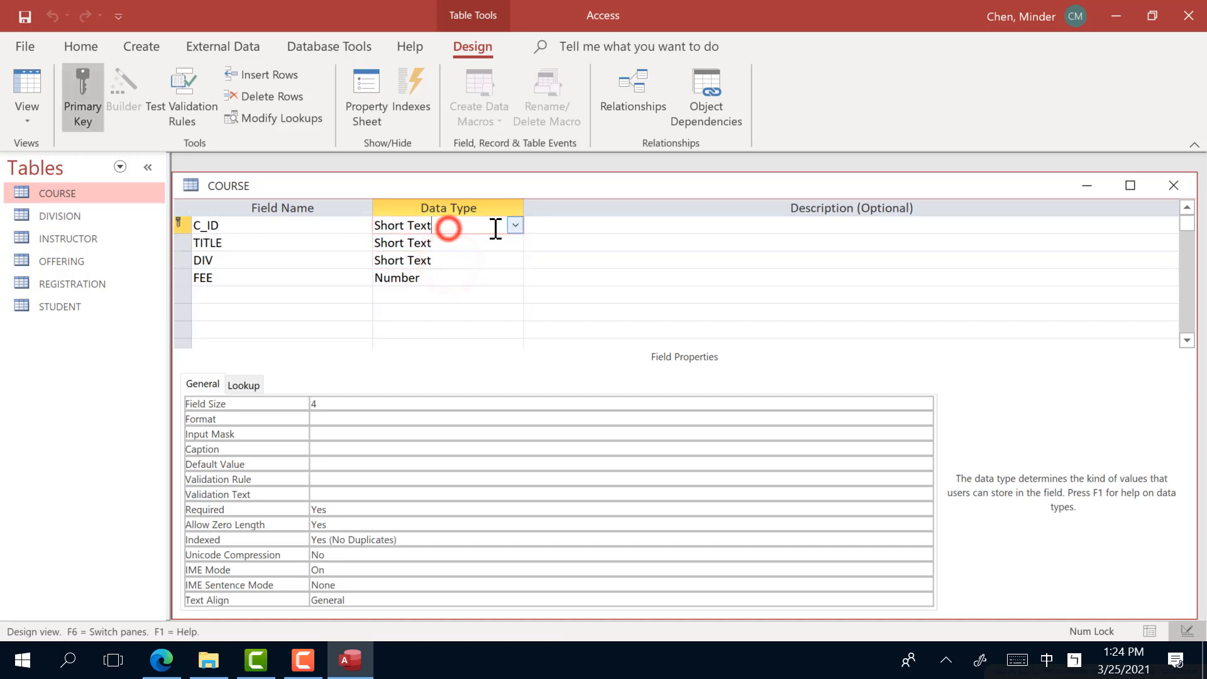
click(515, 225)
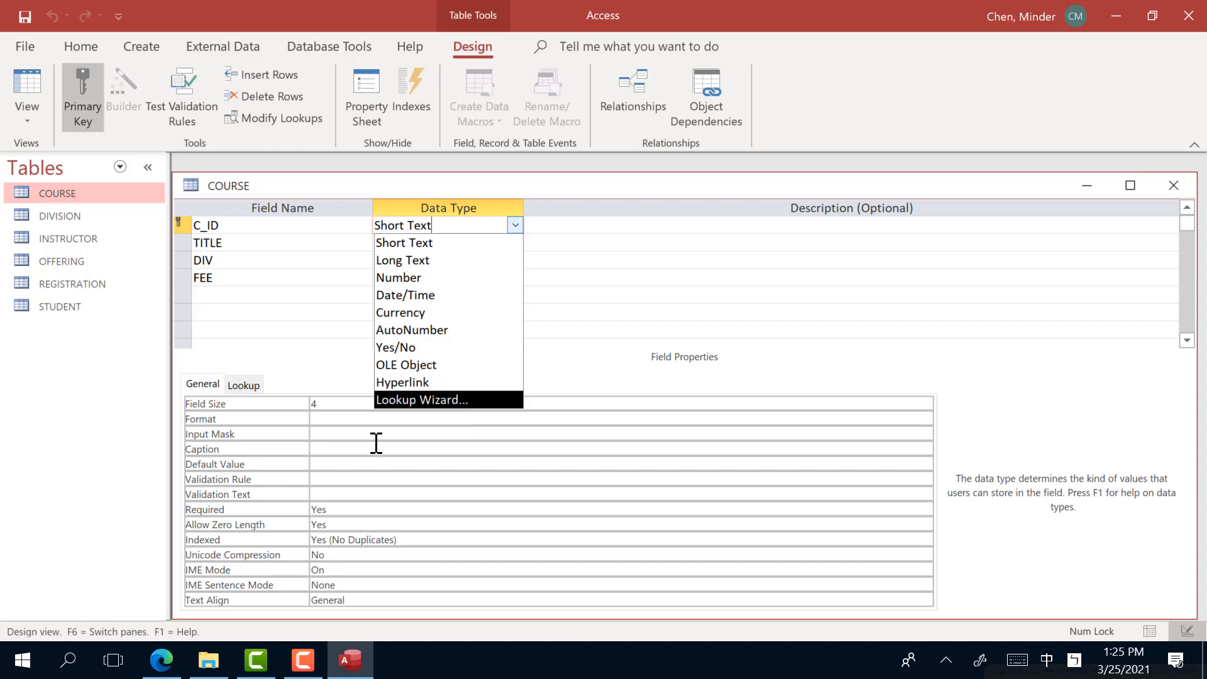
click(286, 343)
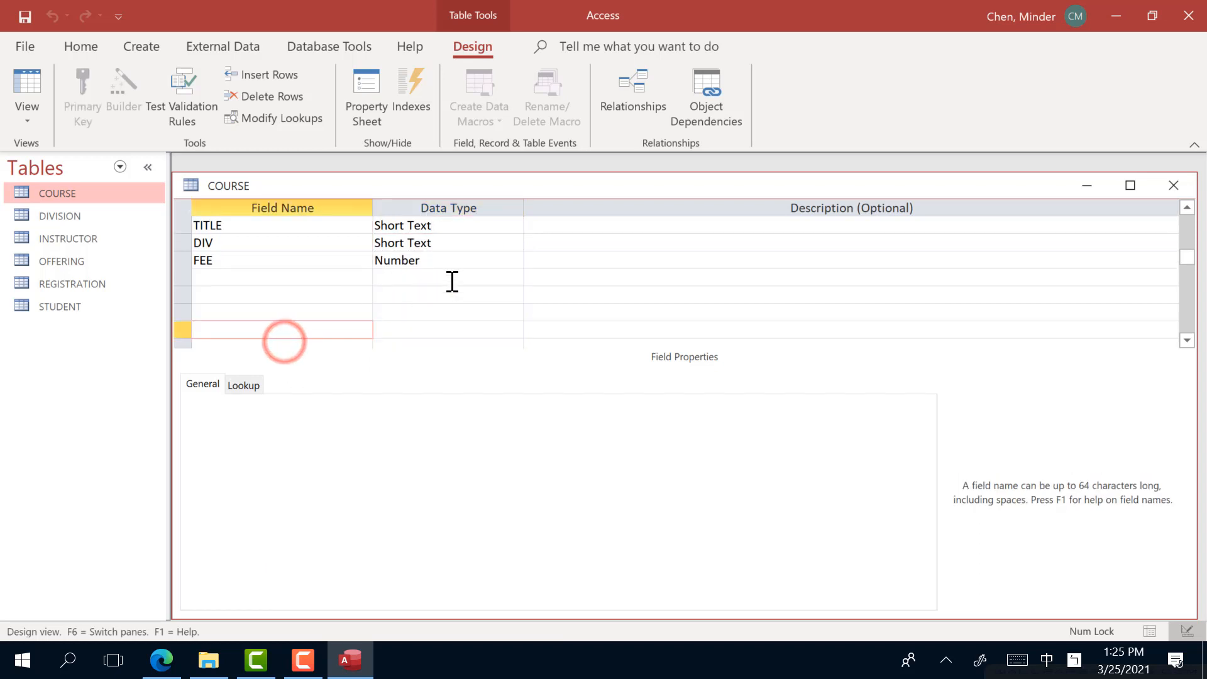
- Review the Field Size options for the FEE number field, choose Single, and return to the FEE field name
click(465, 261)
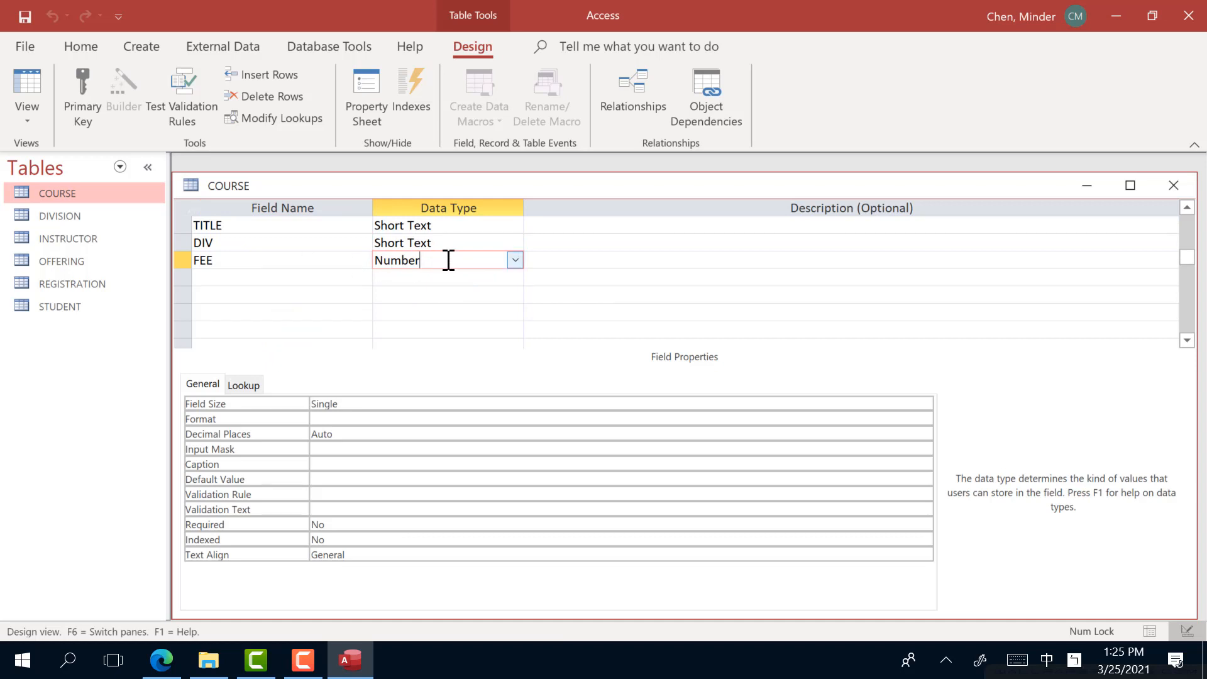
click(410, 403)
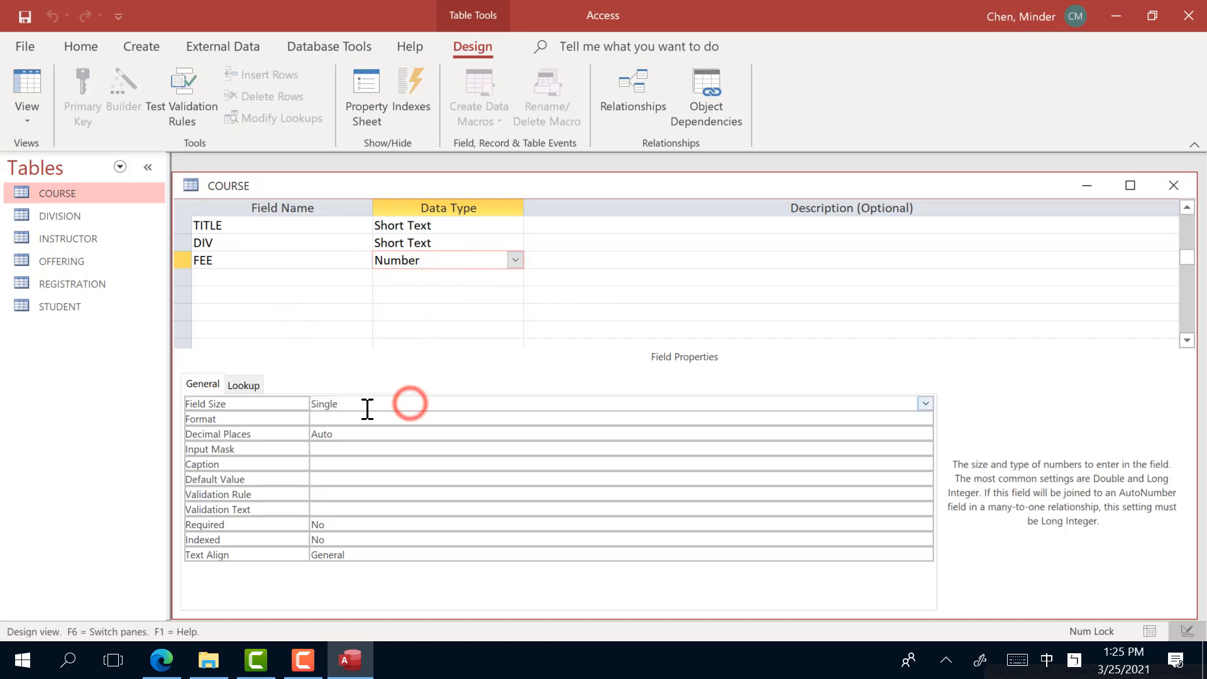
click(925, 404)
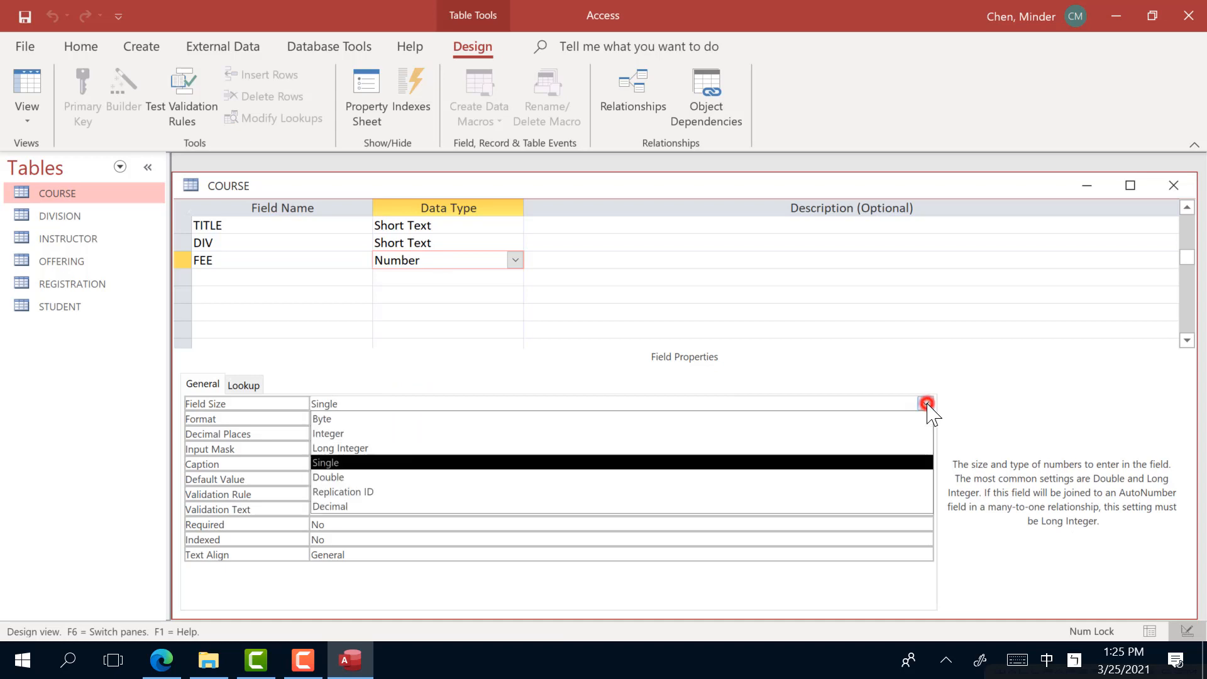
click(499, 466)
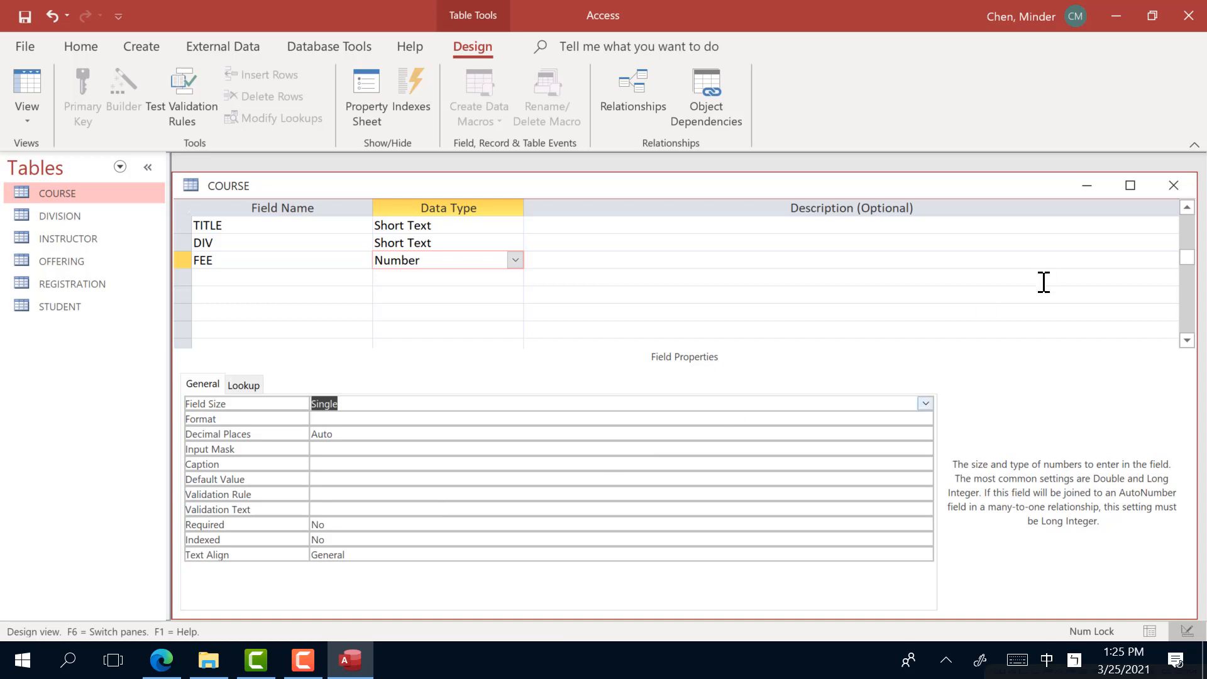
click(1186, 253)
drag(1186, 254, 1183, 222)
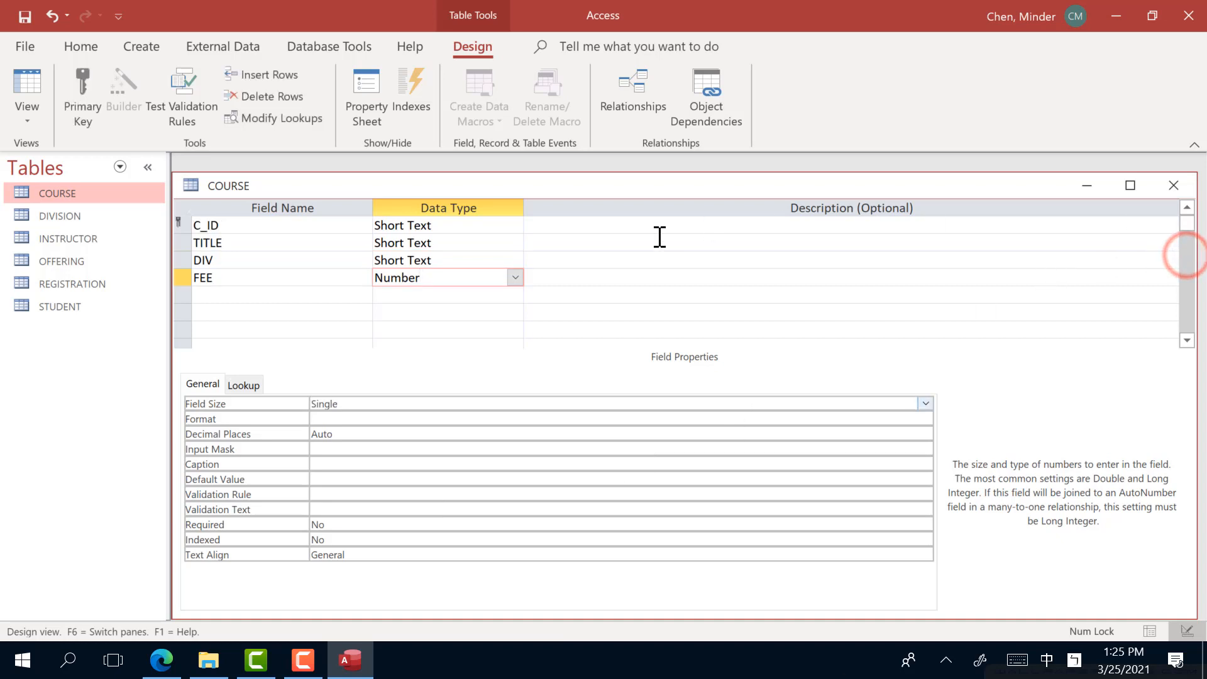
click(293, 297)
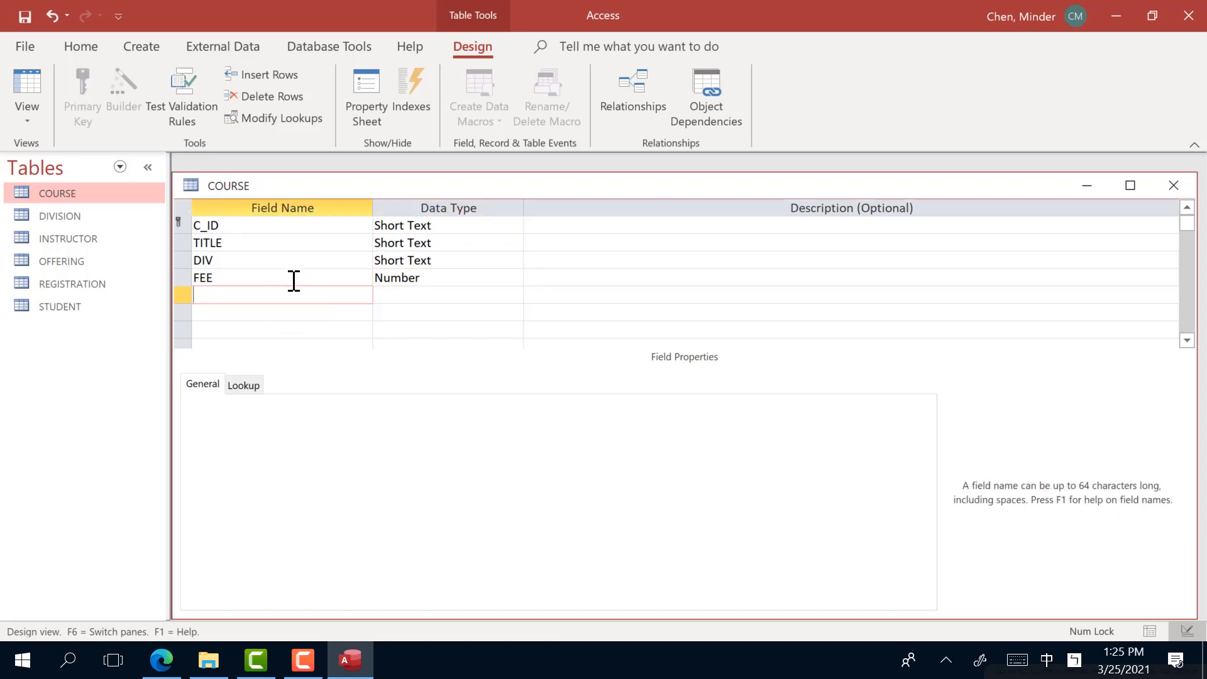
click(292, 280)
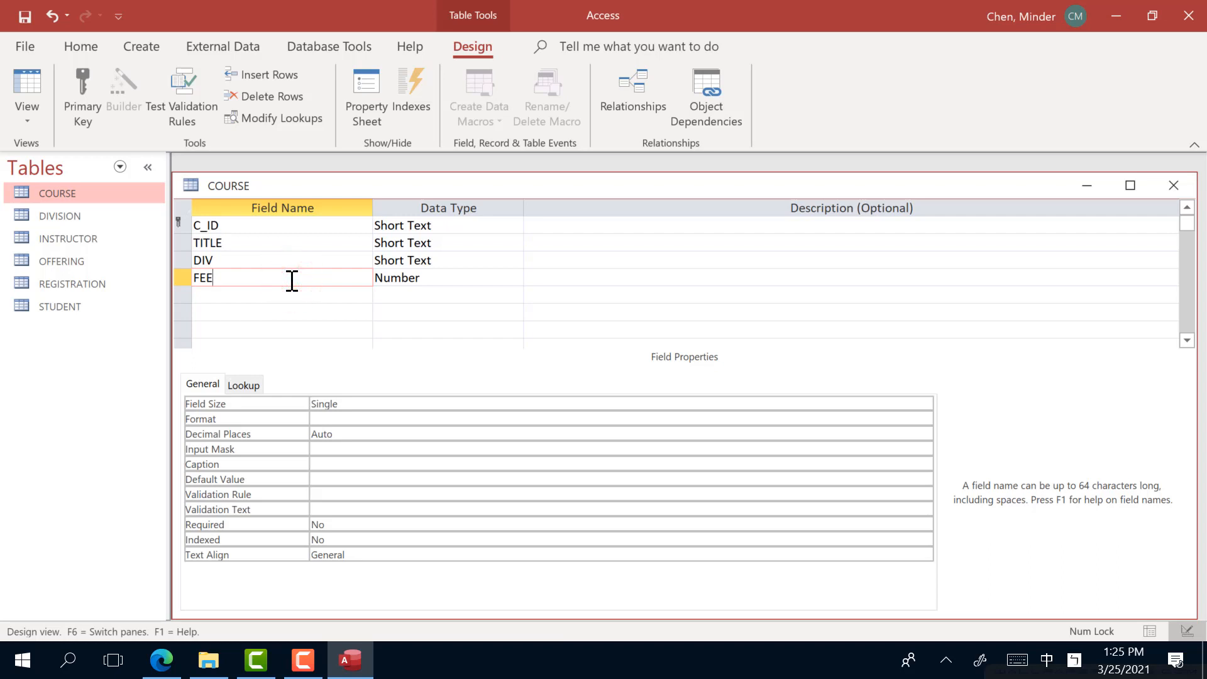
- Try to remove the primary key from the C_ID field of the COURSE table and dismiss the resulting message
click(188, 225)
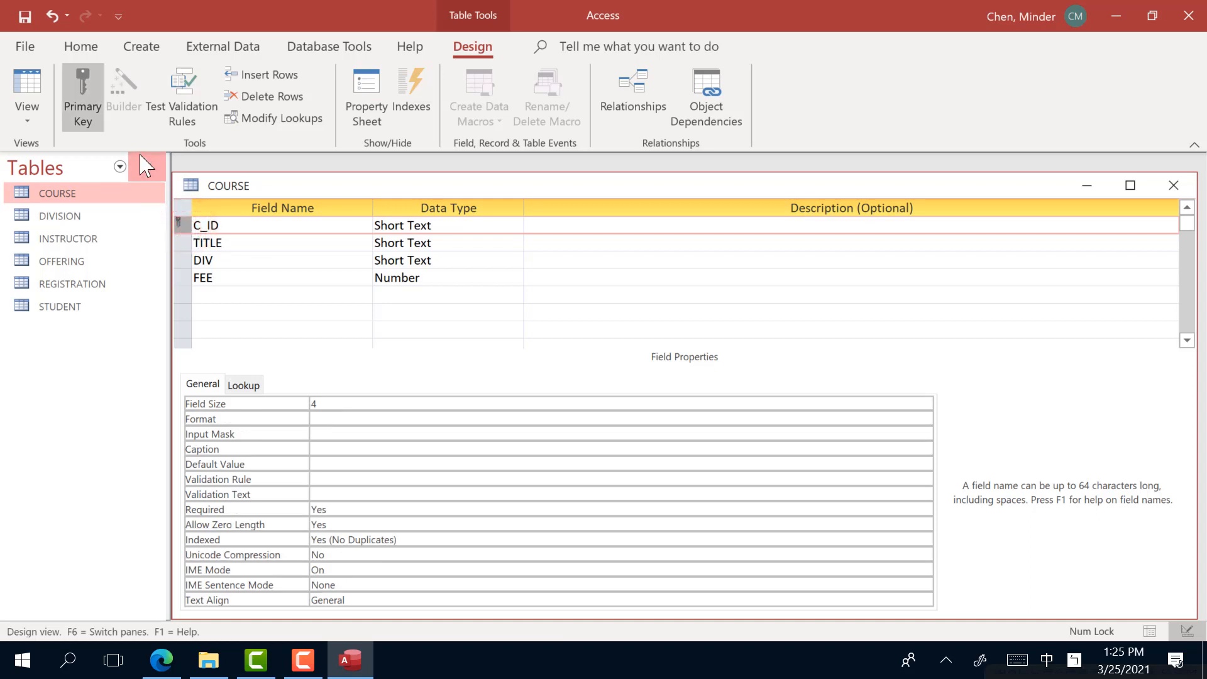
click(84, 96)
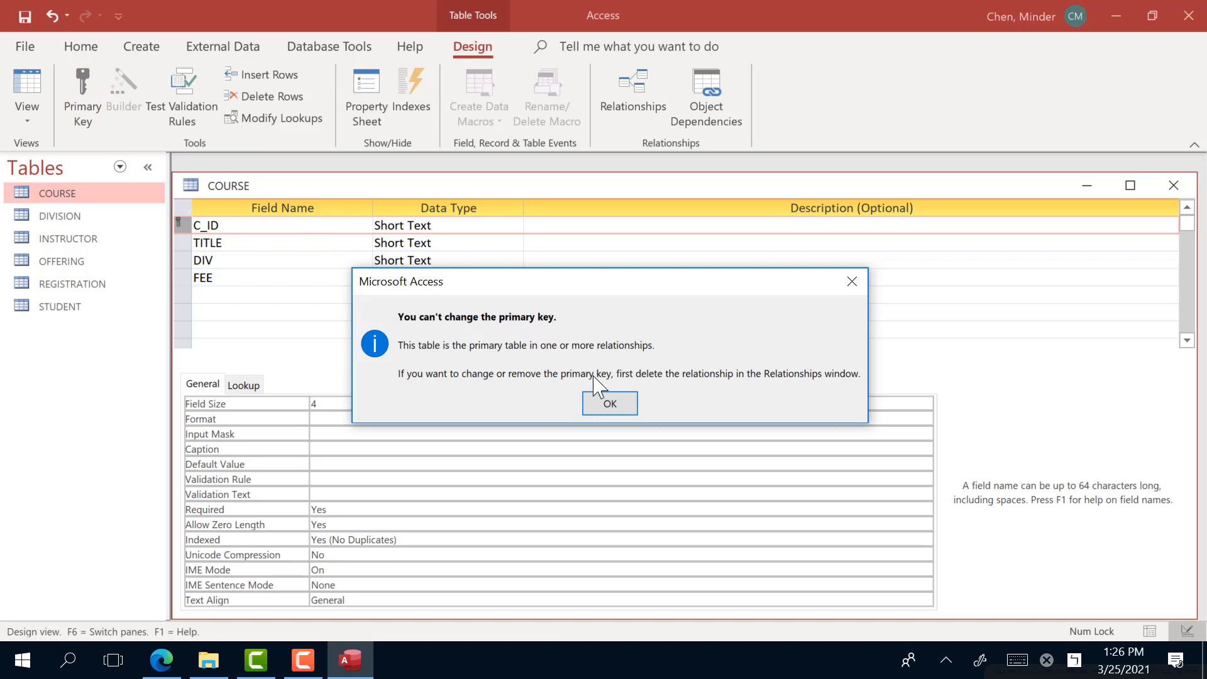
click(853, 282)
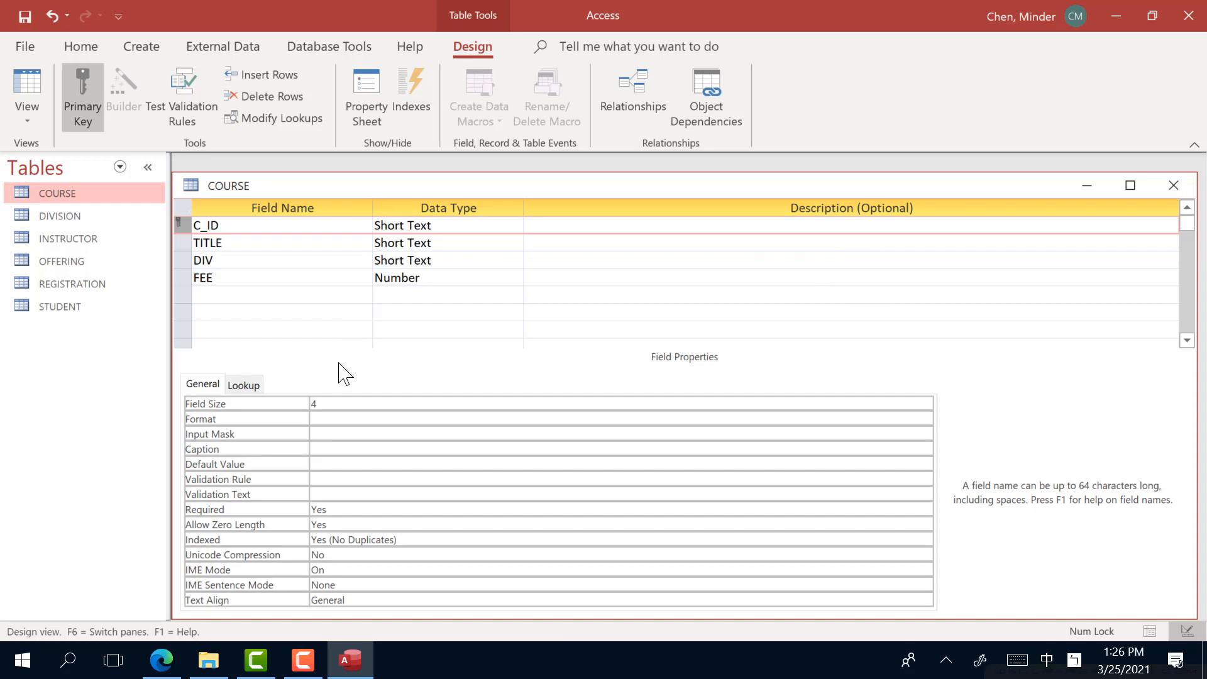
- Filter the database object list to show only queries
click(120, 167)
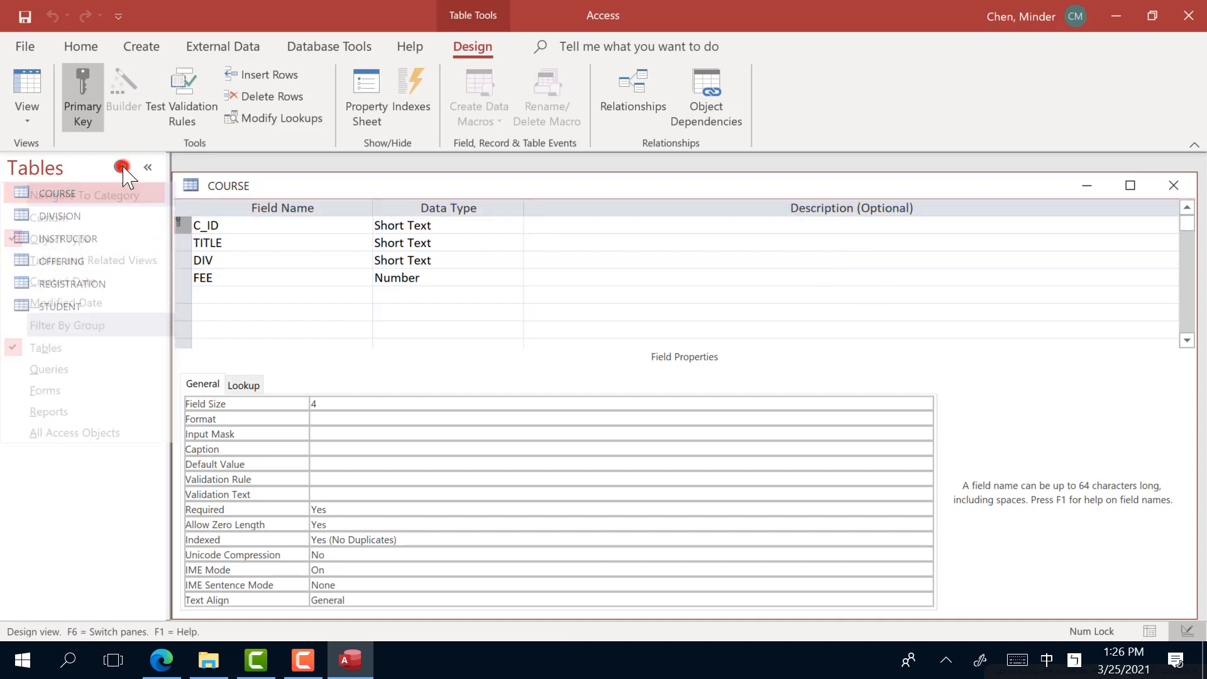
click(240, 359)
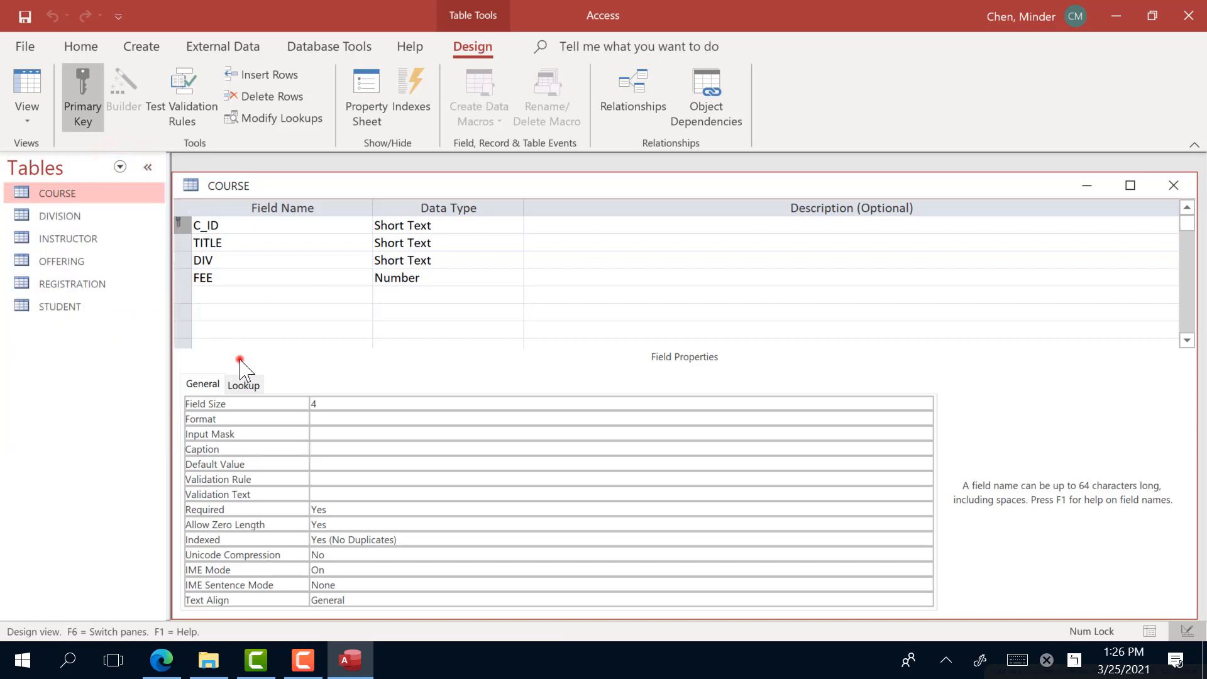
click(121, 167)
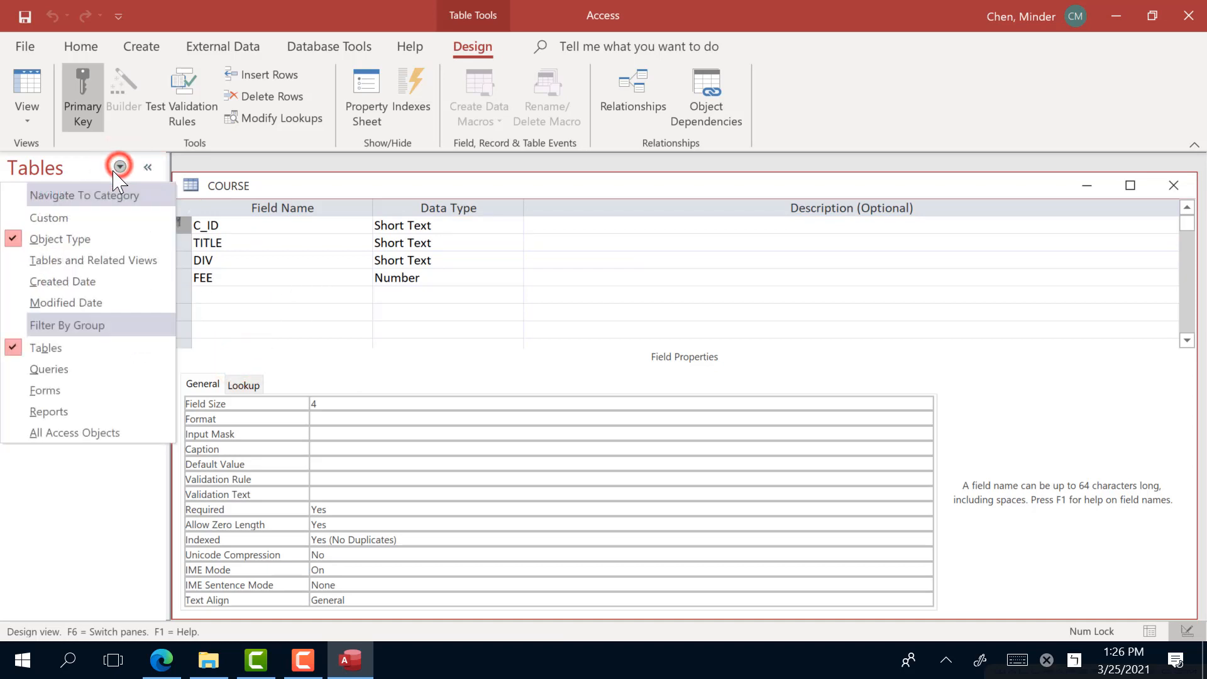
click(80, 371)
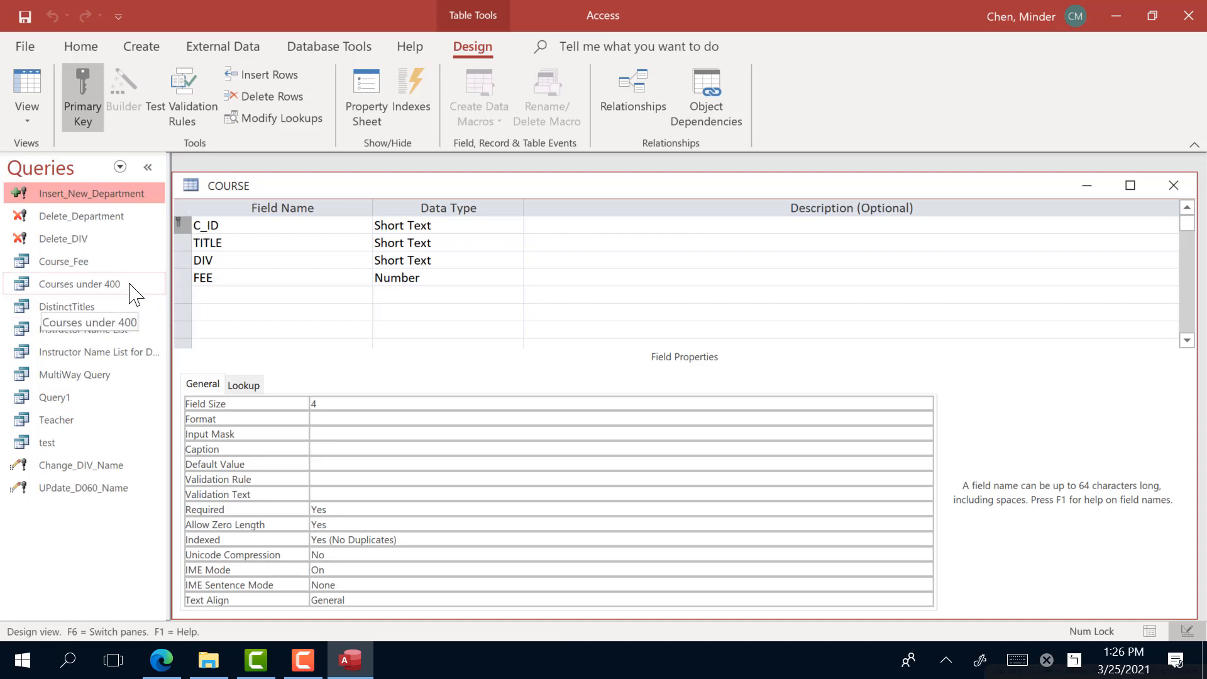
- Try to open the Courses under 400 query, and close the COURSE table design without saving its changes
click(128, 286)
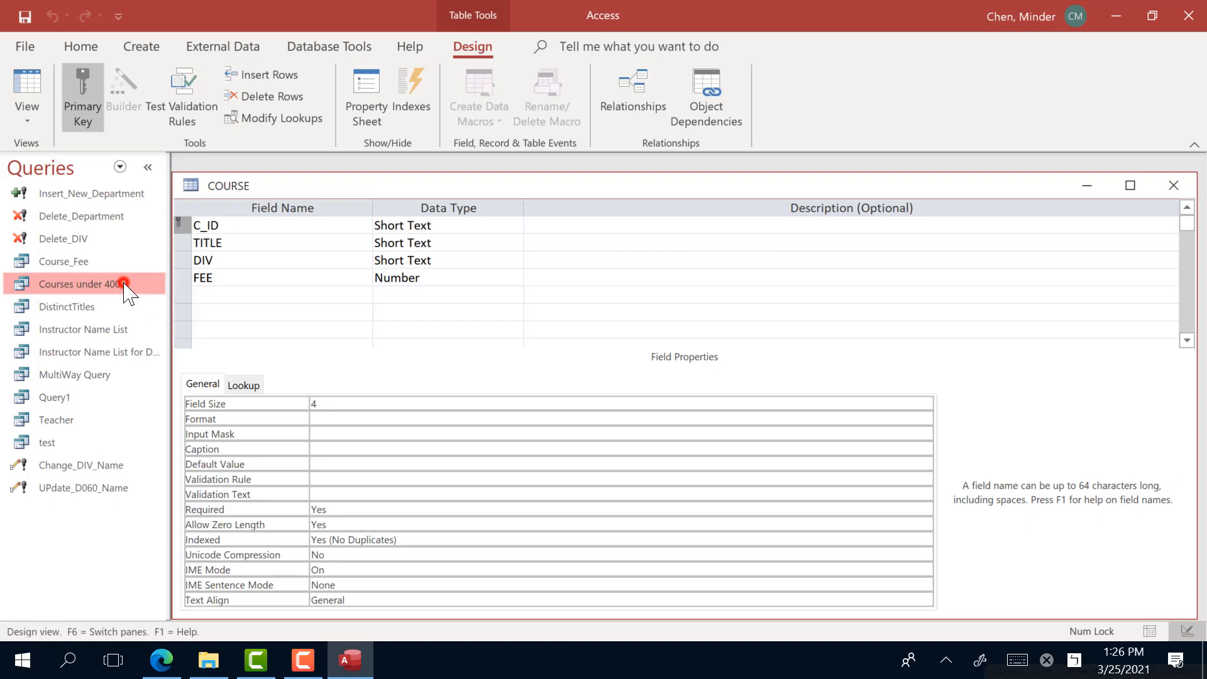
double_click(76, 286)
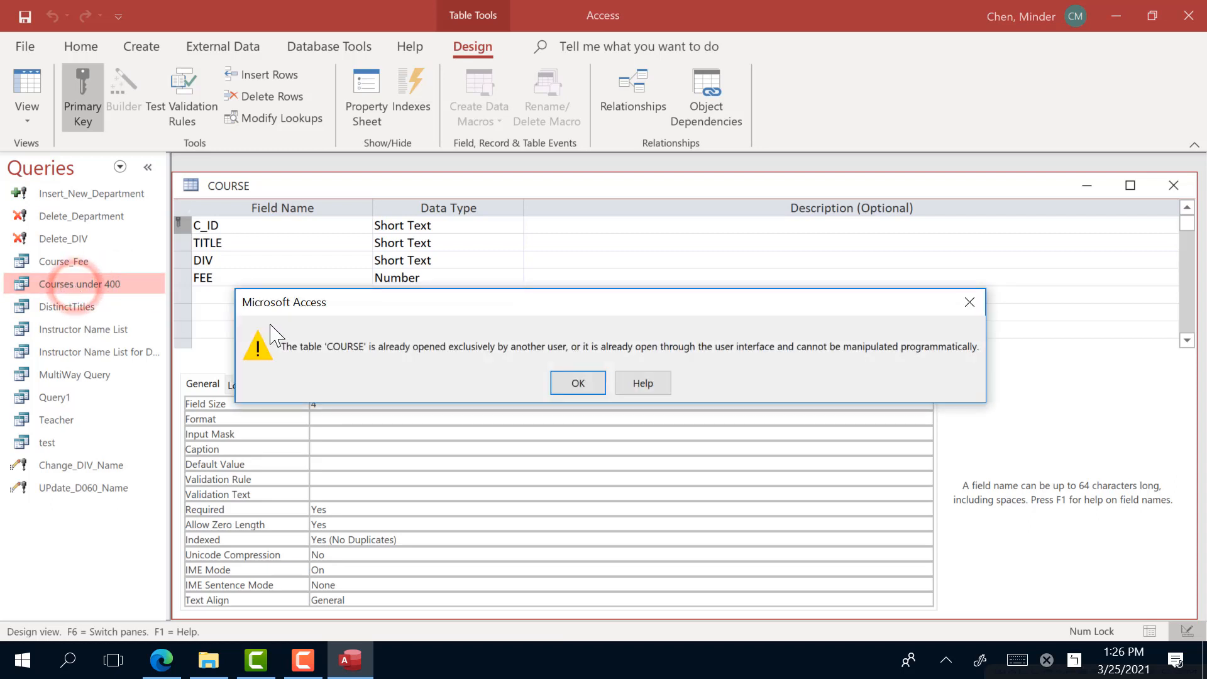
click(585, 384)
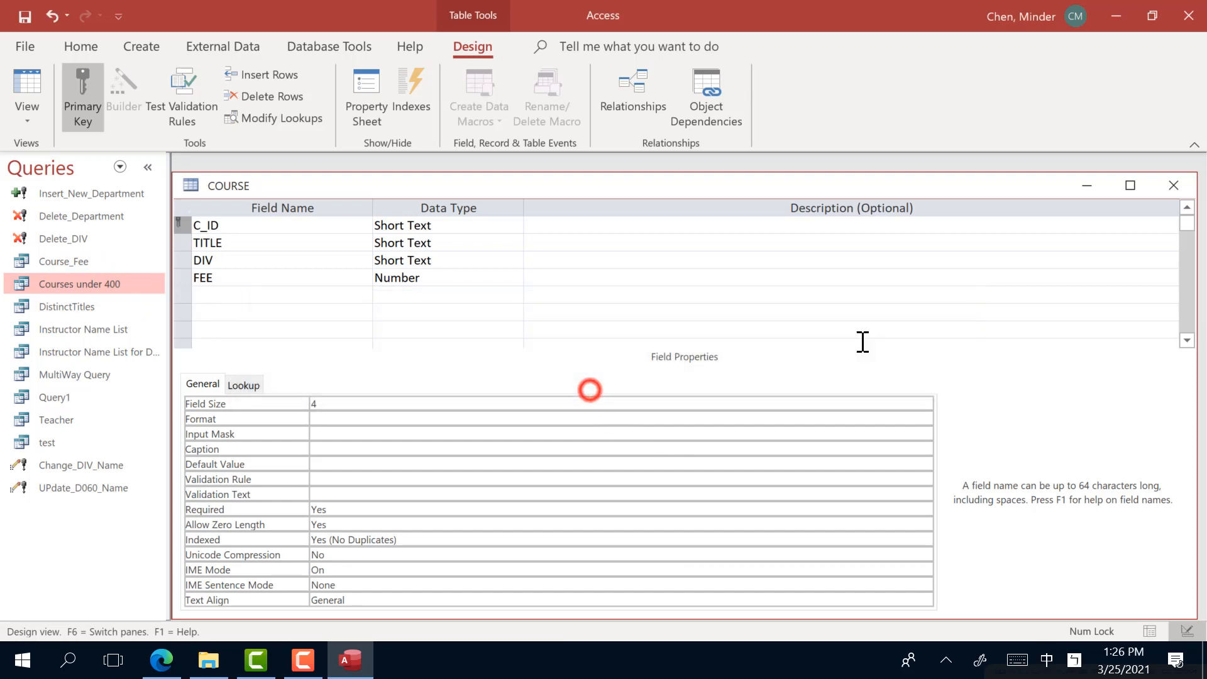
click(1173, 185)
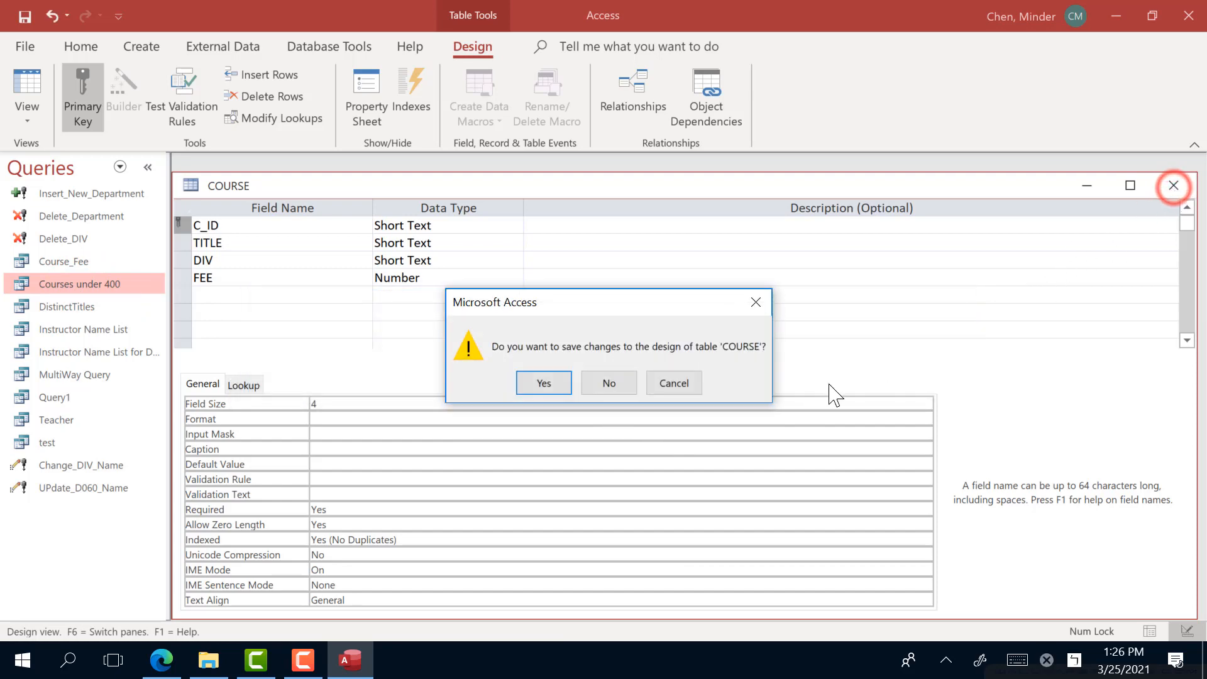
click(609, 382)
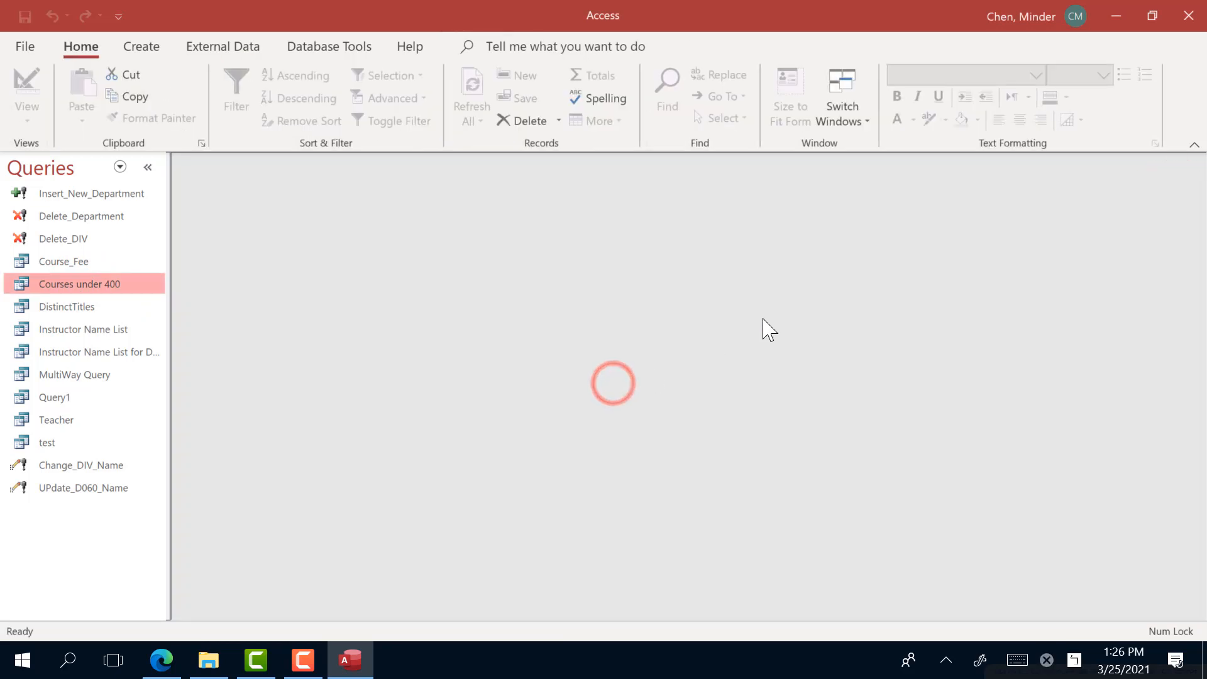
- Keep the object list filtered to queries, view the Courses under 400 results in a maximized datasheet and close it
click(119, 167)
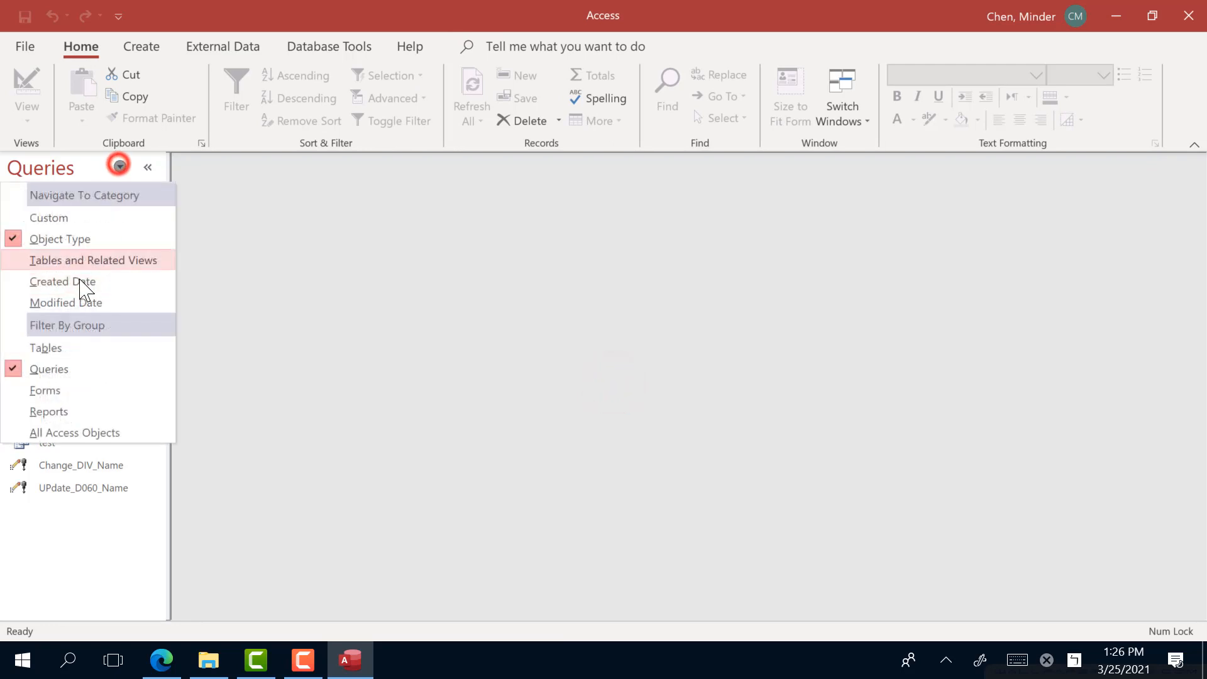
click(76, 371)
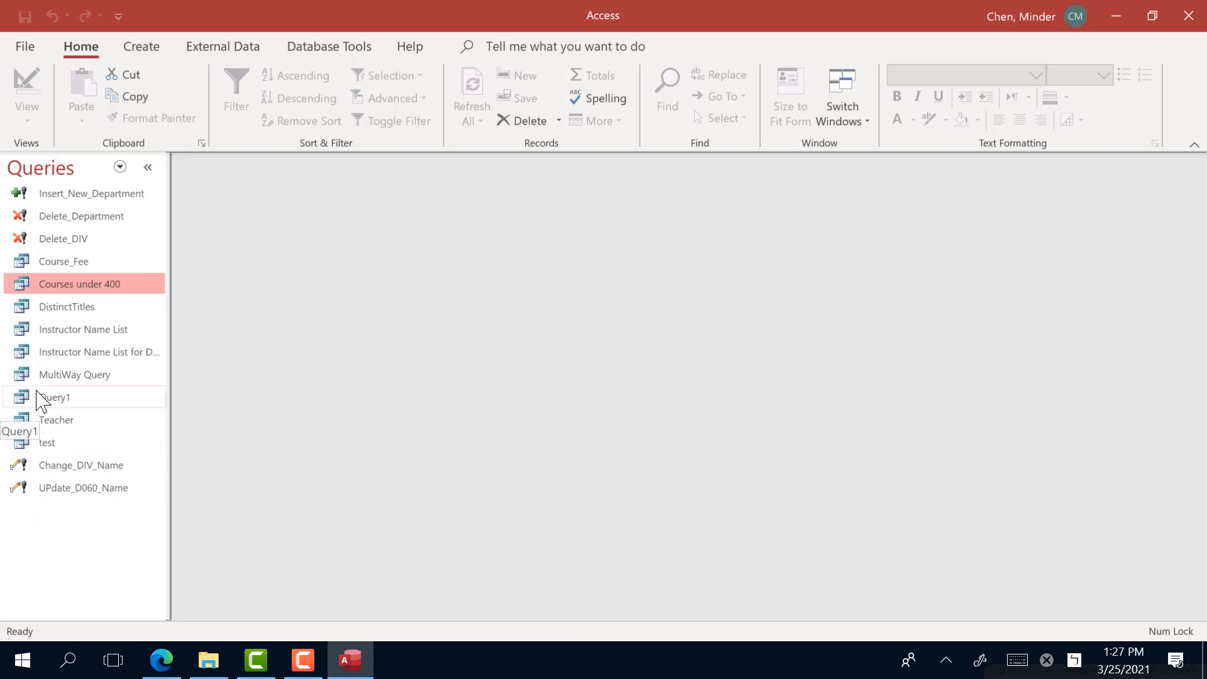
click(20, 264)
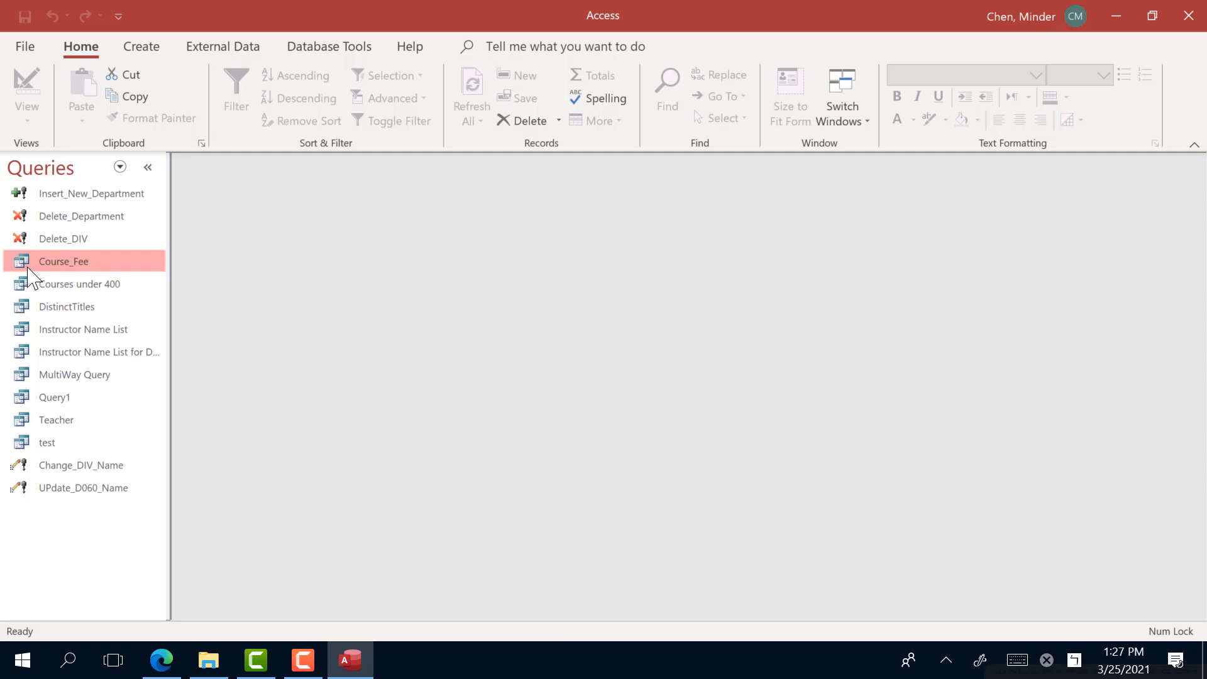
click(71, 284)
click(90, 286)
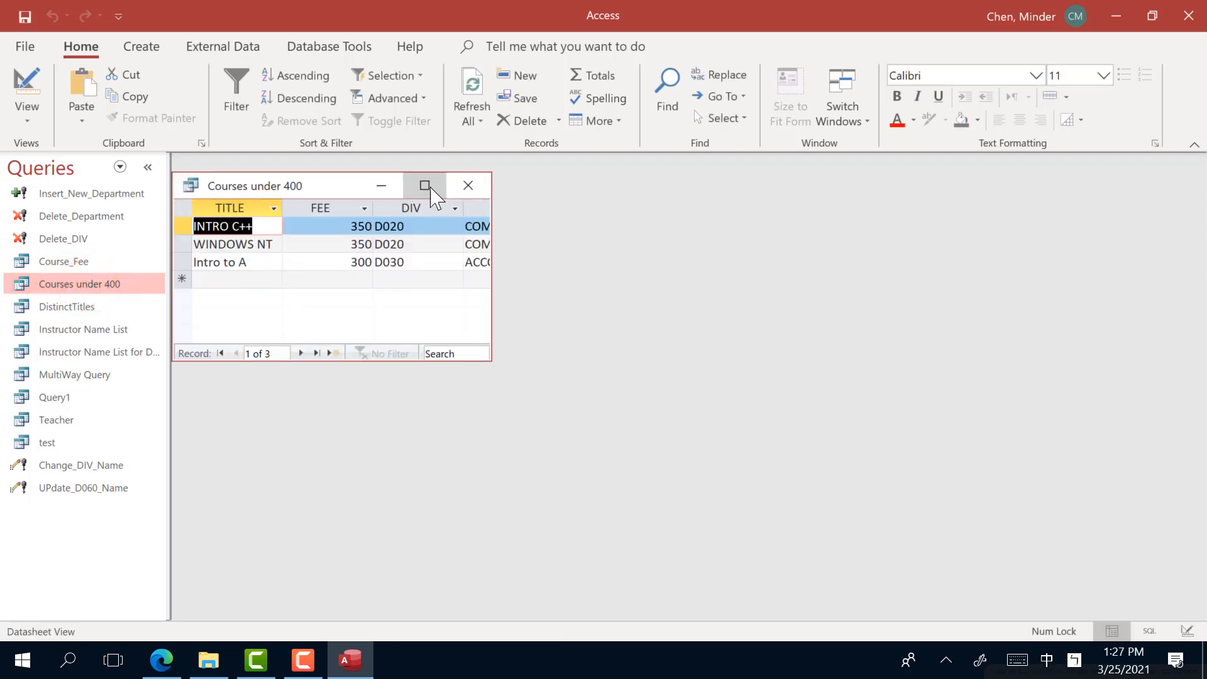
click(427, 188)
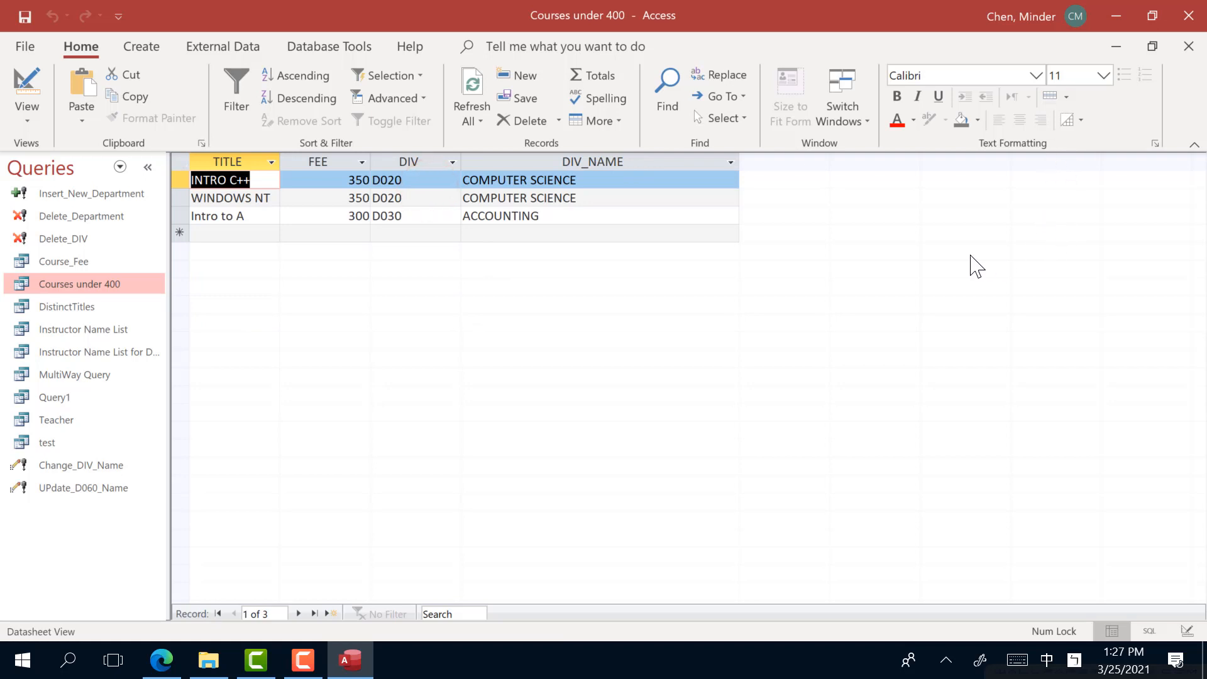
click(1188, 47)
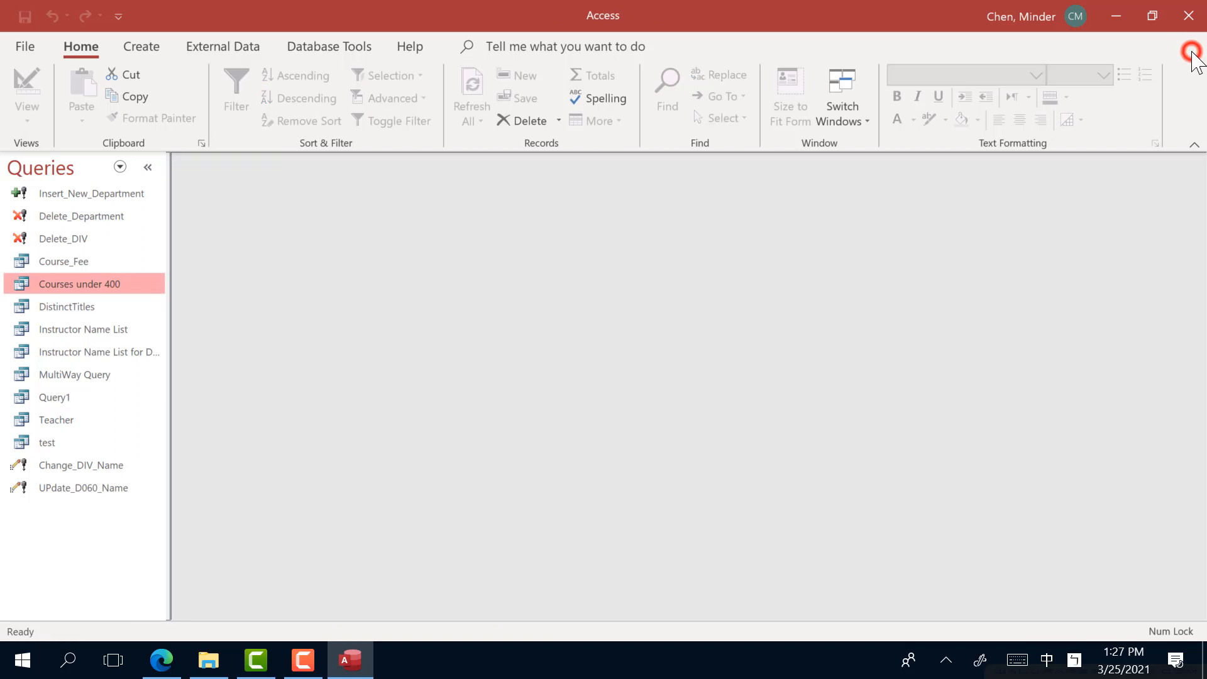
- Reopen the Courses under 400 query and maximize its datasheet
double_click(114, 285)
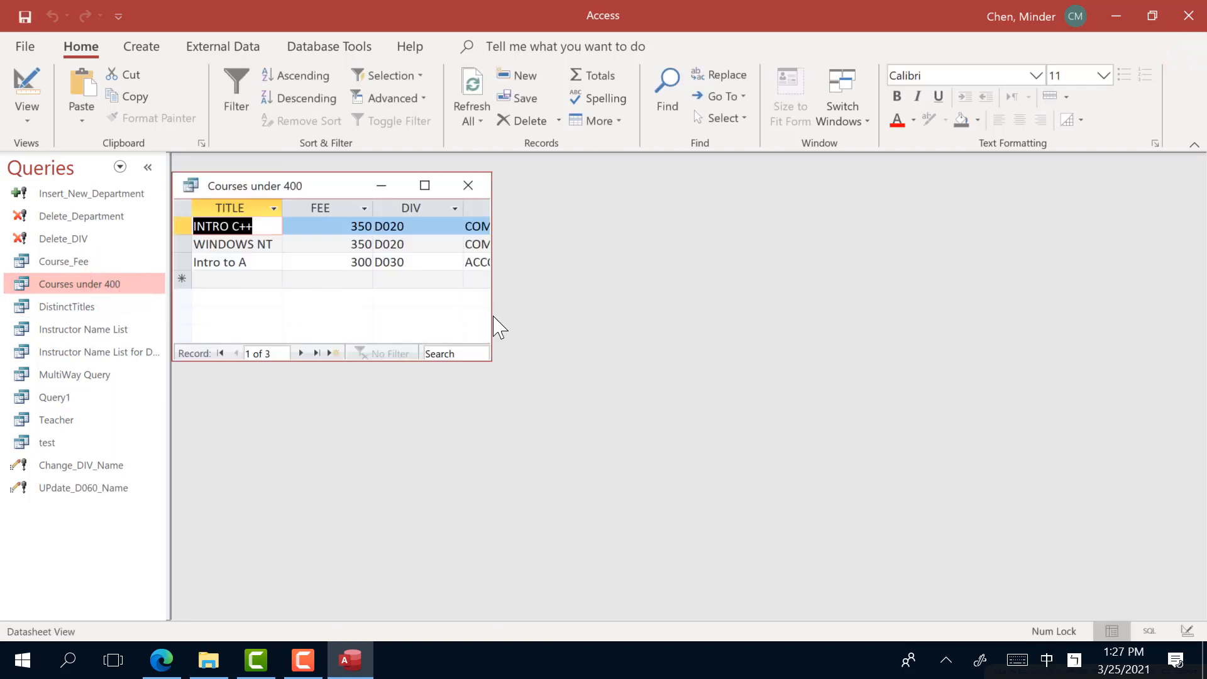
drag(491, 315, 585, 318)
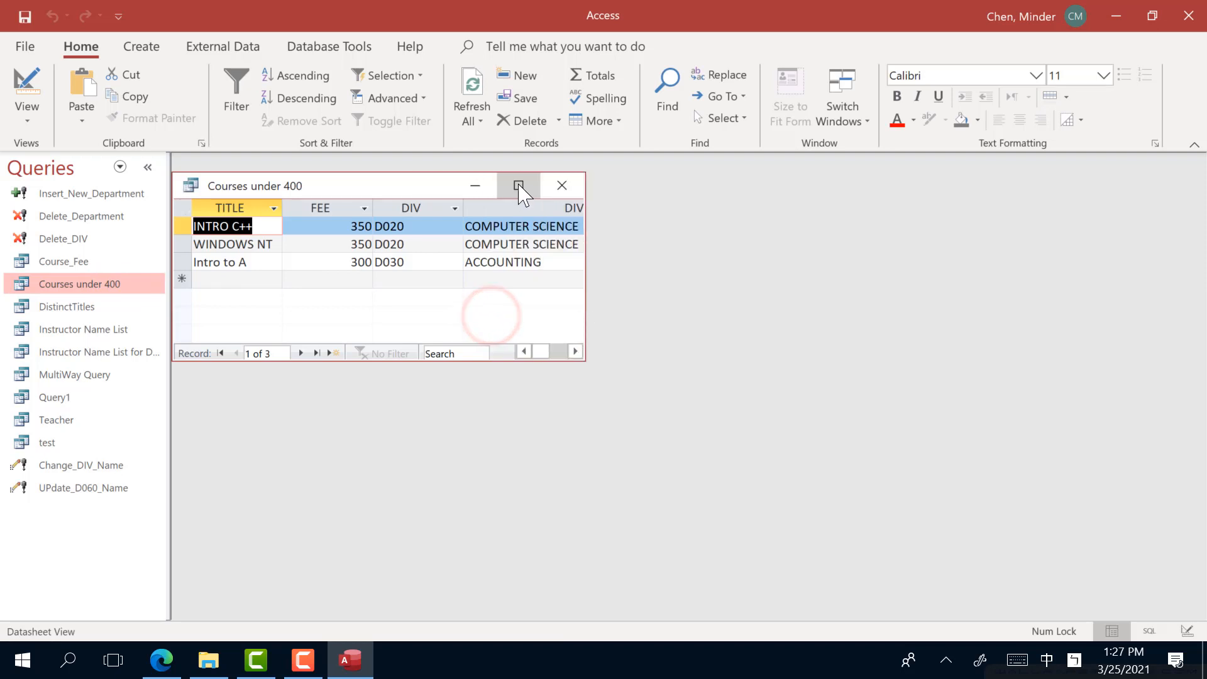
click(518, 186)
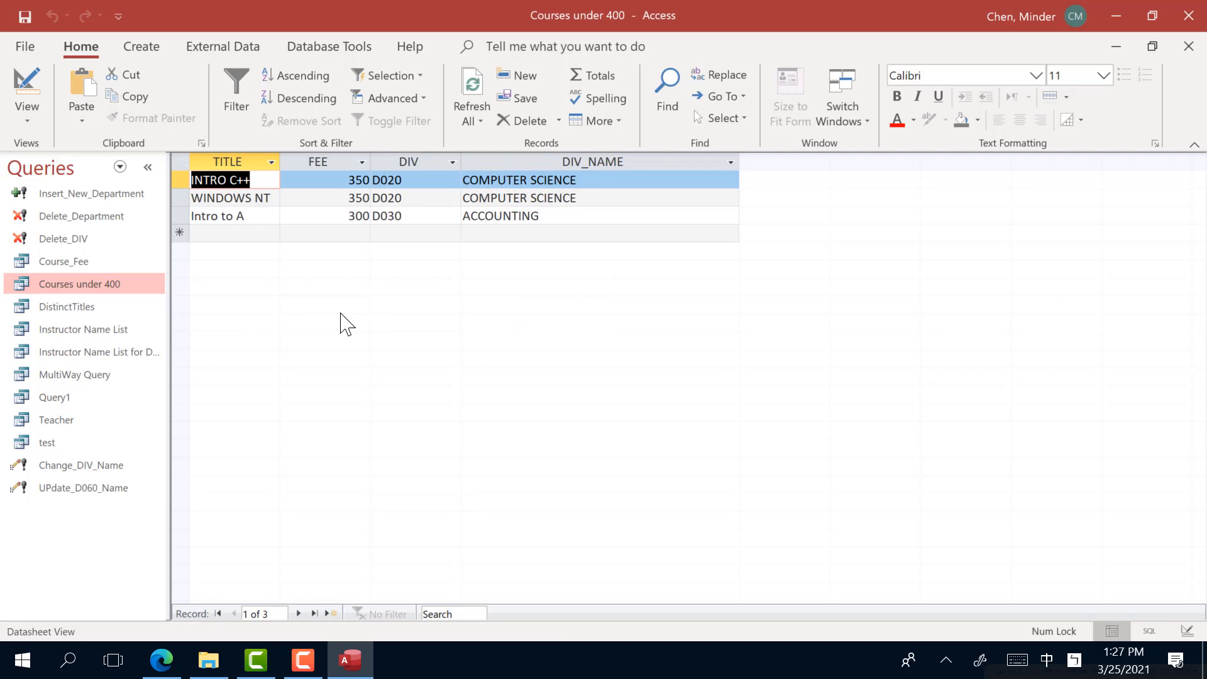
- Switch the Courses under 400 query to Design view, enlarge the table area and space the COURSE and DIVISION tables apart
click(31, 86)
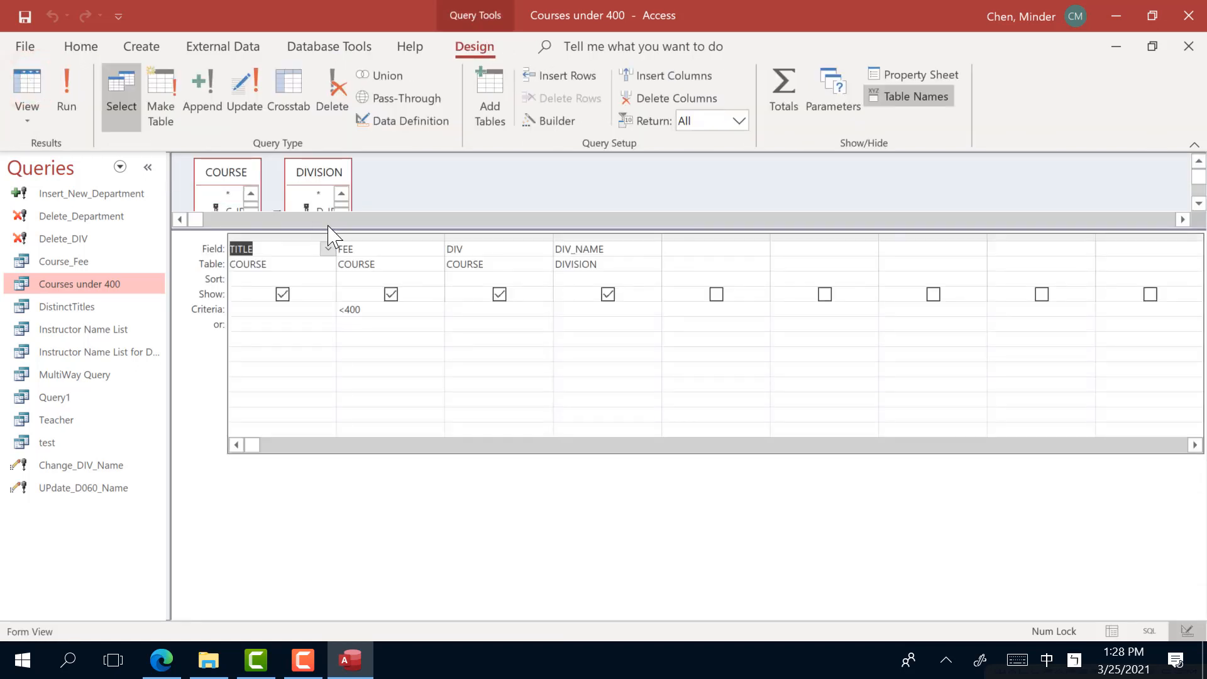
drag(327, 232, 329, 331)
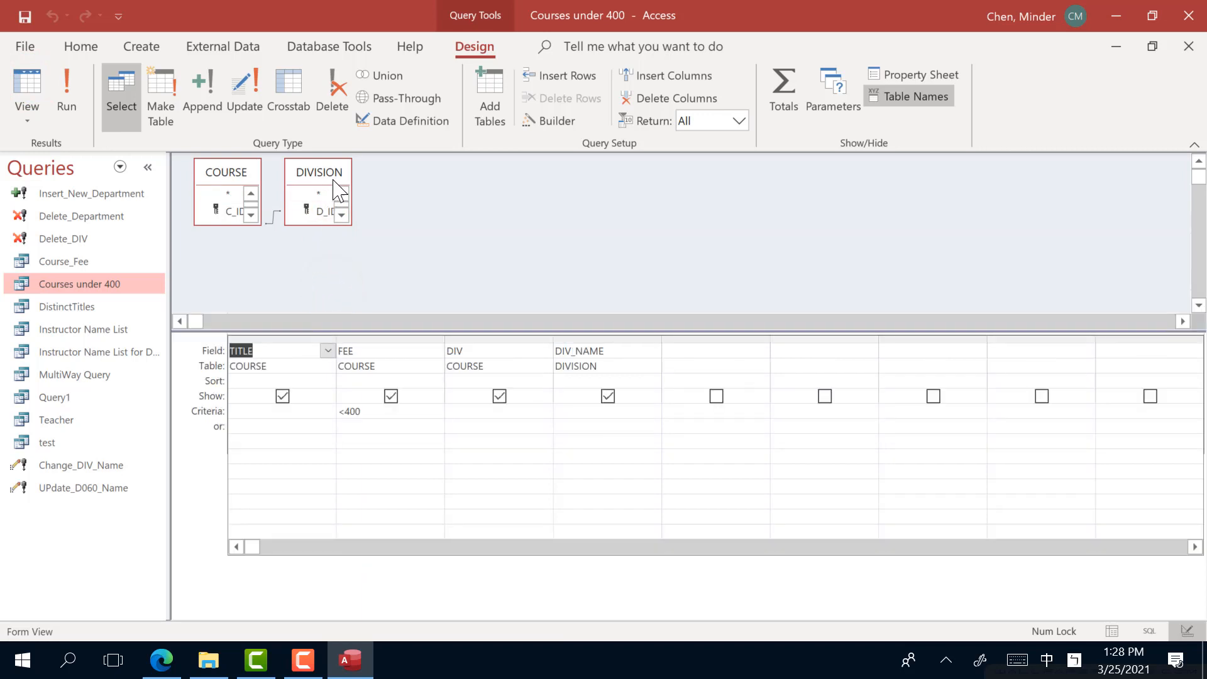
drag(337, 192, 489, 215)
drag(230, 174, 283, 177)
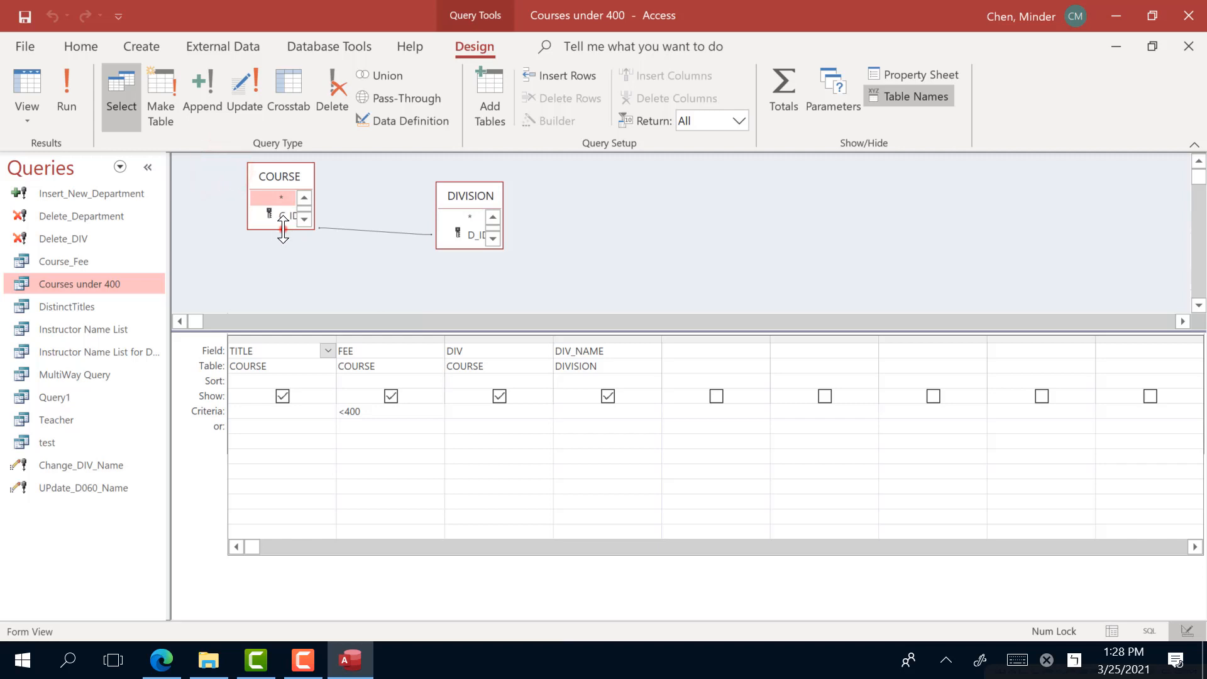
- Enlarge the COURSE and DIVISION field lists to show all their fields, and reposition DIVISION so the join line is clear
drag(283, 230, 283, 272)
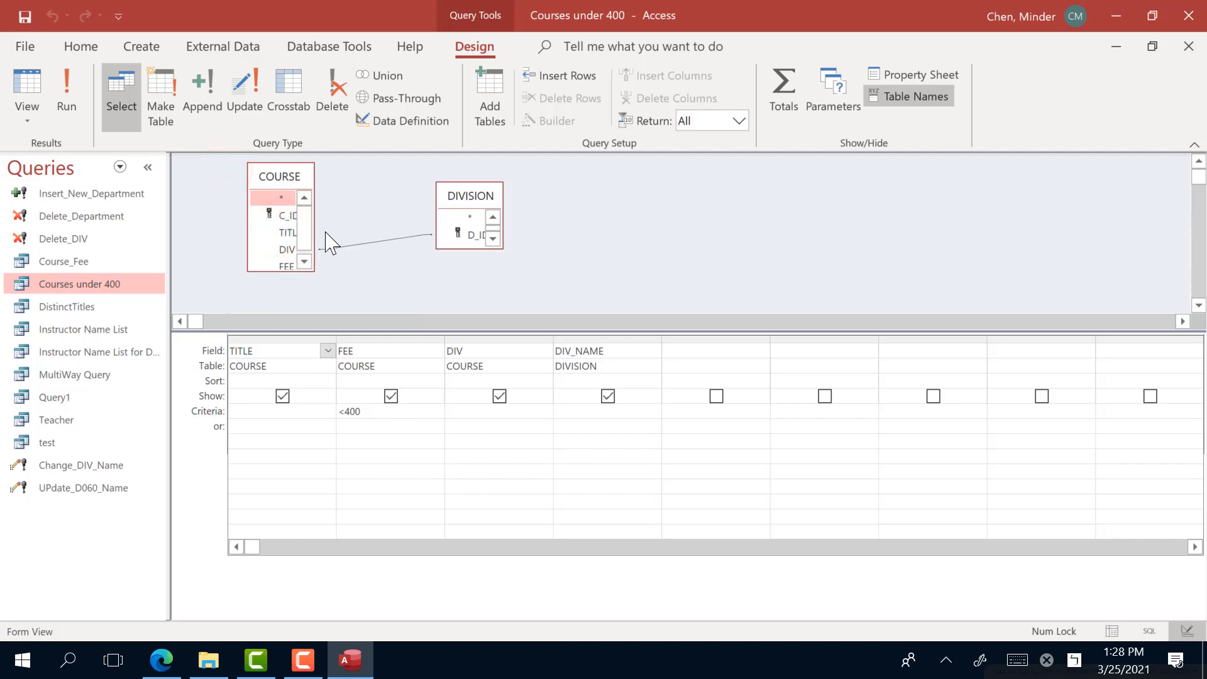
drag(315, 230, 377, 229)
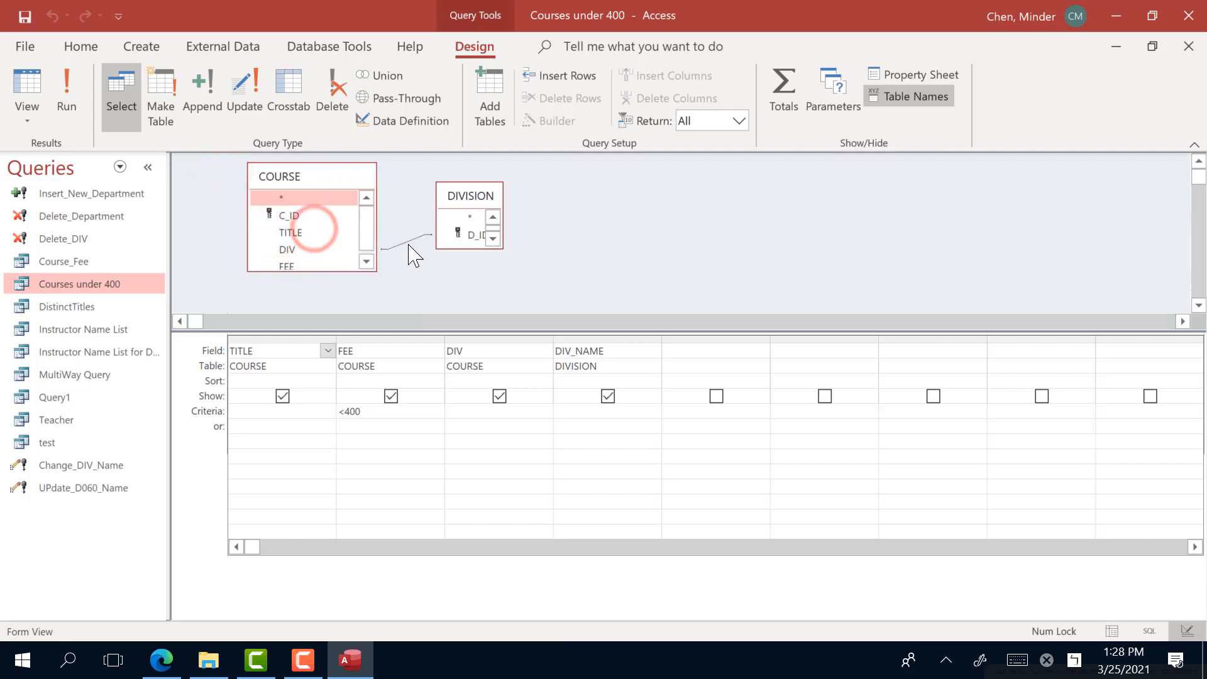
drag(501, 221, 548, 294)
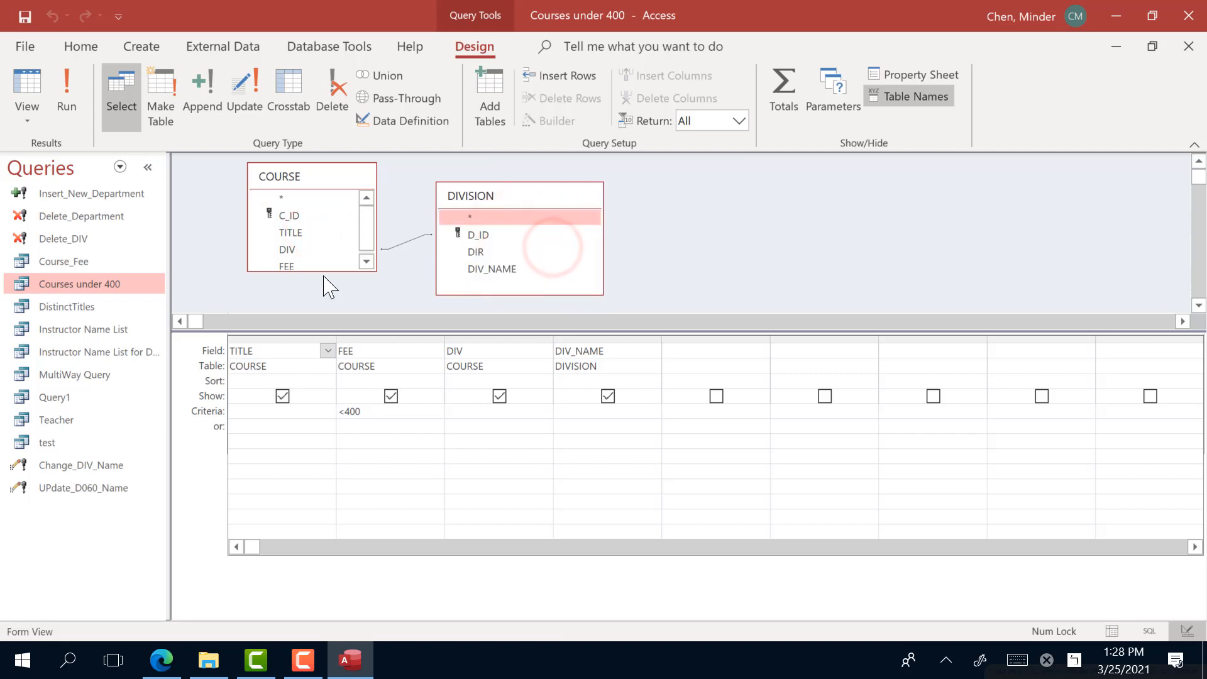
drag(325, 271, 325, 293)
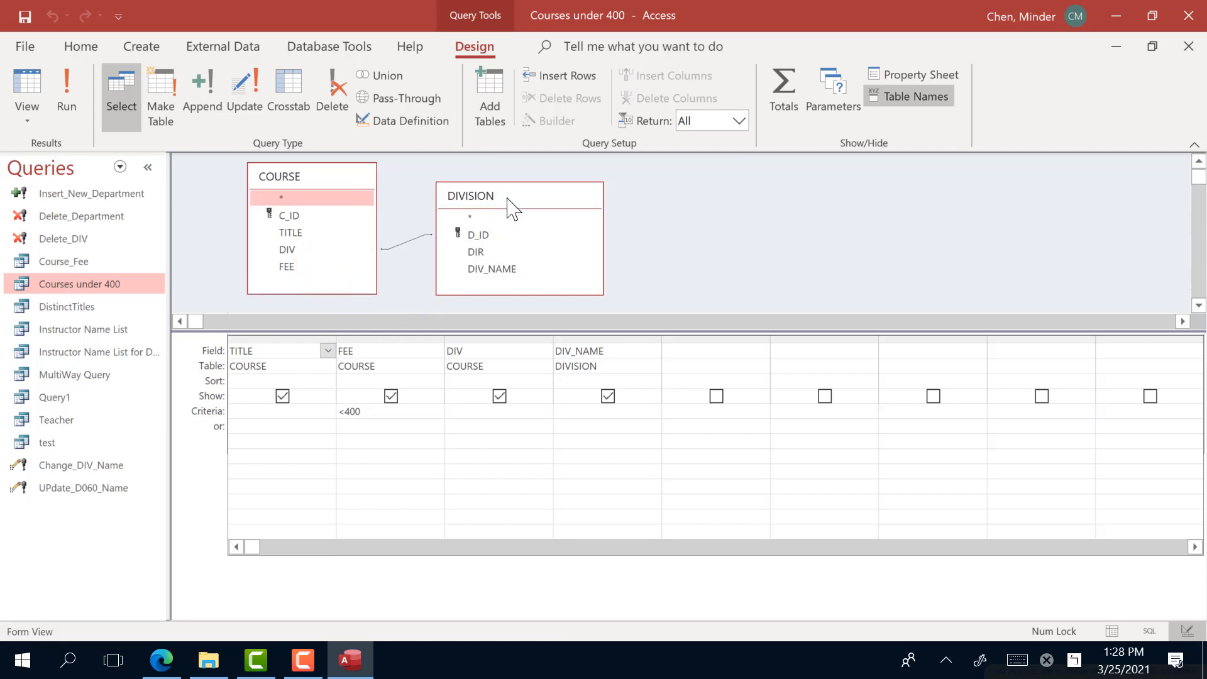
drag(509, 202, 540, 186)
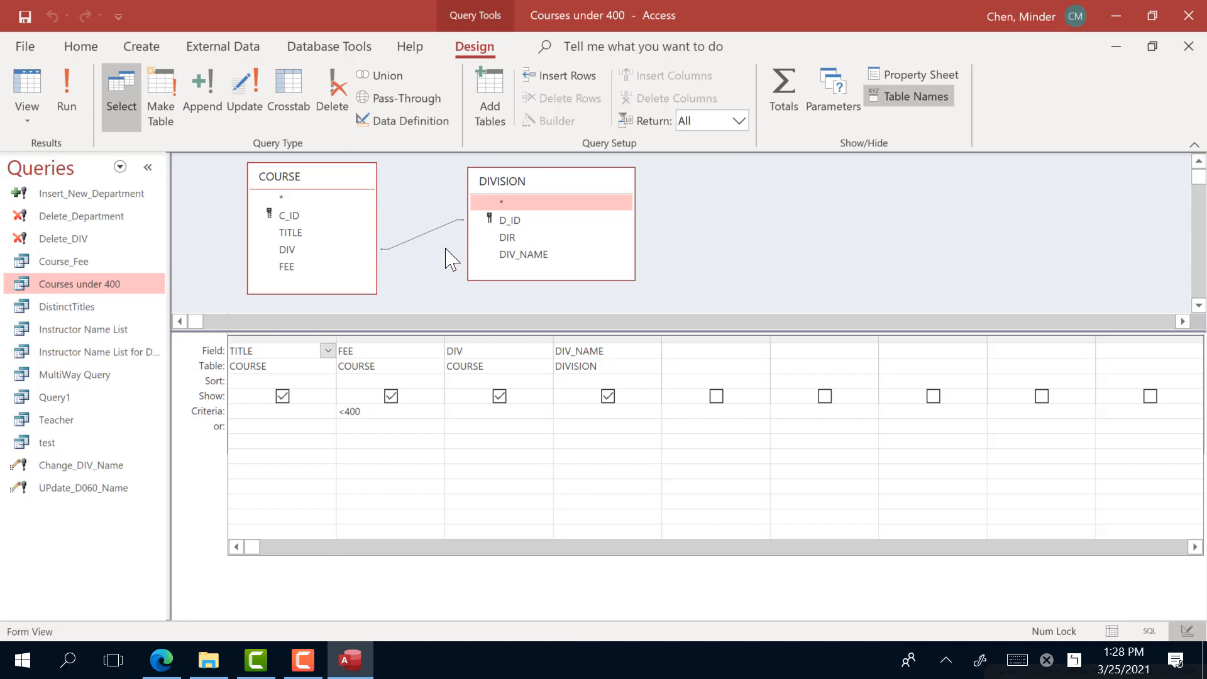
- Examine the join line between COURSE and DIVISION and the <400 criterion on the FEE field
click(426, 230)
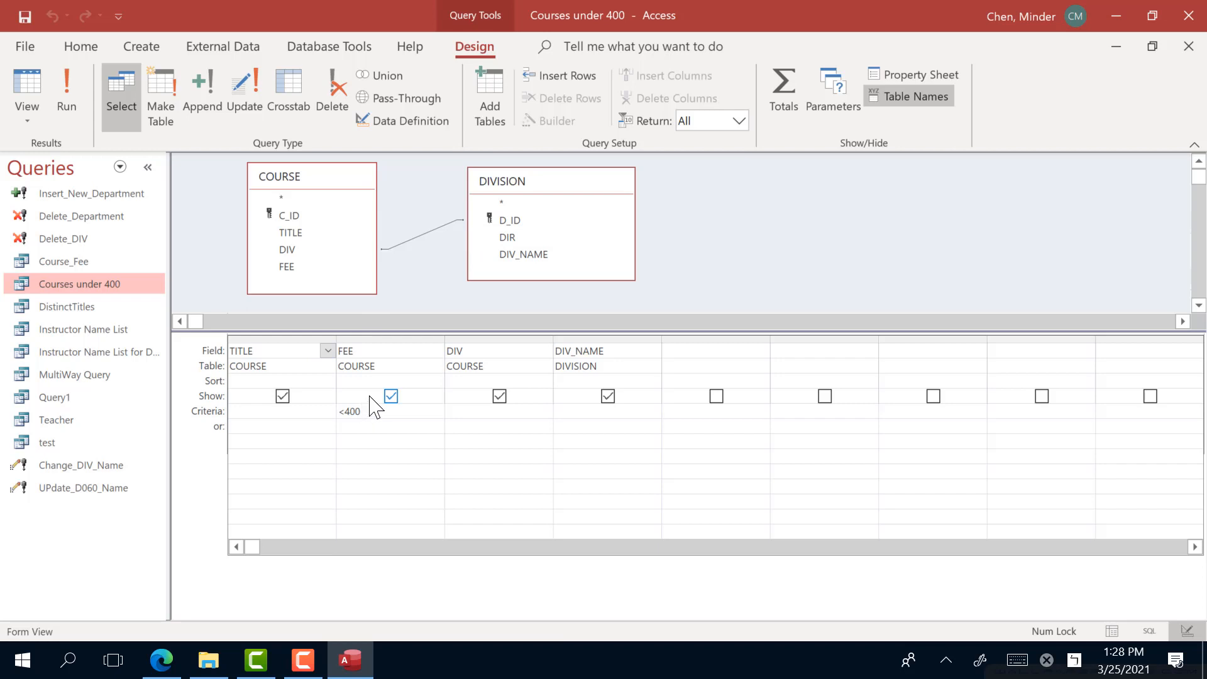
drag(370, 413, 337, 410)
click(387, 431)
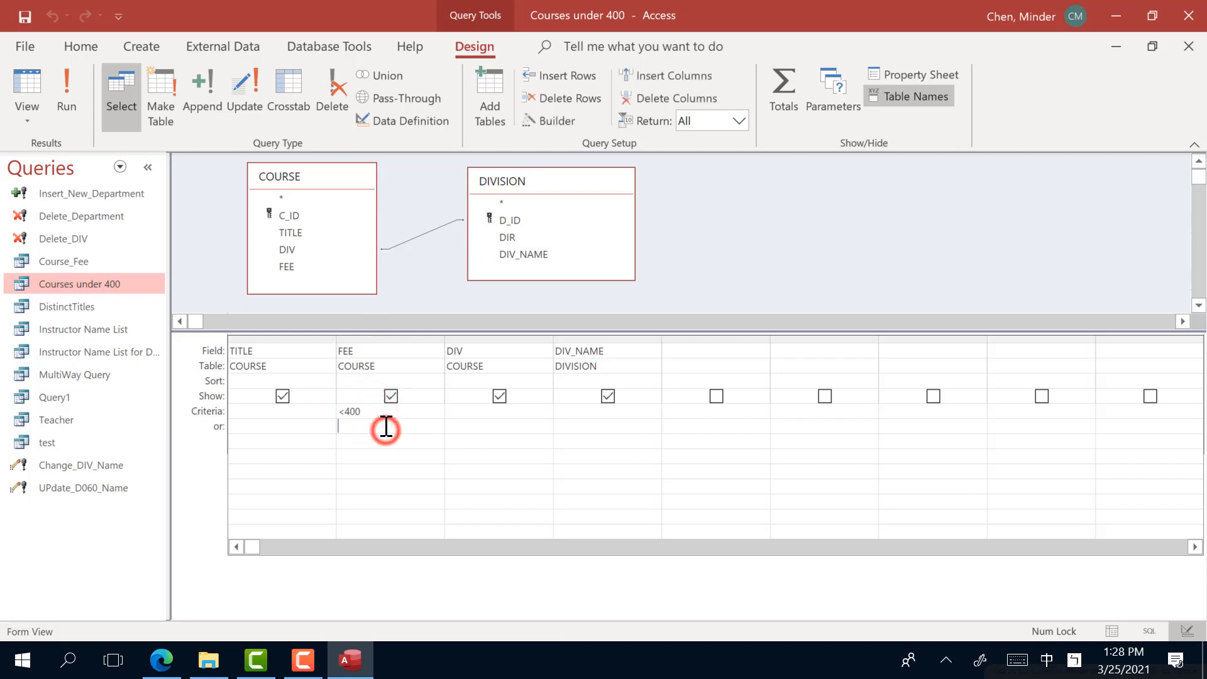
drag(371, 416, 335, 413)
- Show the query results in Datasheet view, and switch to SQL view to examine the query's SELECT statement
click(27, 91)
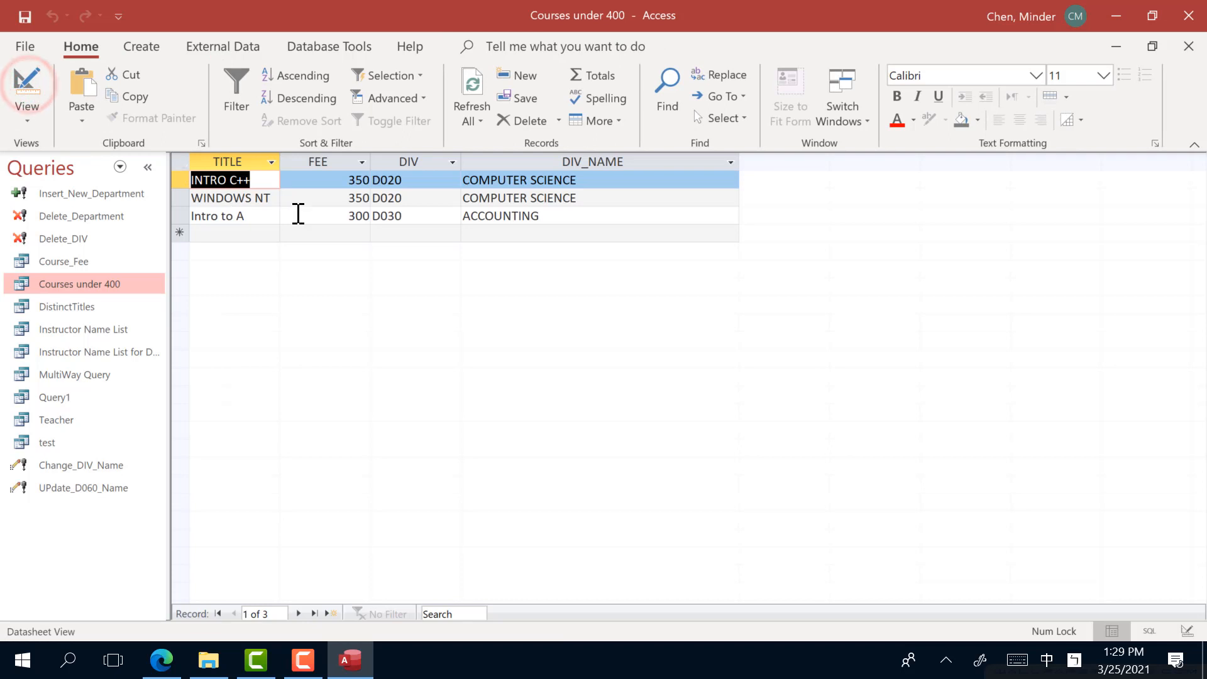
click(29, 124)
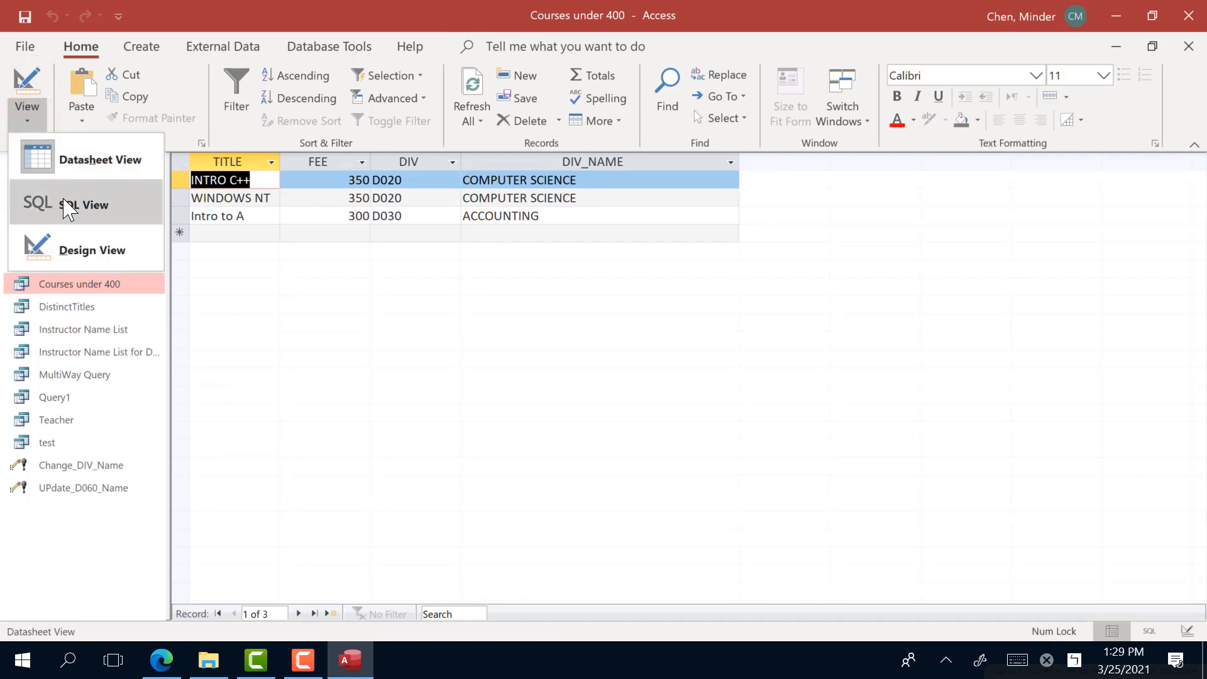
click(65, 207)
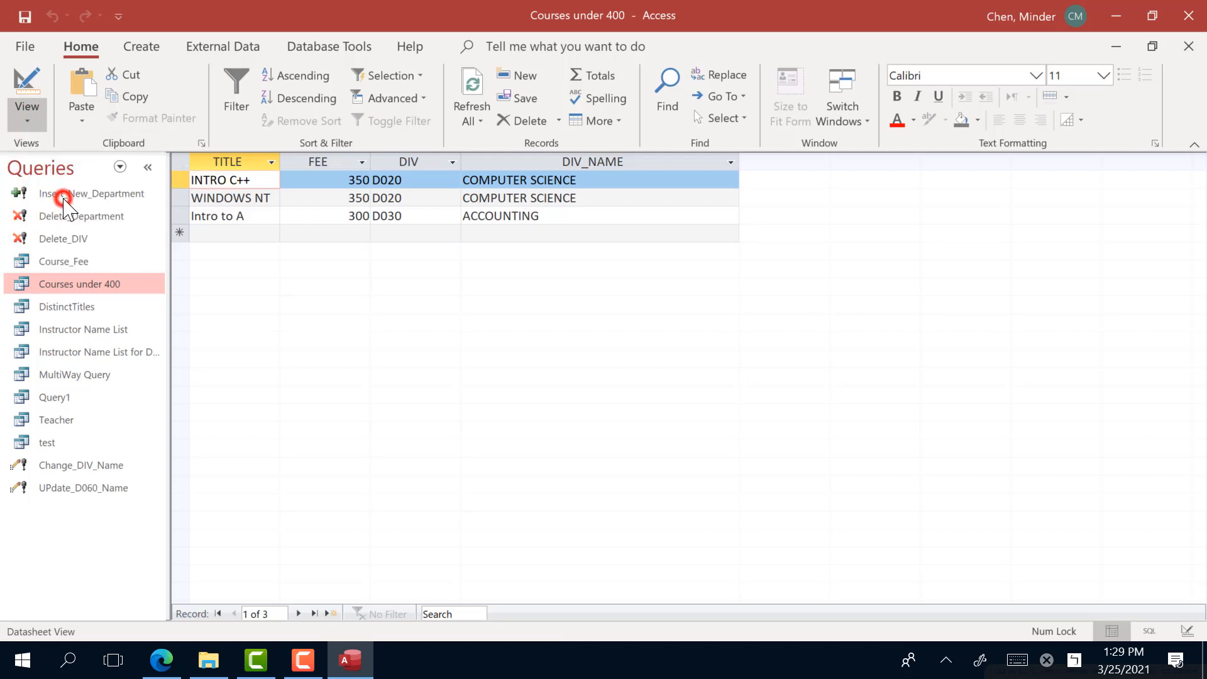
click(330, 198)
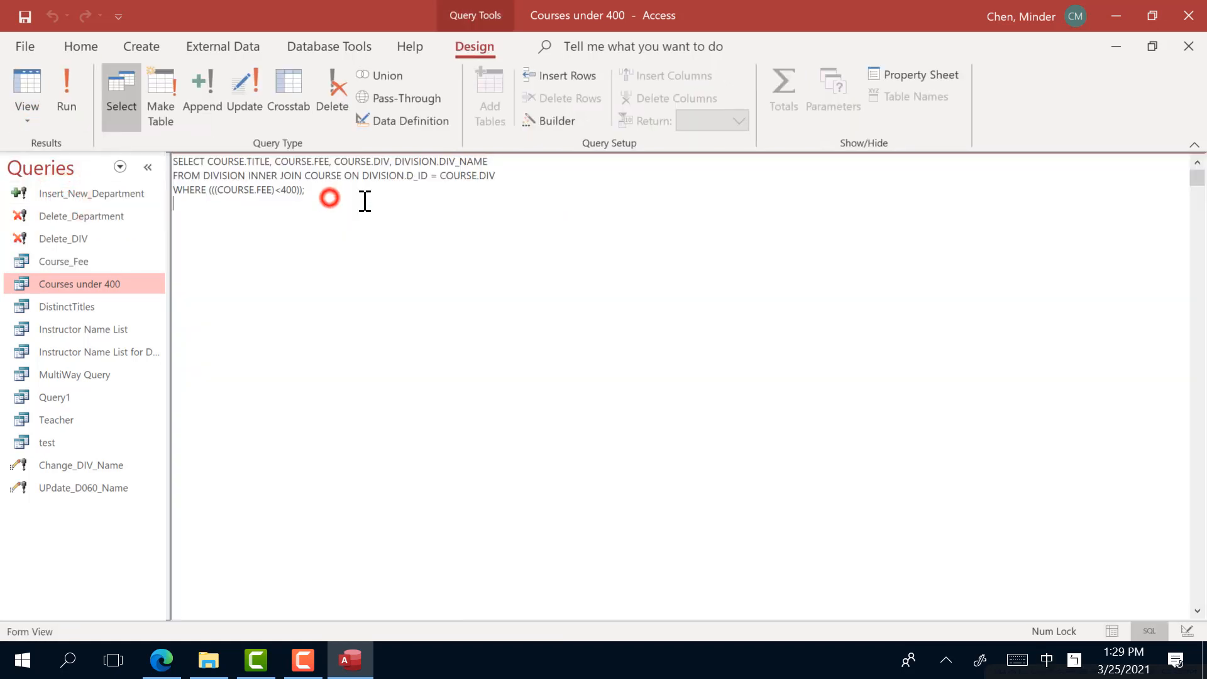
- Highlight the full SQL statement, return the query to Design view, and close it with its design changes saved
drag(364, 200, 159, 149)
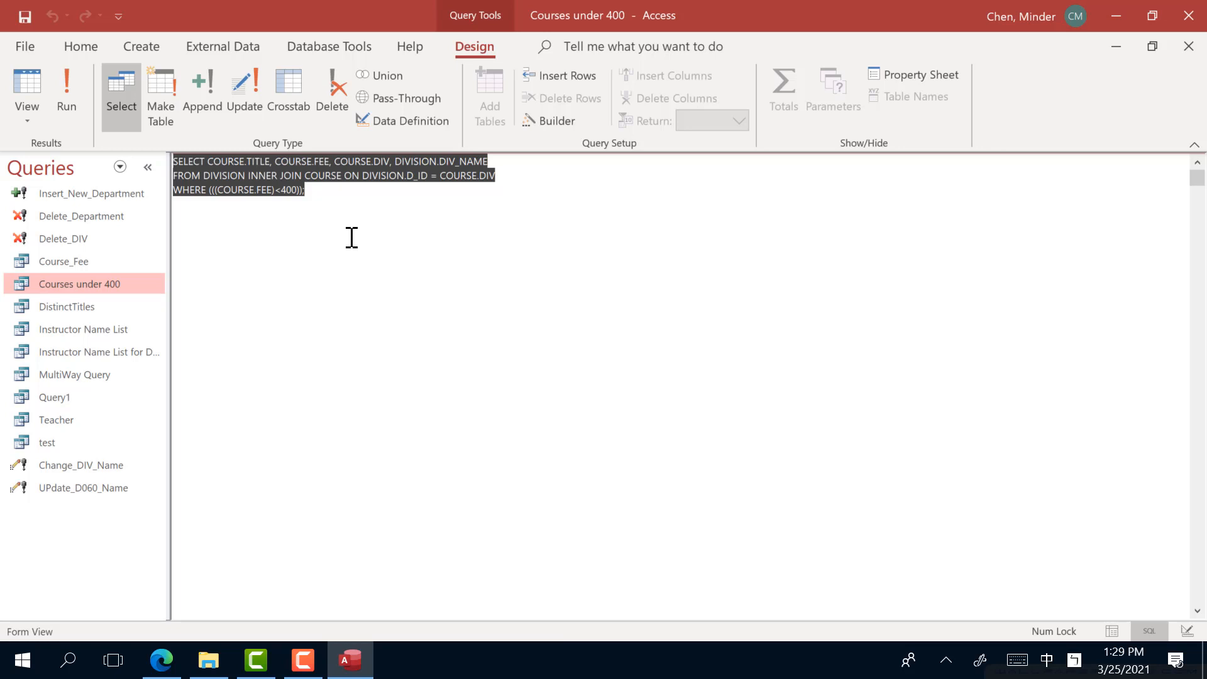
click(34, 121)
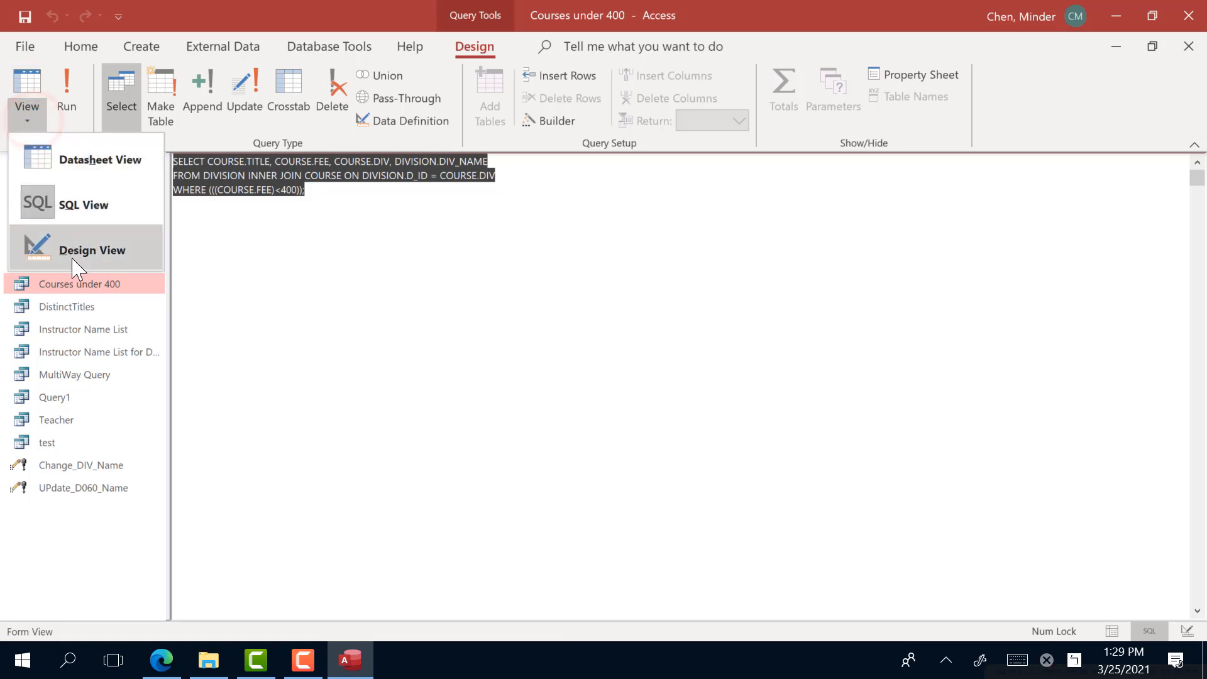
click(73, 251)
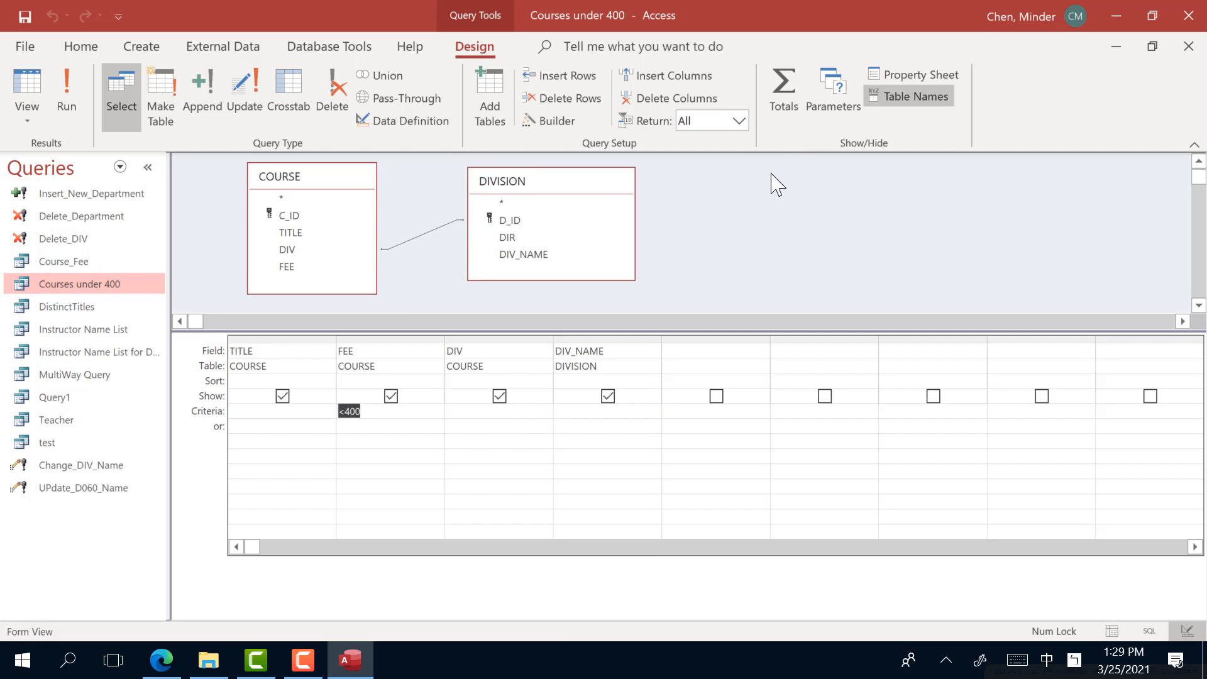
click(25, 18)
click(1189, 47)
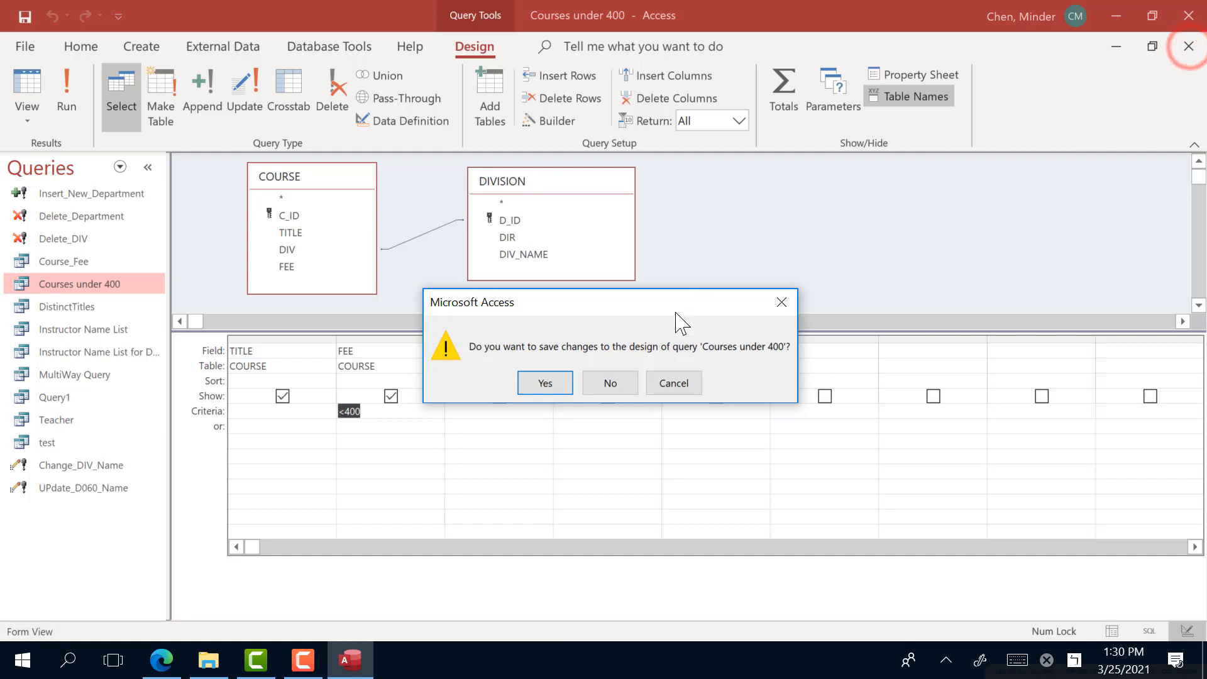
click(545, 383)
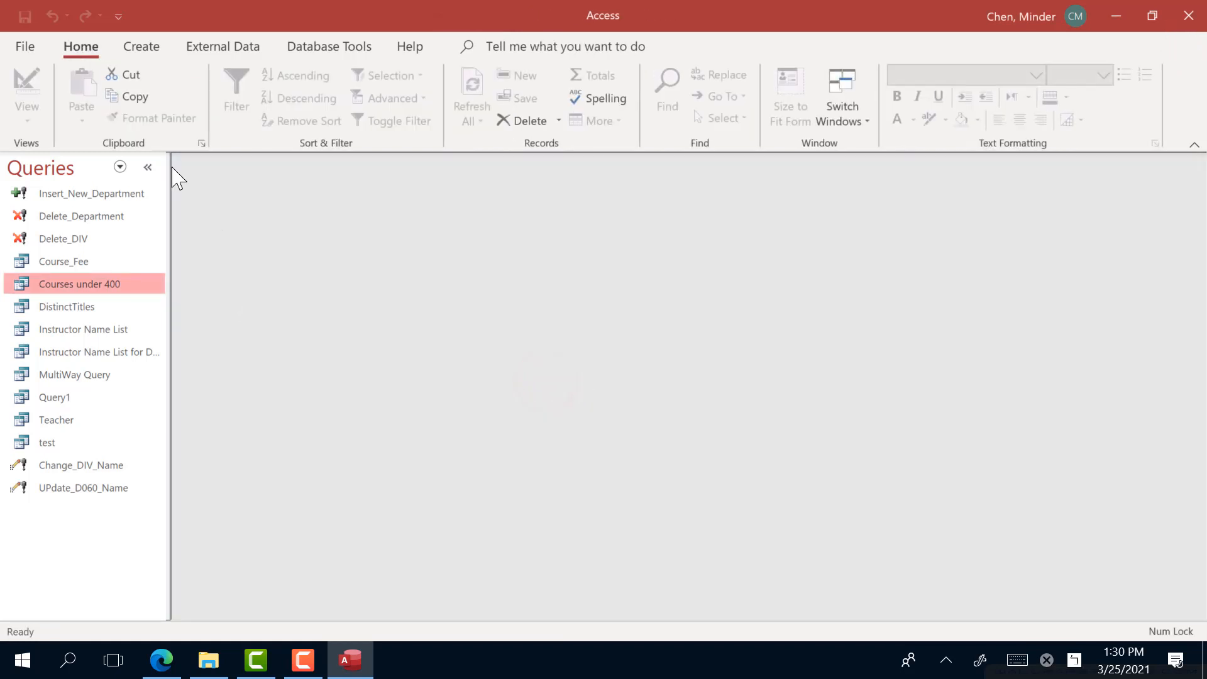
- Create a new query in Design view with the COURSE table as its source
click(150, 55)
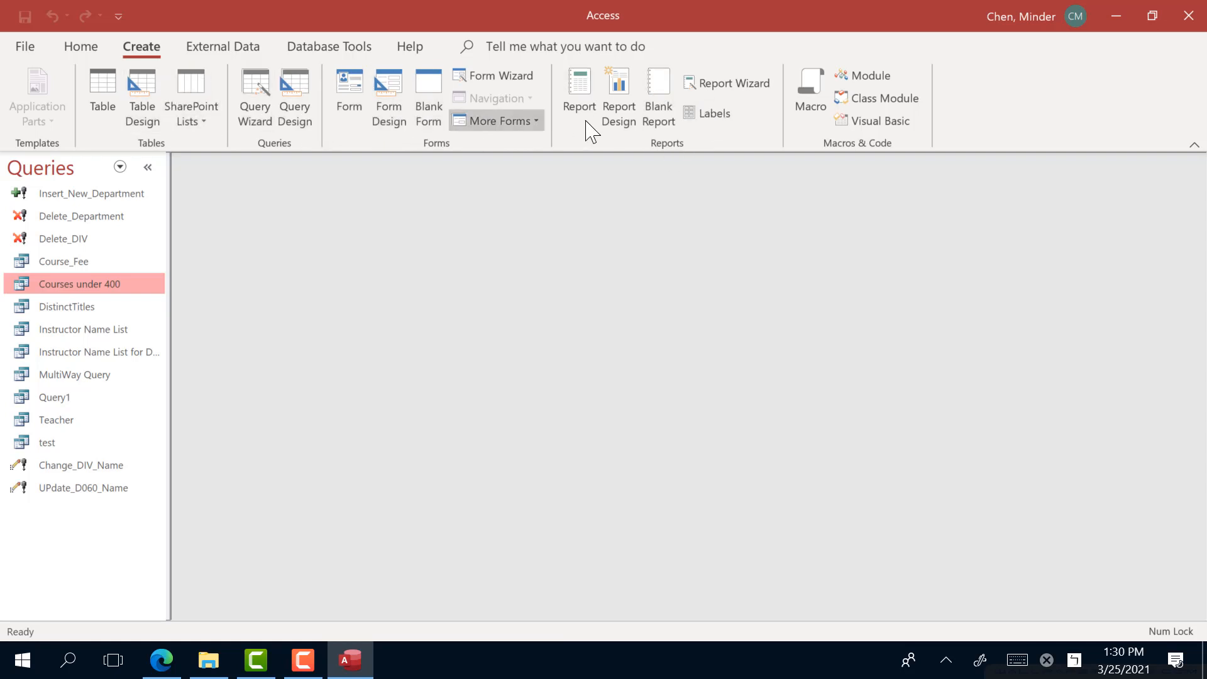
click(356, 130)
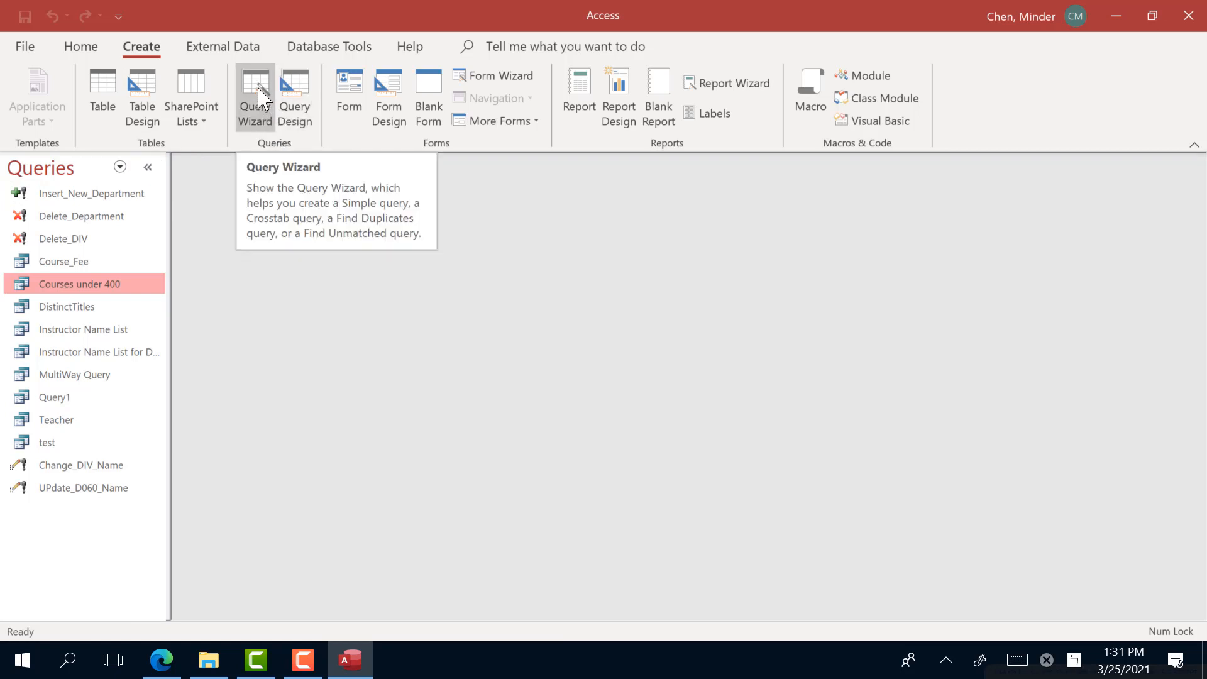
click(301, 101)
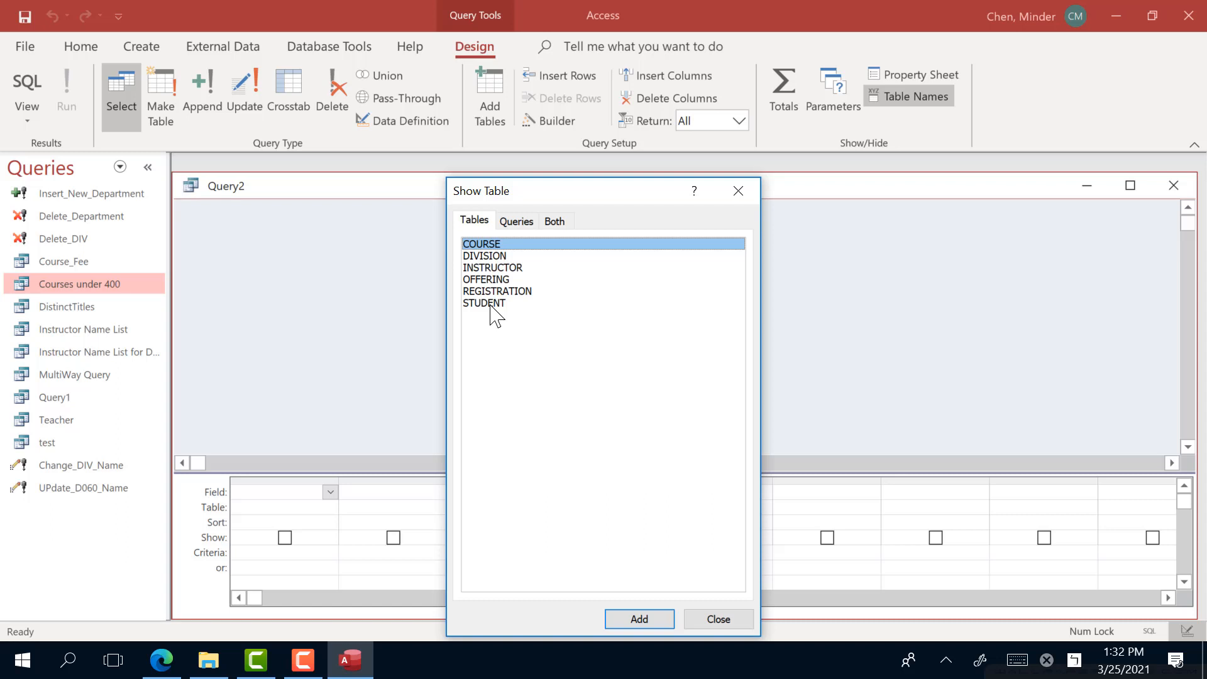
double_click(504, 246)
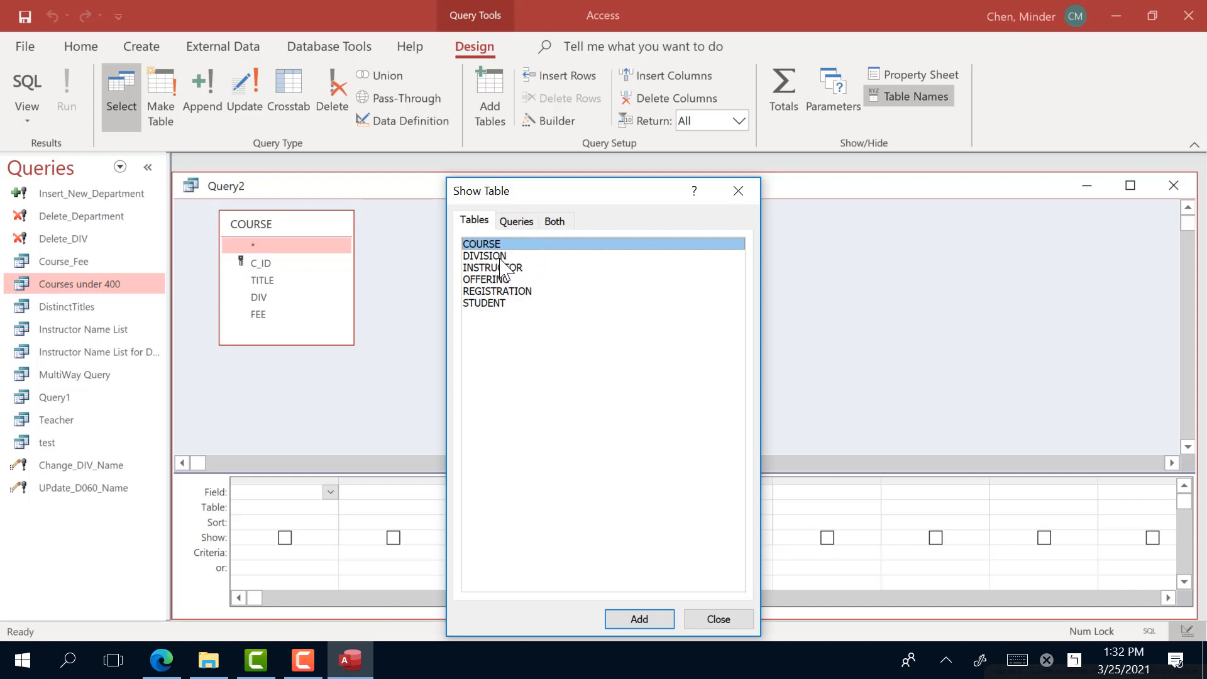
click(719, 619)
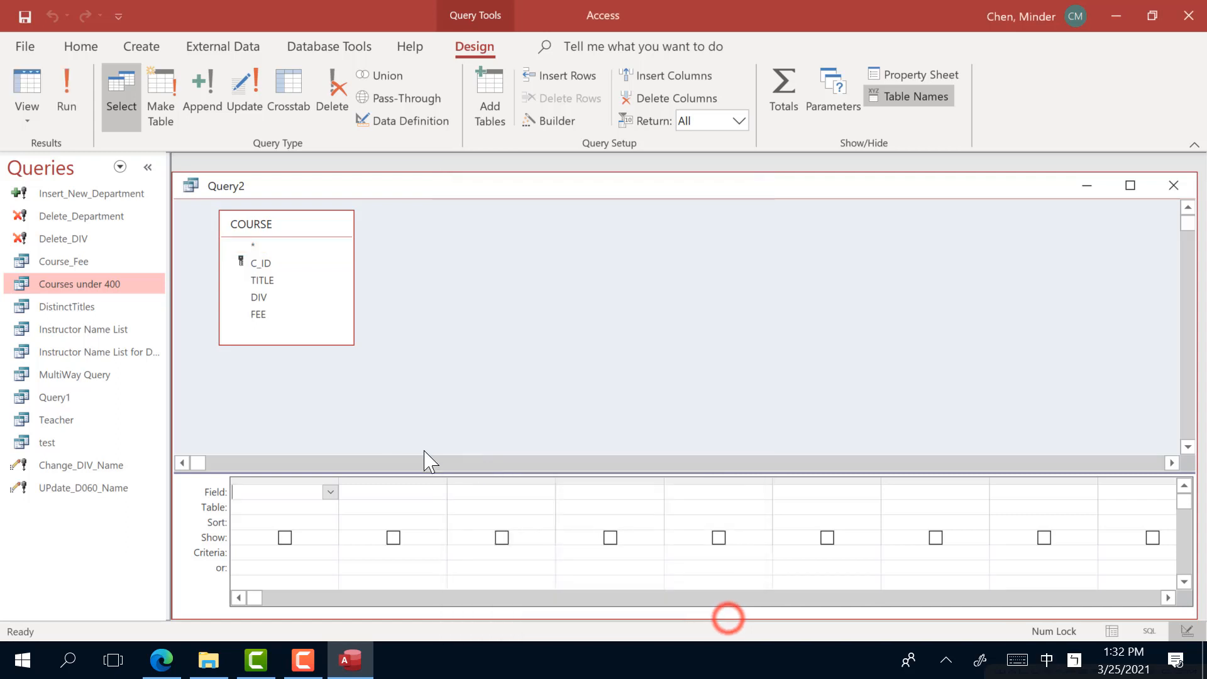
- Add the C_ID, TITLE, DIV and FEE fields of COURSE to the query grid in that order
double_click(263, 264)
double_click(270, 280)
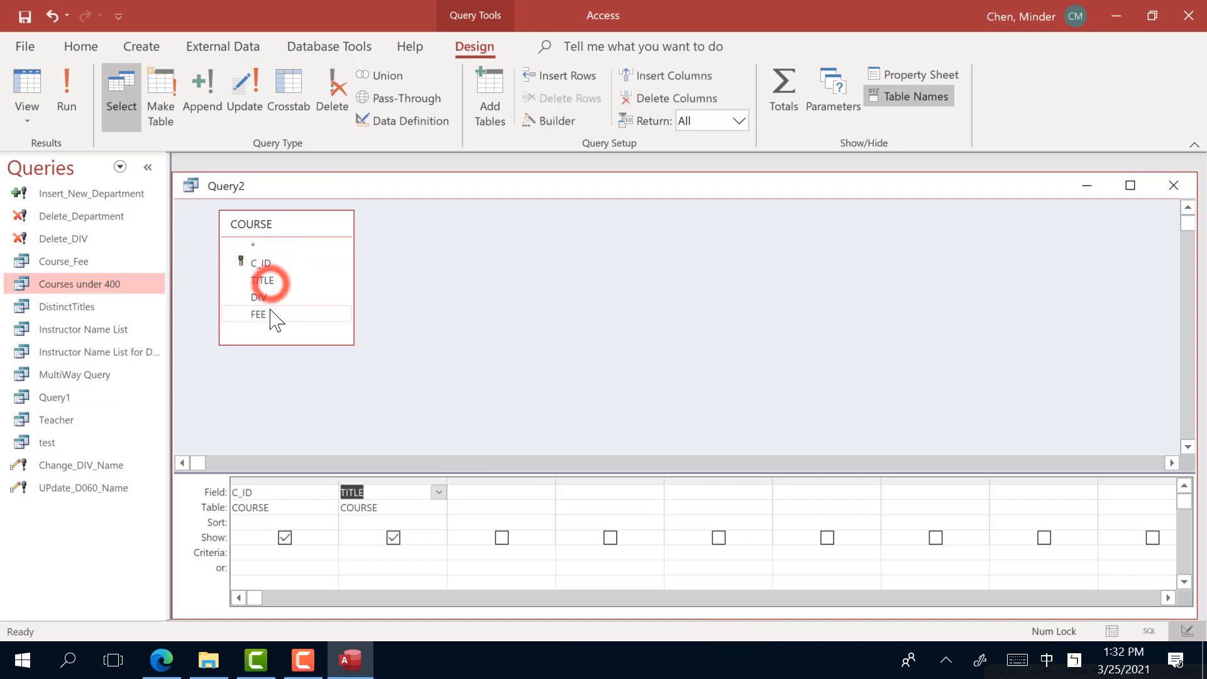
double_click(265, 299)
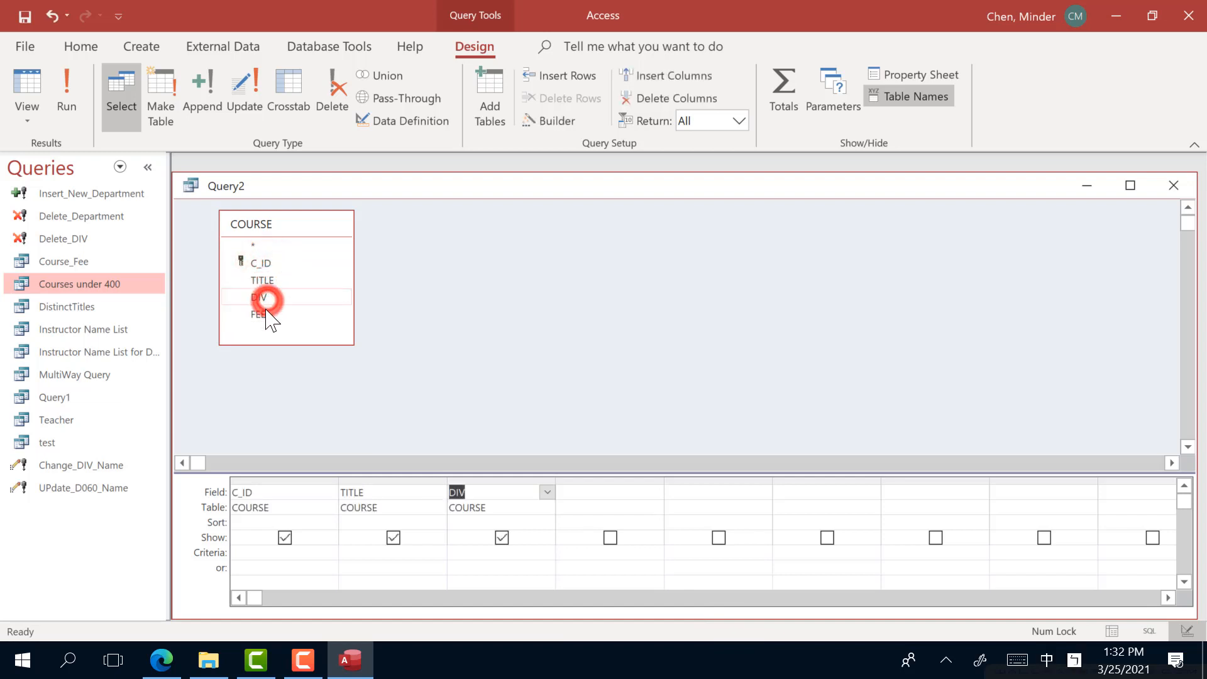
click(267, 314)
double_click(267, 314)
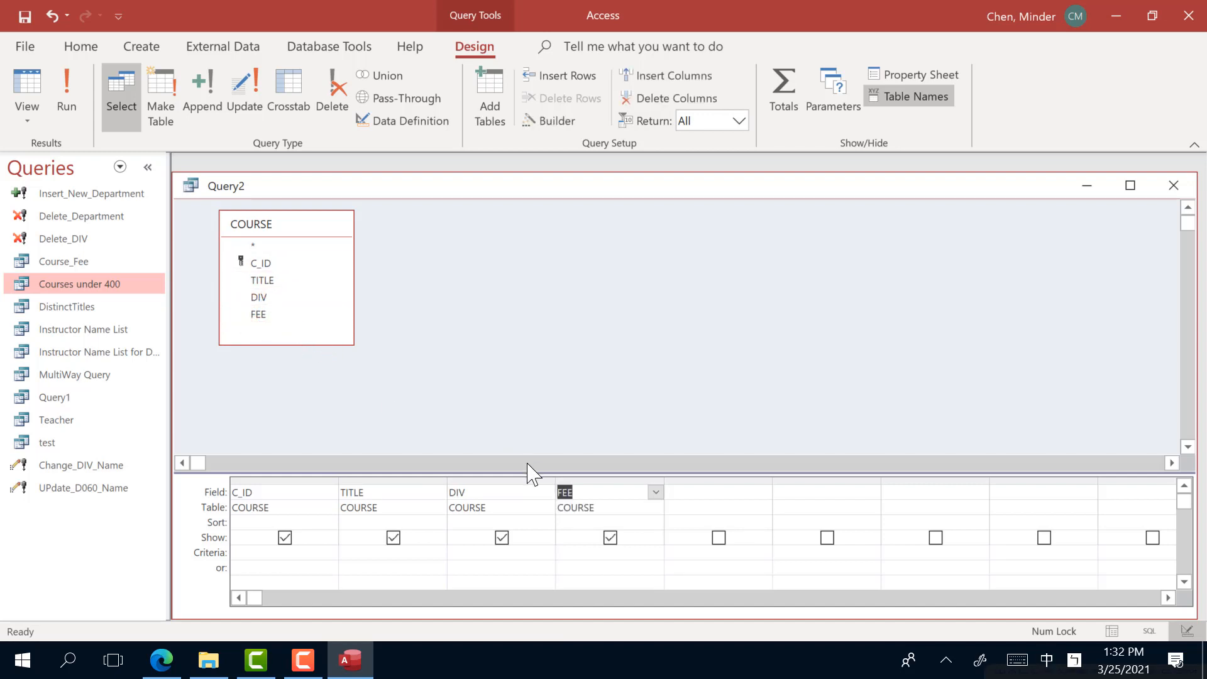
- Cut the FEE column from the query grid and place FEE from the COURSE field list back in the fourth column
click(586, 481)
right_click(588, 481)
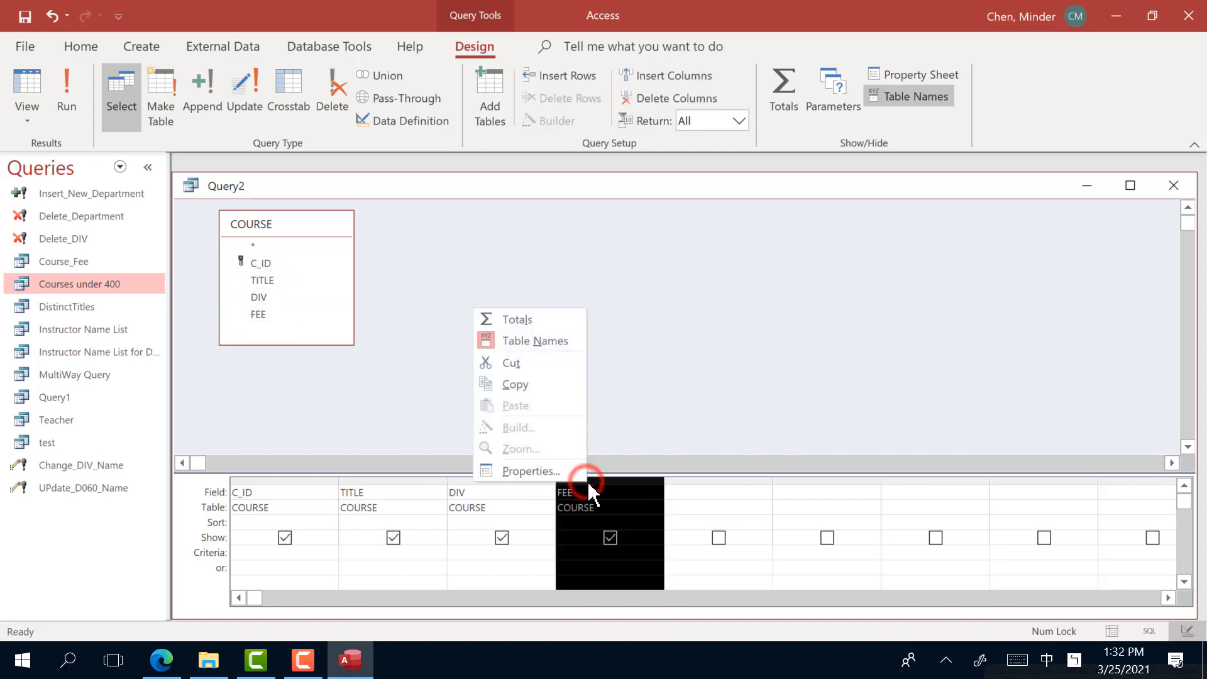
click(518, 363)
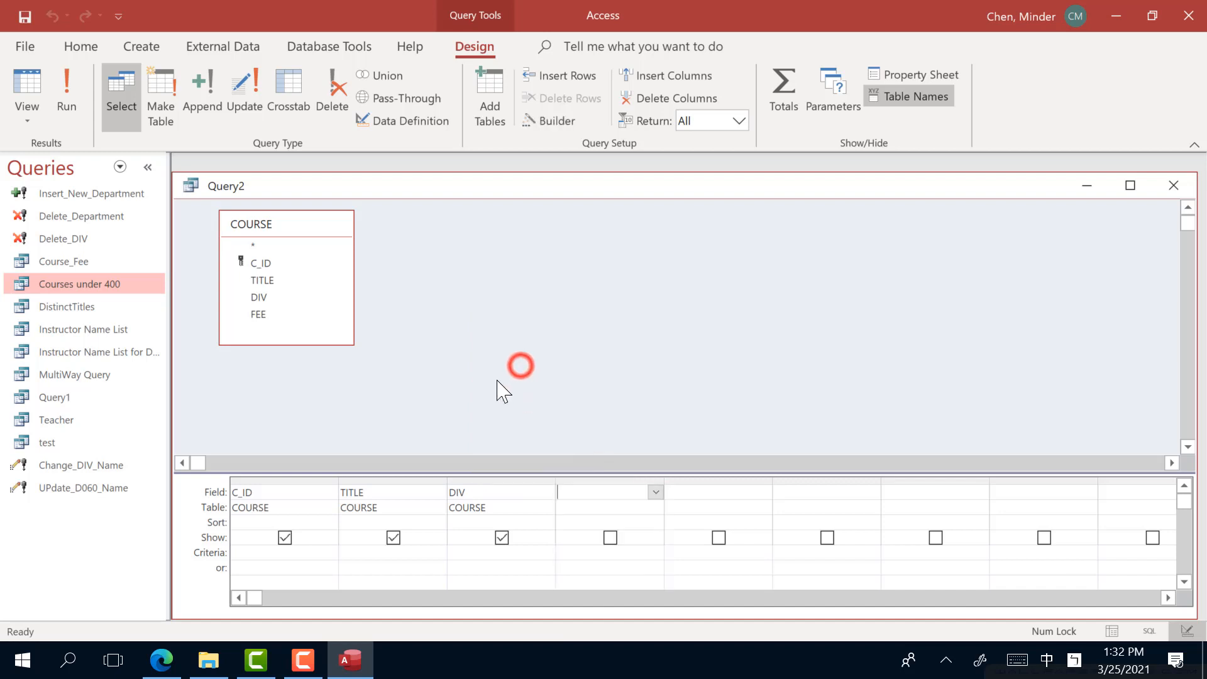
click(275, 317)
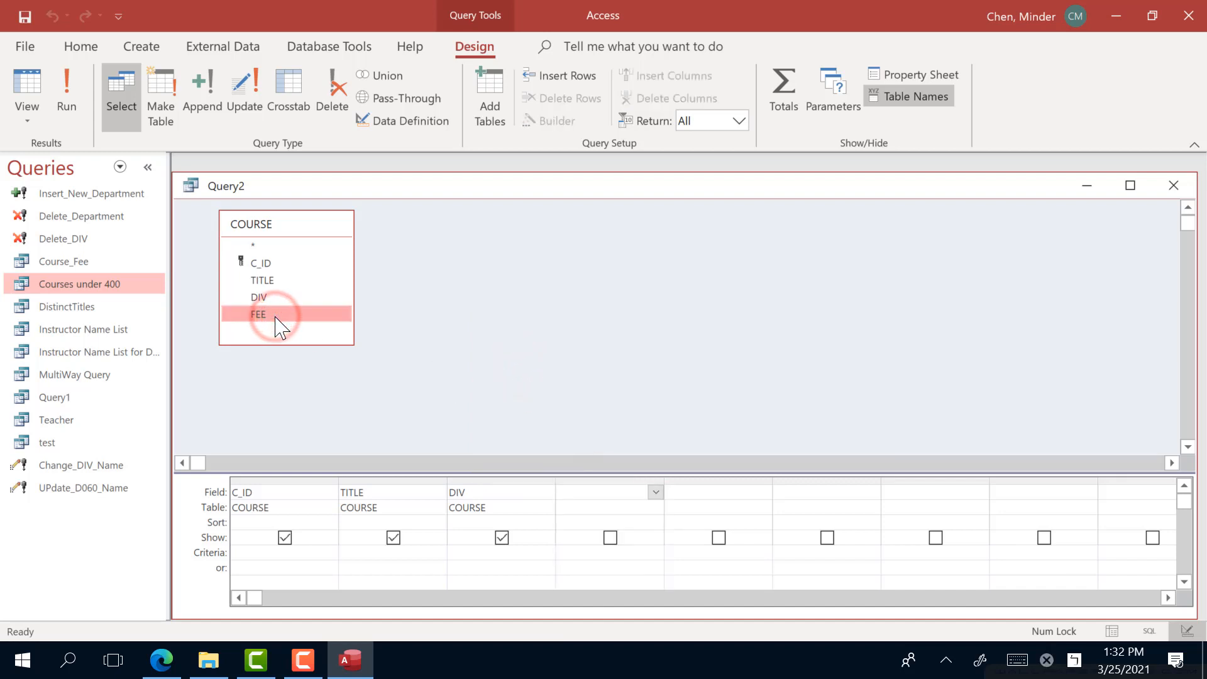
drag(277, 316, 588, 497)
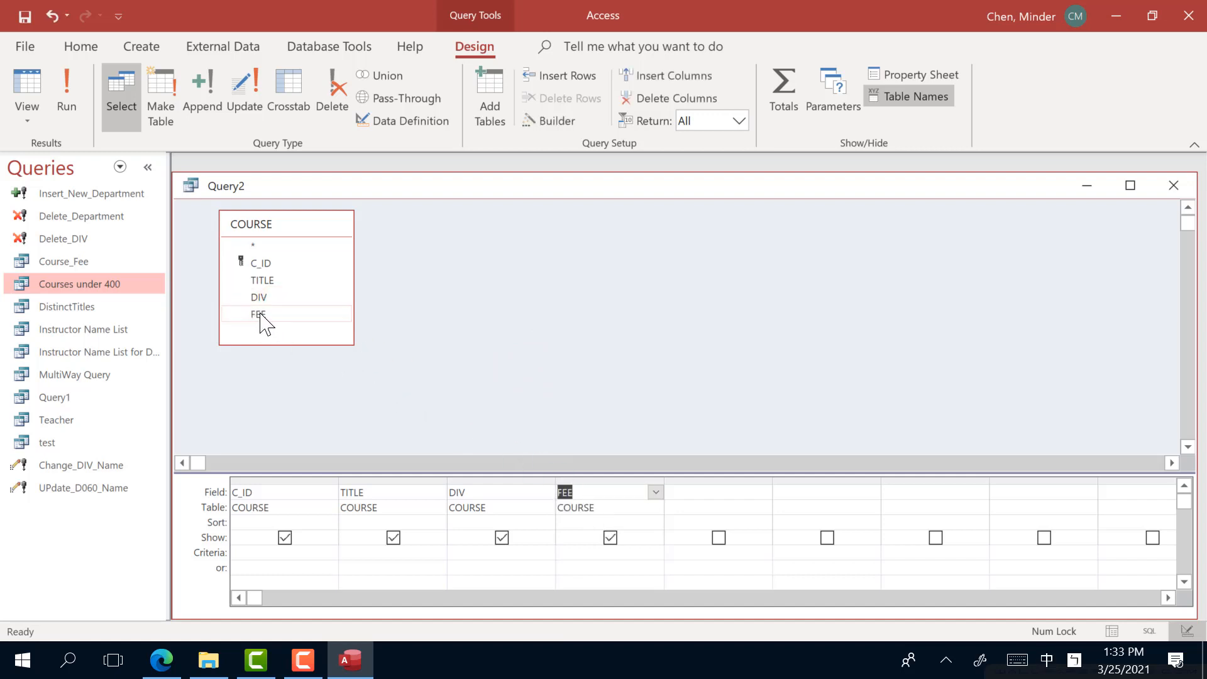
- Check the new query's course records in a maximized Datasheet view, and return to Design view
click(25, 100)
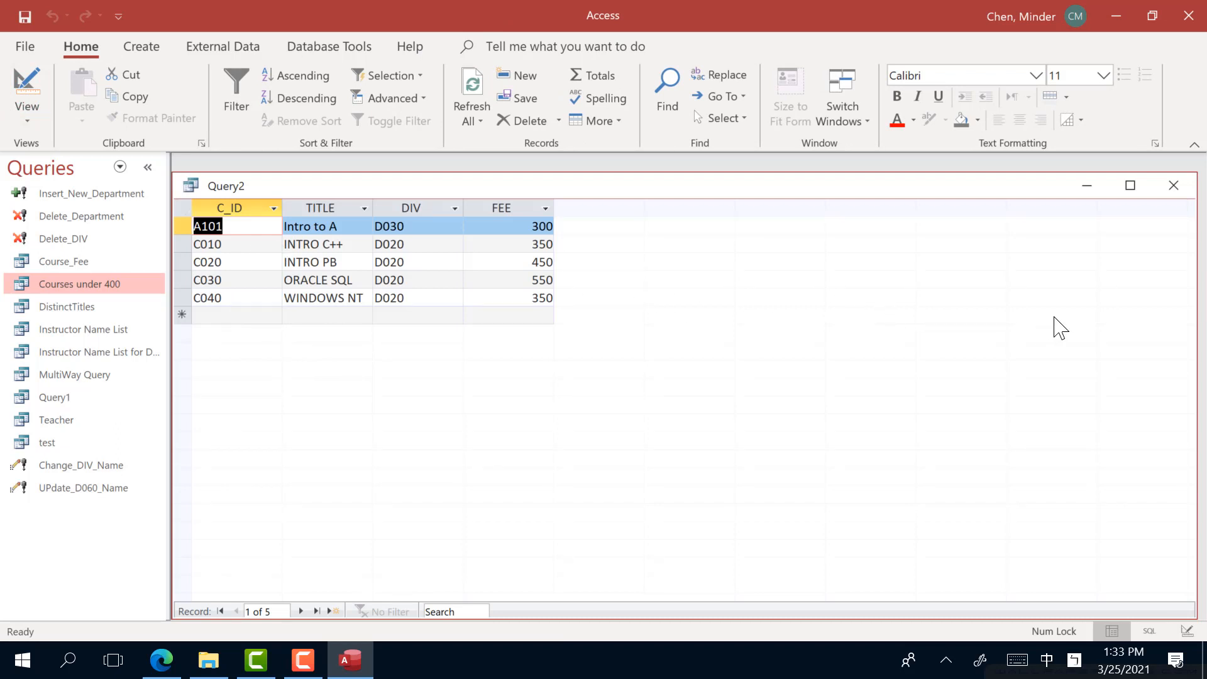
click(1130, 185)
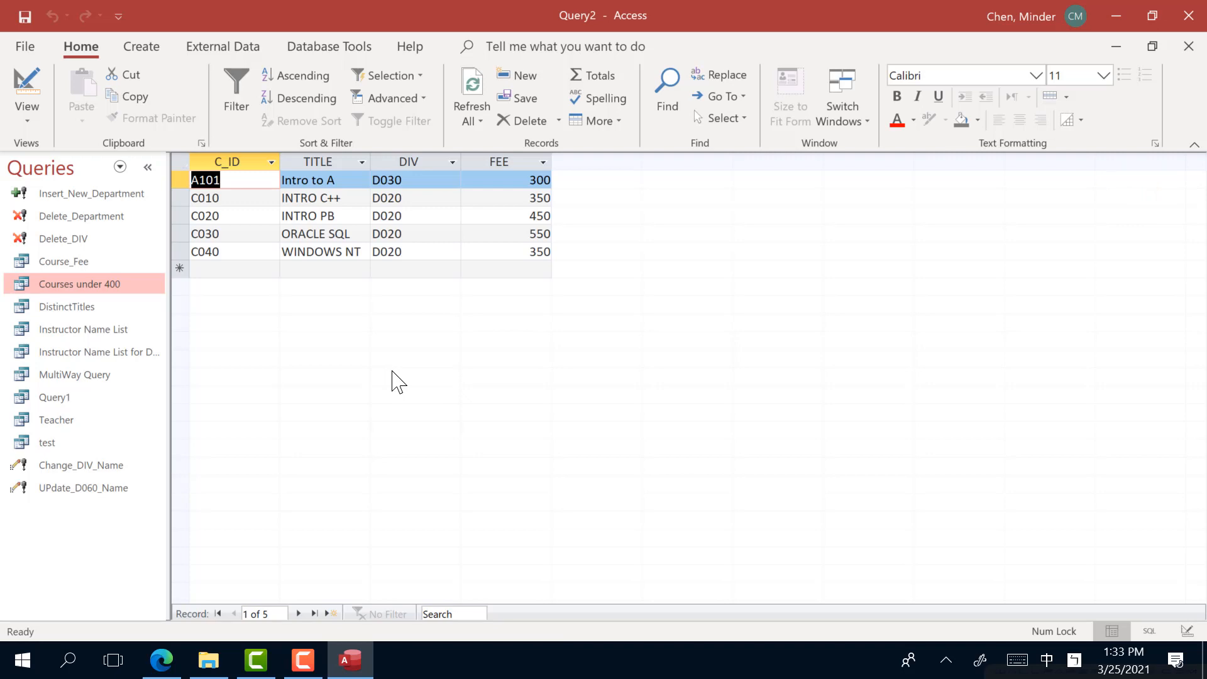
click(28, 96)
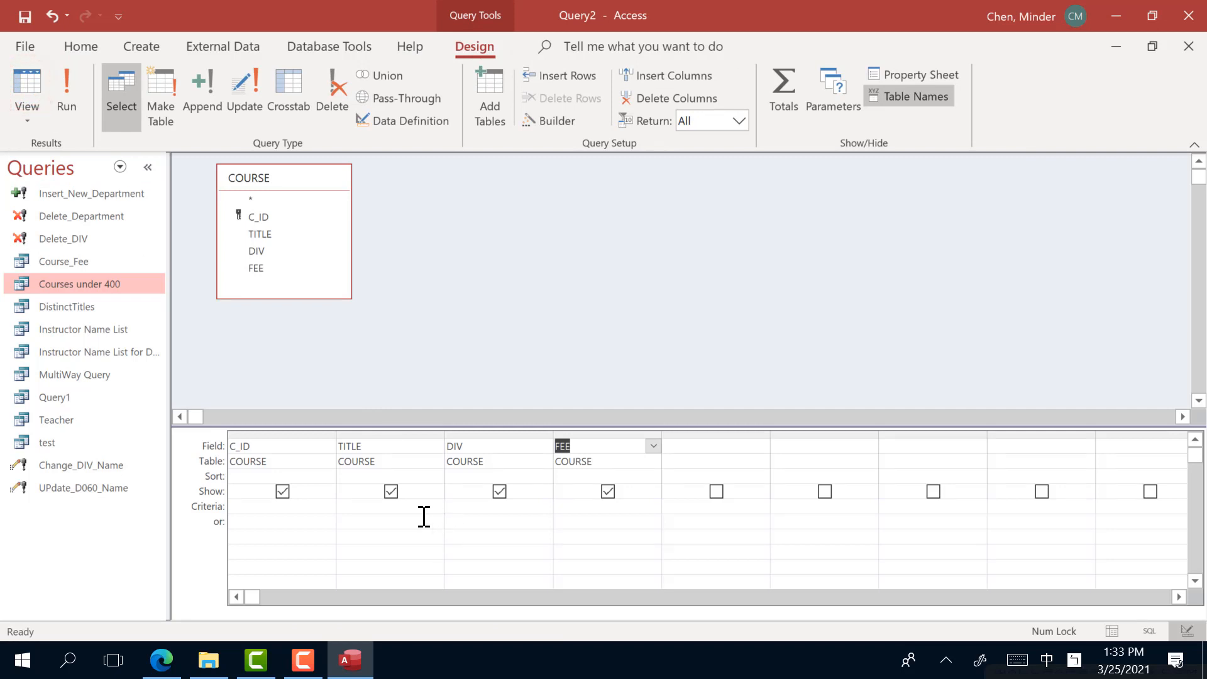
- Set the FEE criterion to <400, switching the input language to English (United States) US keyboard to enter it
click(578, 507)
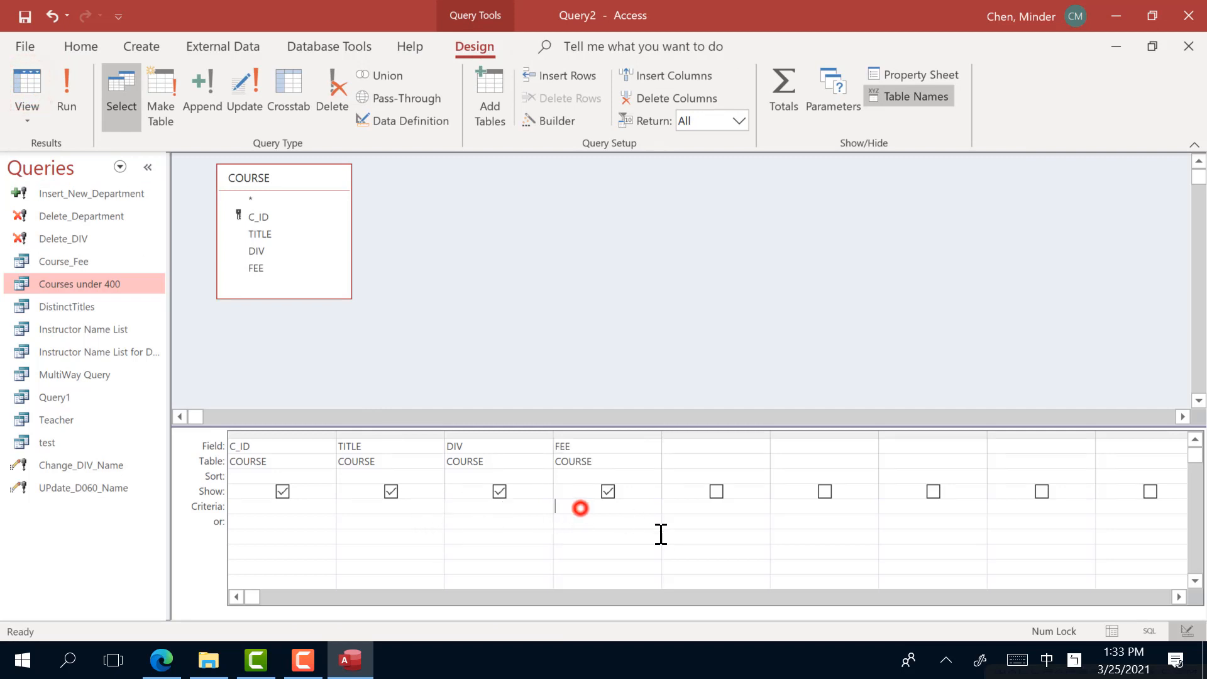
text(<)
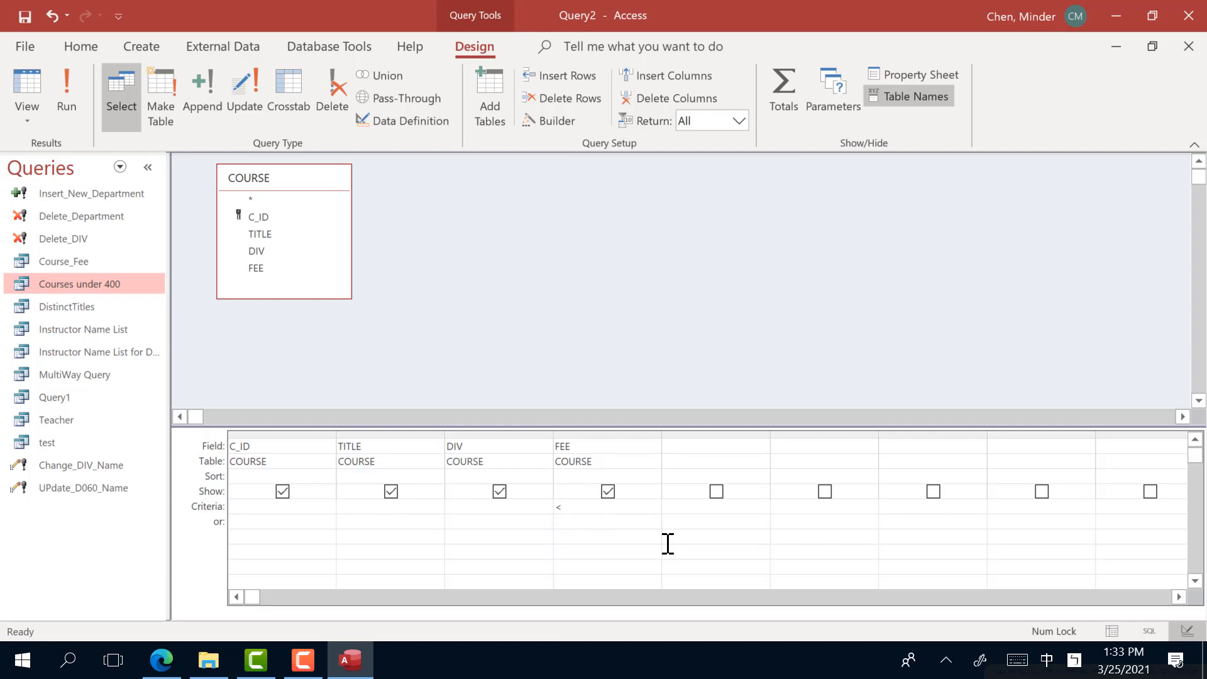
text(4)
key(BackSpace)
click(1047, 660)
click(1074, 660)
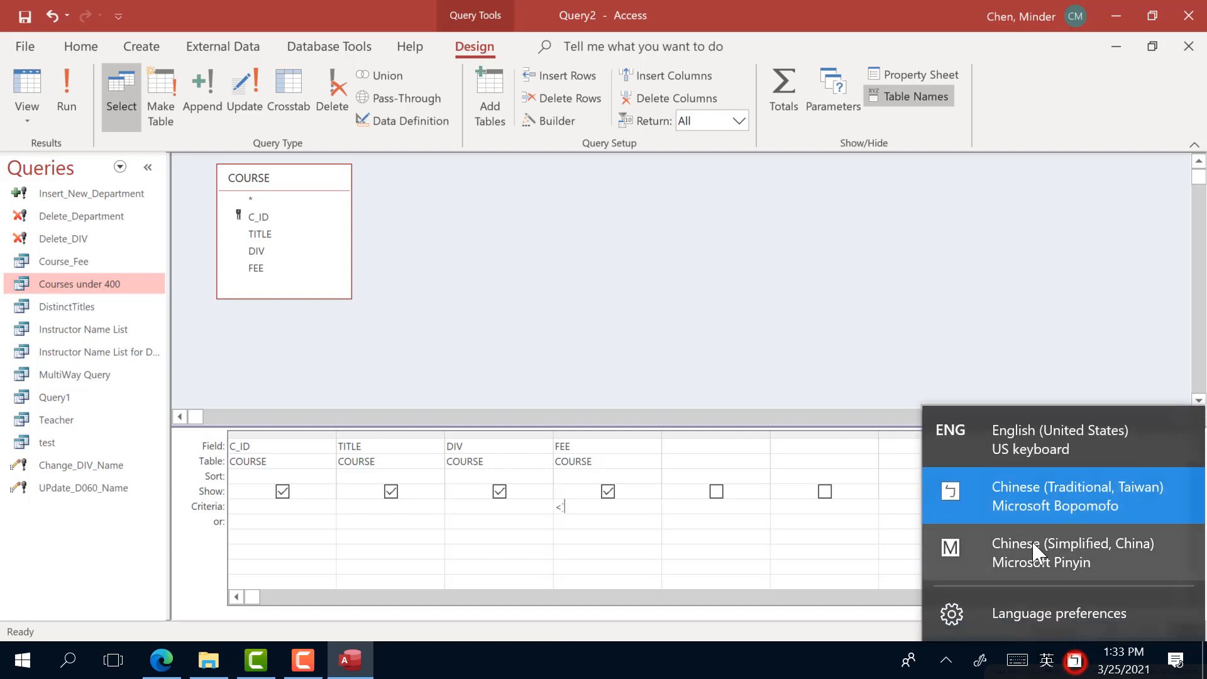
click(1004, 451)
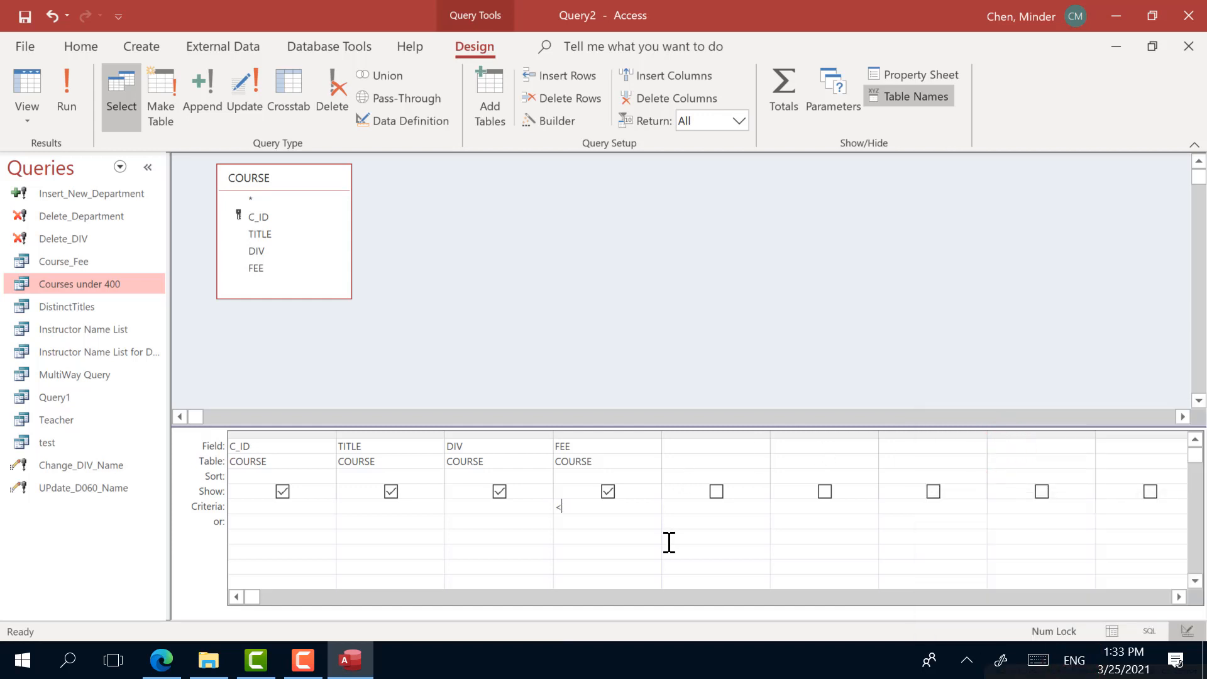
text(400)
double_click(560, 506)
- Compare the filtered course records in Datasheet view with the FEE criterion in Design view
click(26, 85)
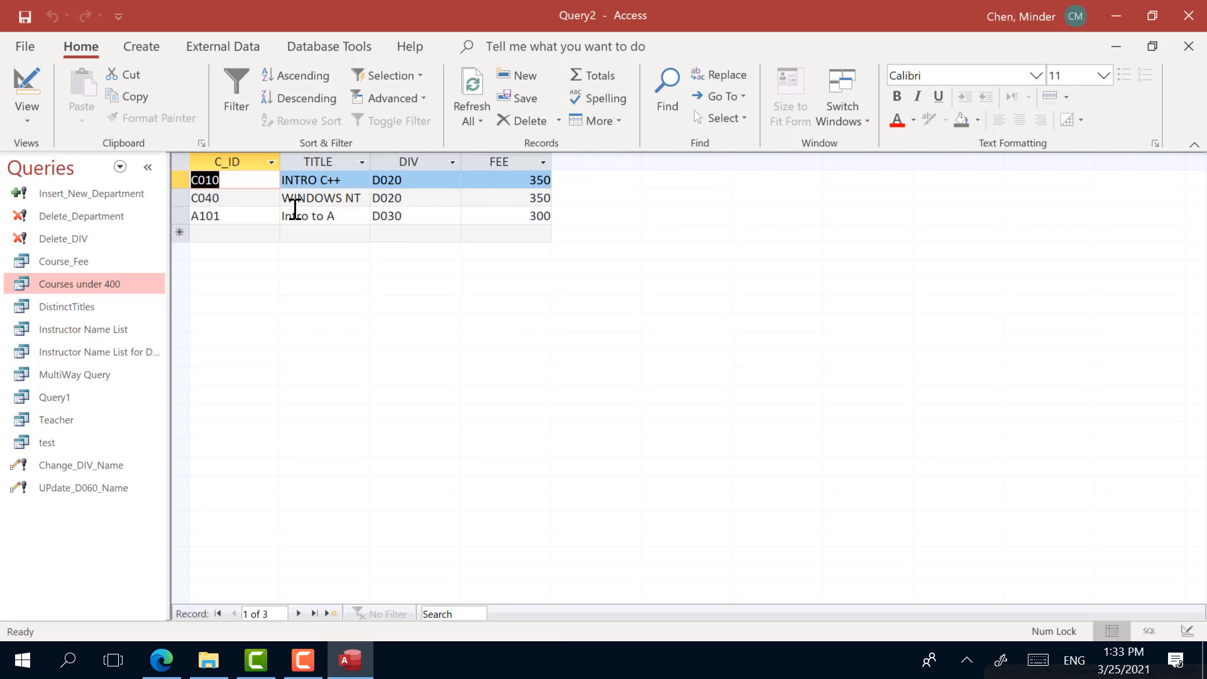
click(27, 83)
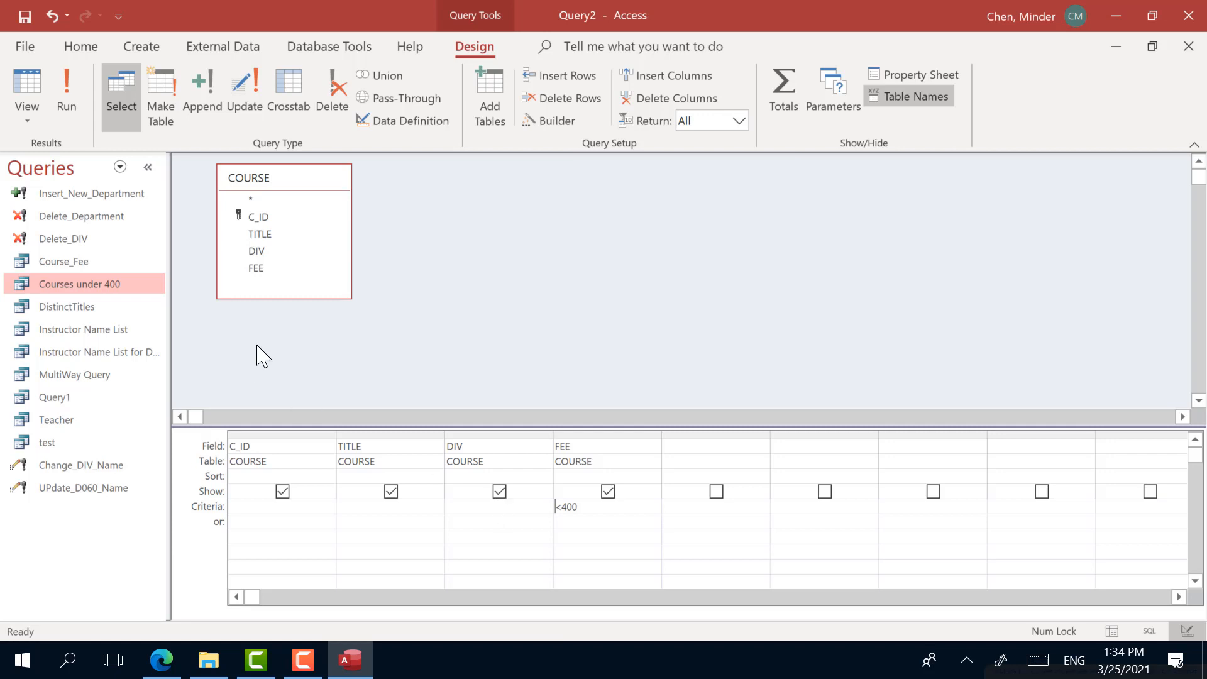
click(28, 86)
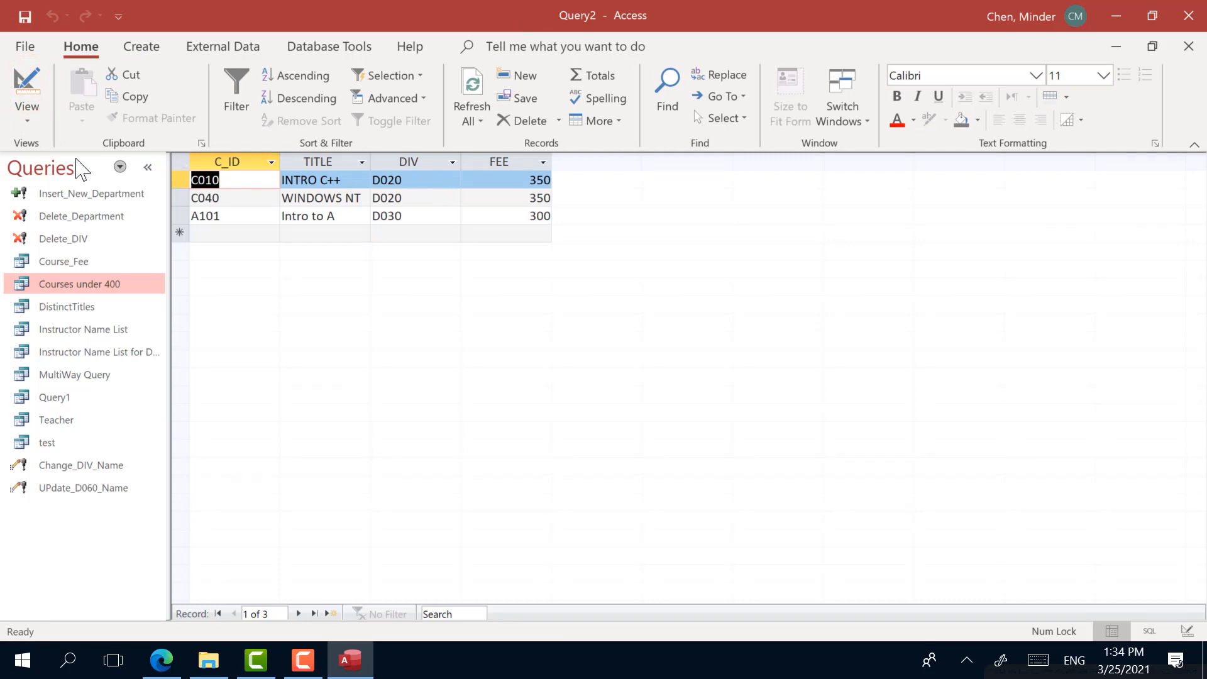
click(27, 85)
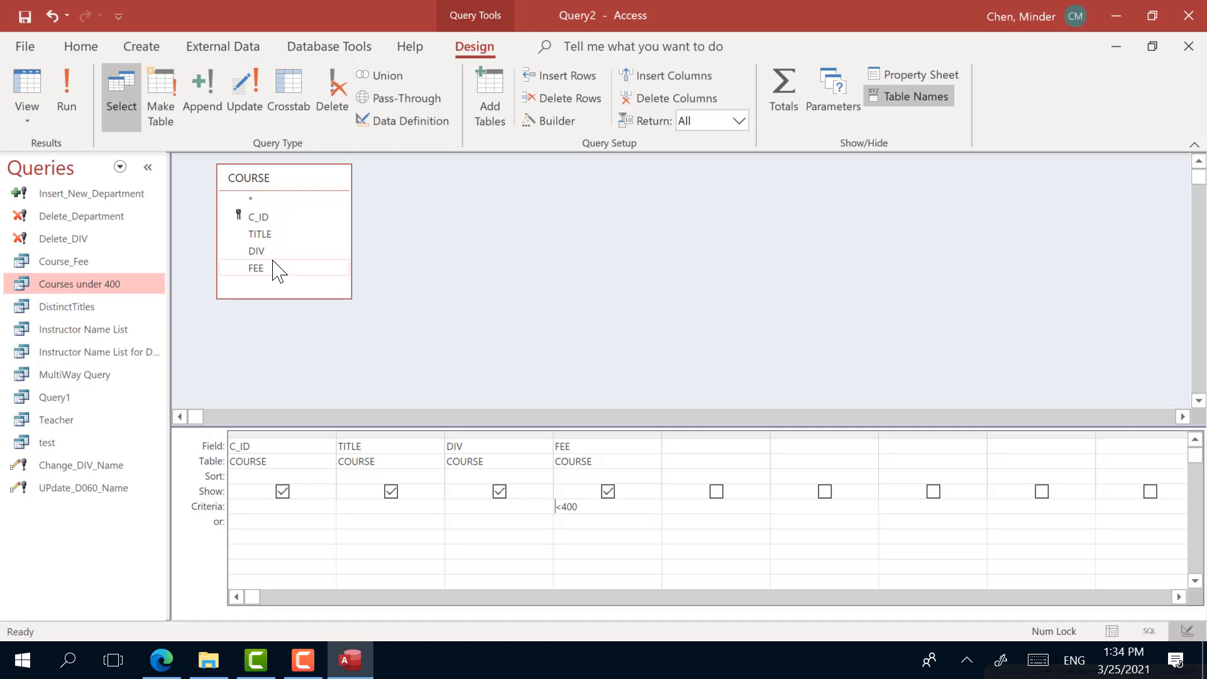
- Add the DIVISION table to the query beside COURSE and close the table list
right_click(459, 269)
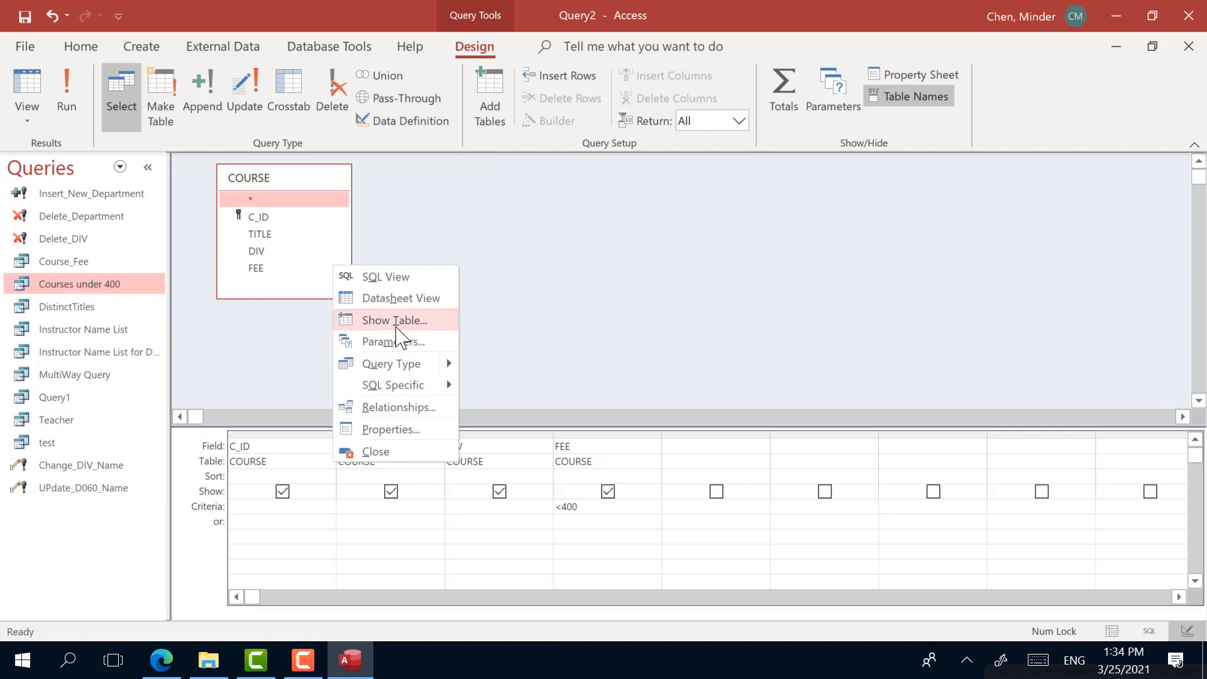
right_click(564, 274)
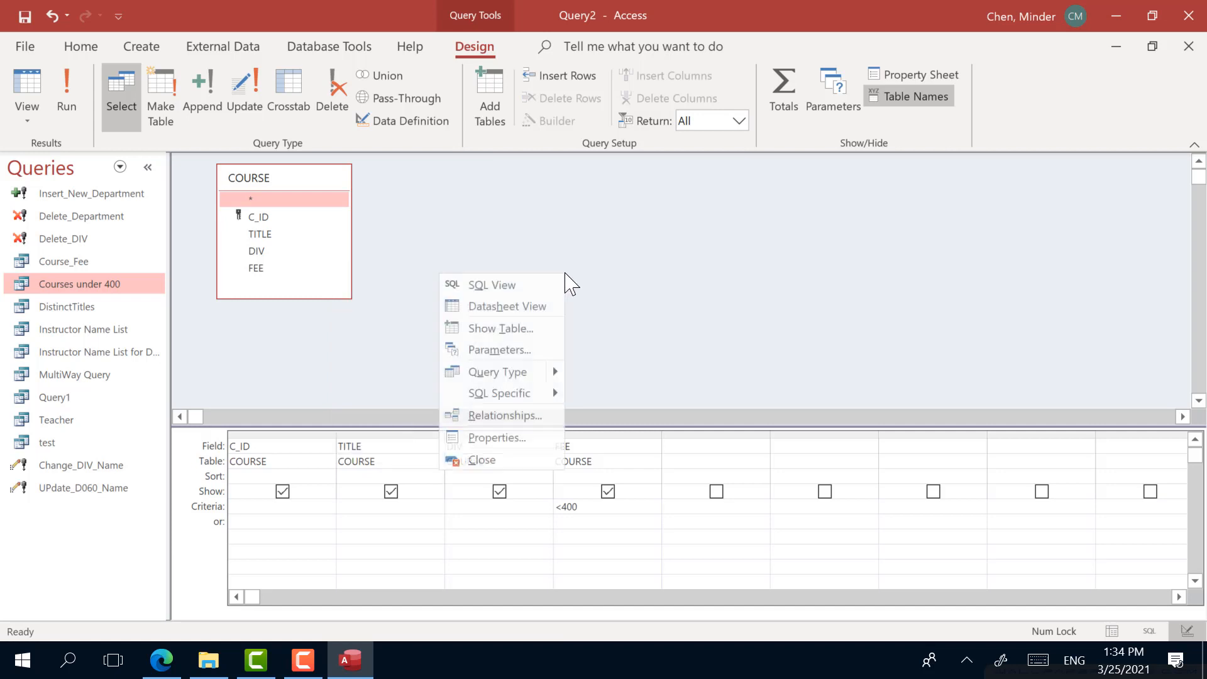
click(523, 332)
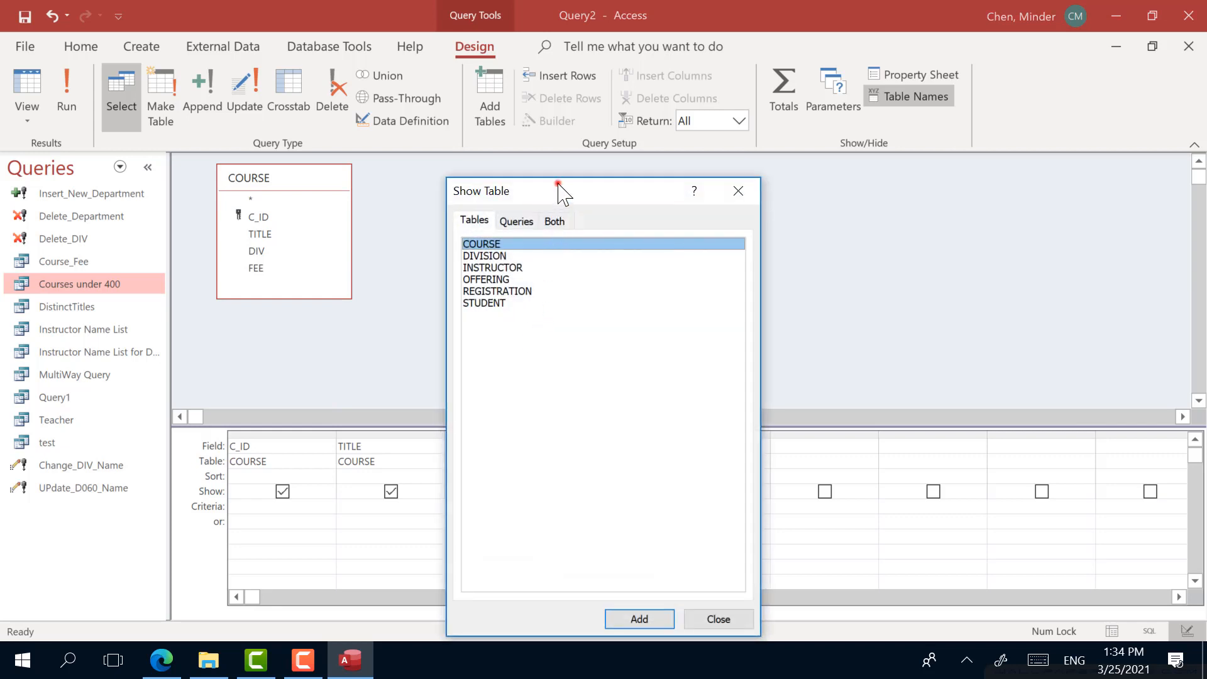
drag(558, 183, 686, 200)
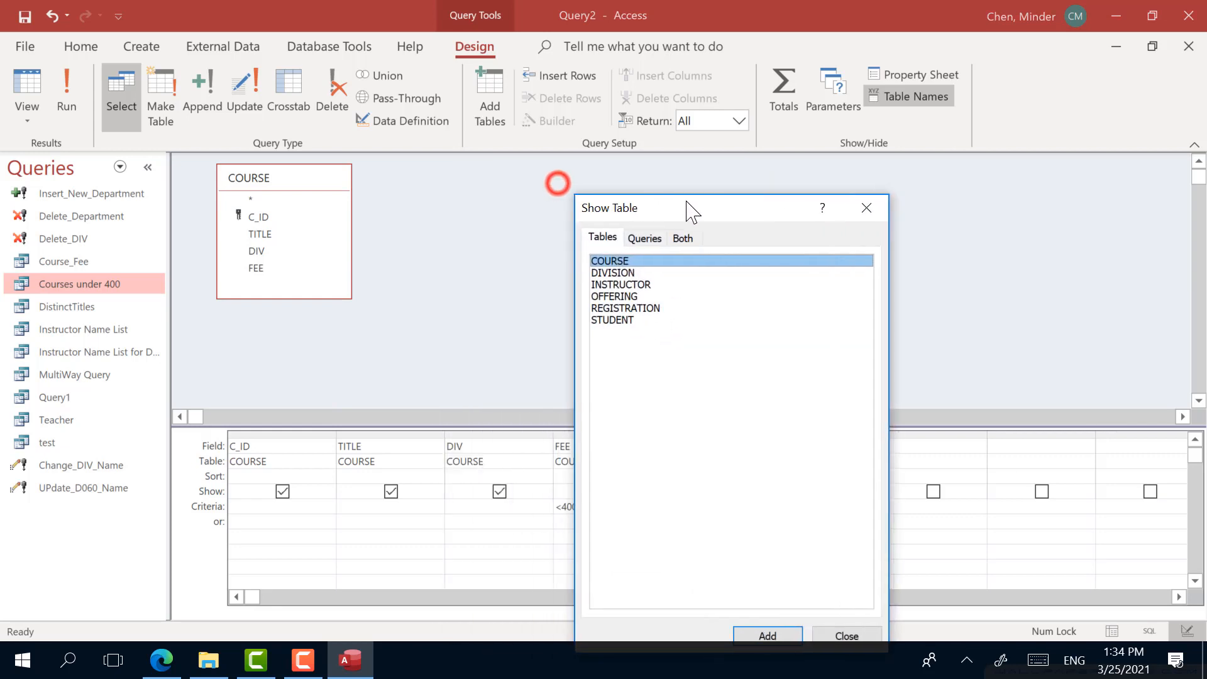
click(615, 273)
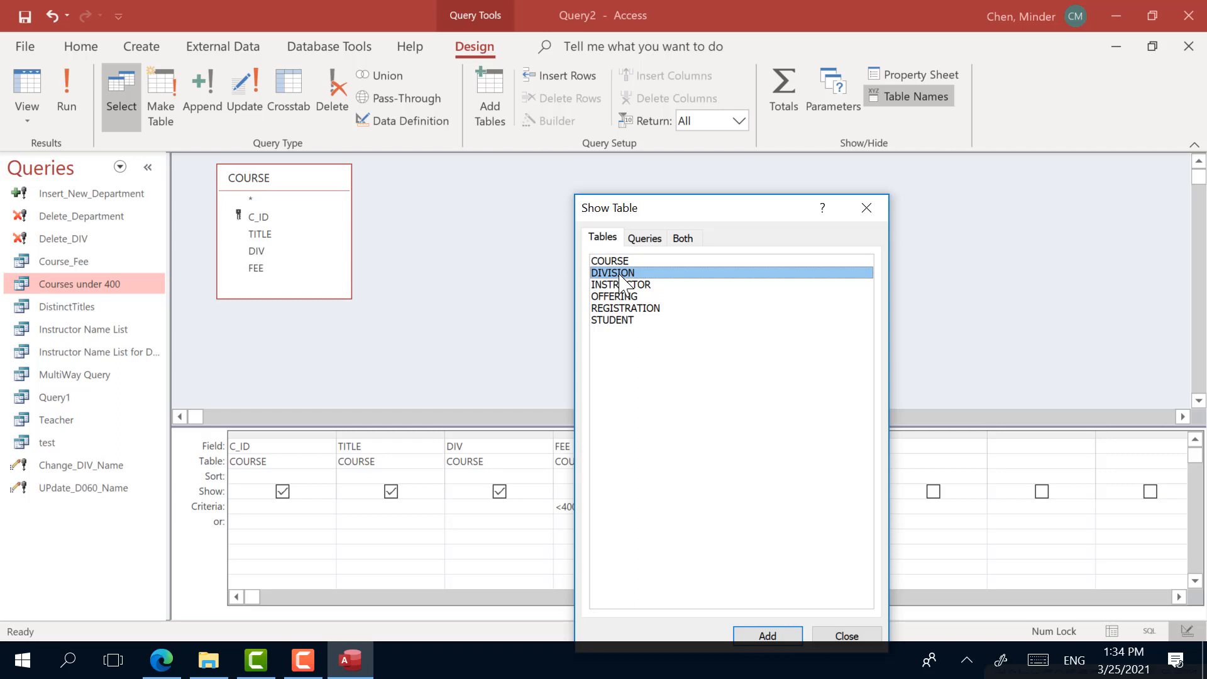
double_click(629, 275)
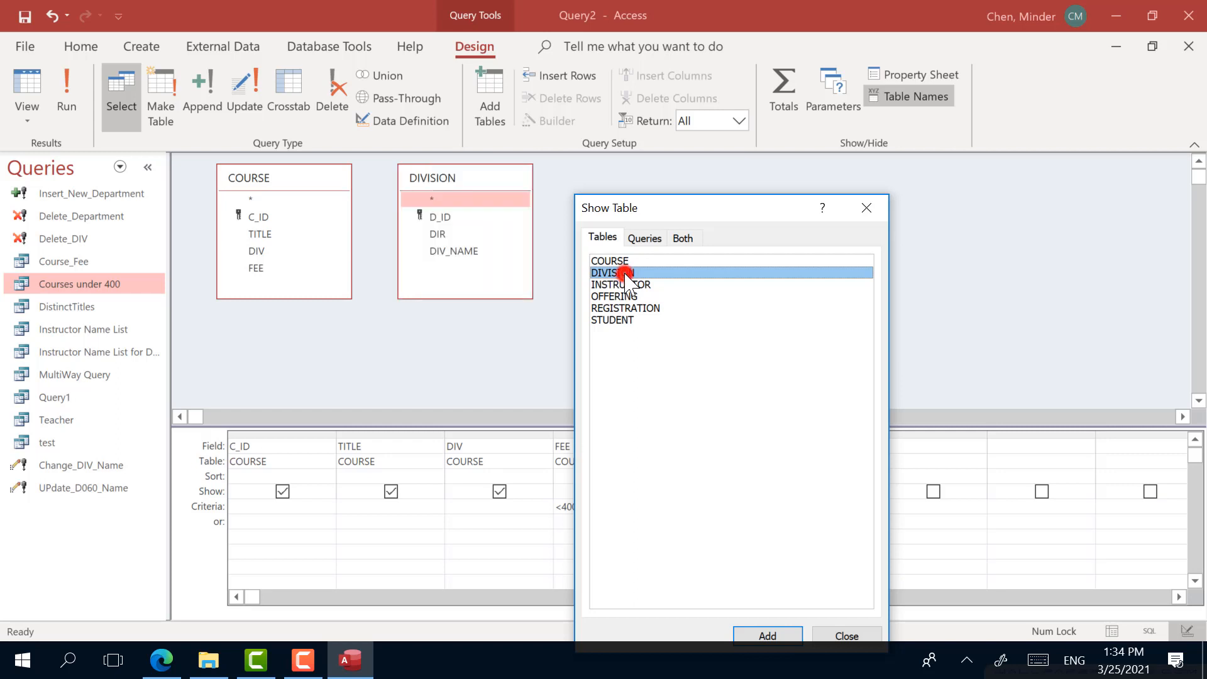
click(862, 204)
- Move the DIVISION field list farther from COURSE and shift COURSE slightly so the two tables are clearly separated
drag(481, 178, 536, 183)
click(301, 181)
drag(301, 180, 304, 189)
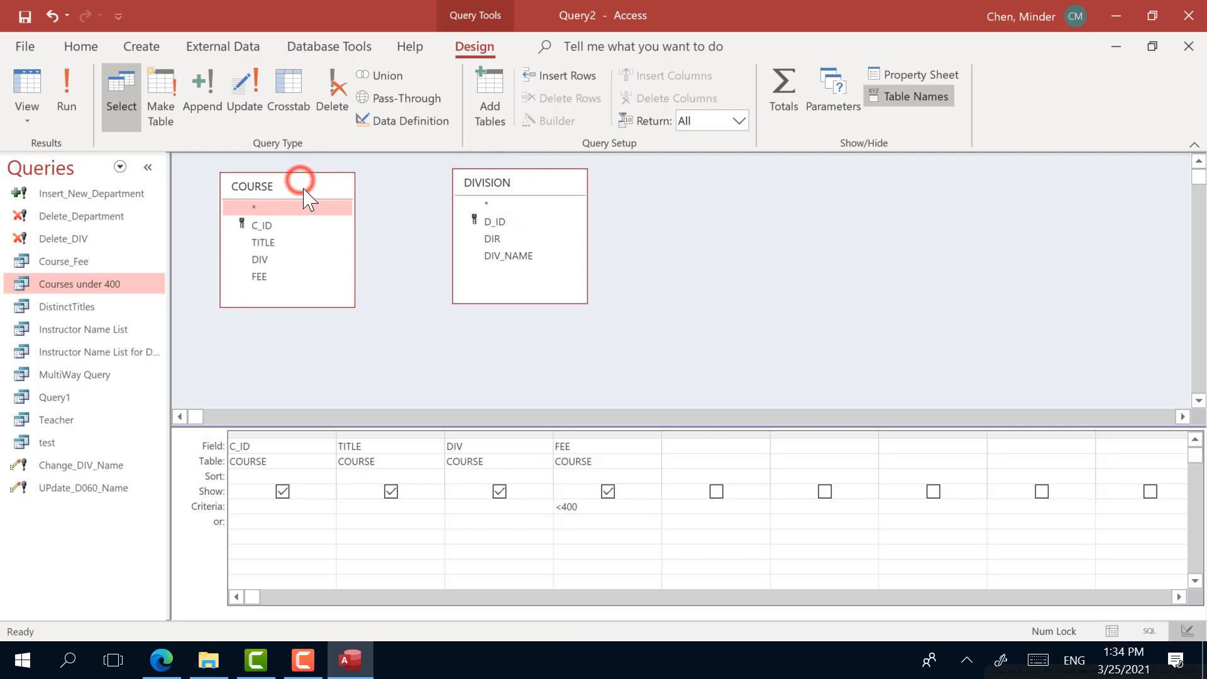
- Shift the DIVISION table slightly and compare COURSE's DIV field with the D_ID, DIR and DIV_NAME fields in DIVISION
drag(516, 174, 528, 188)
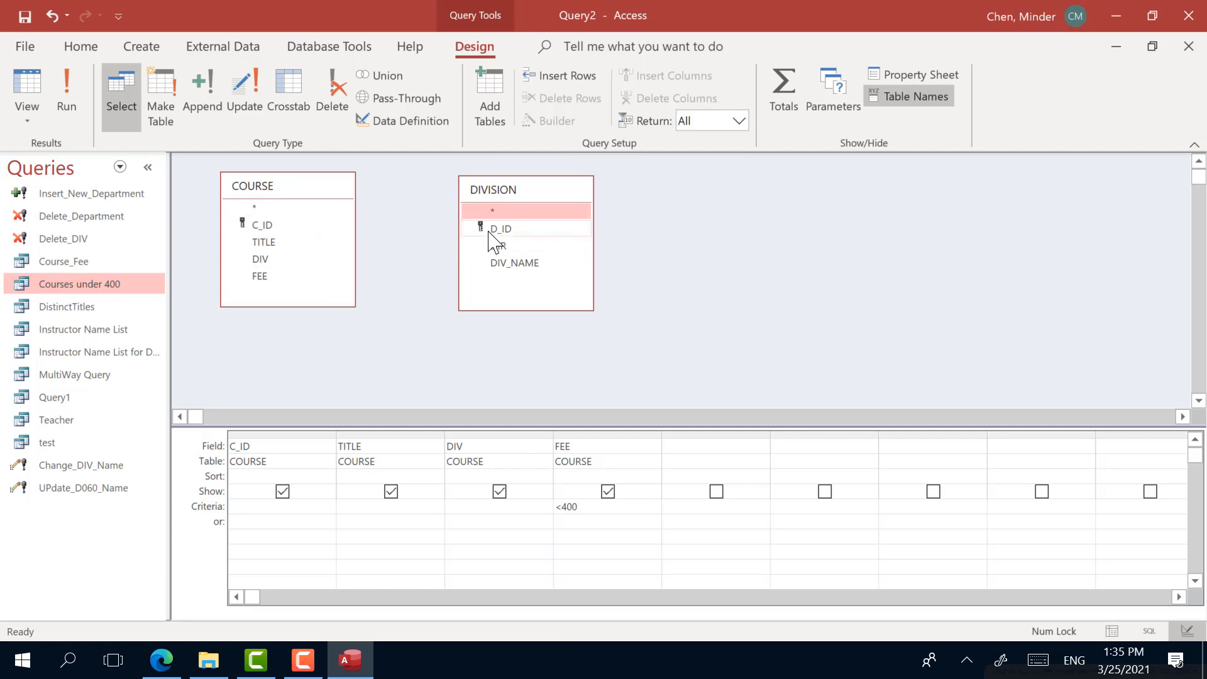
click(512, 207)
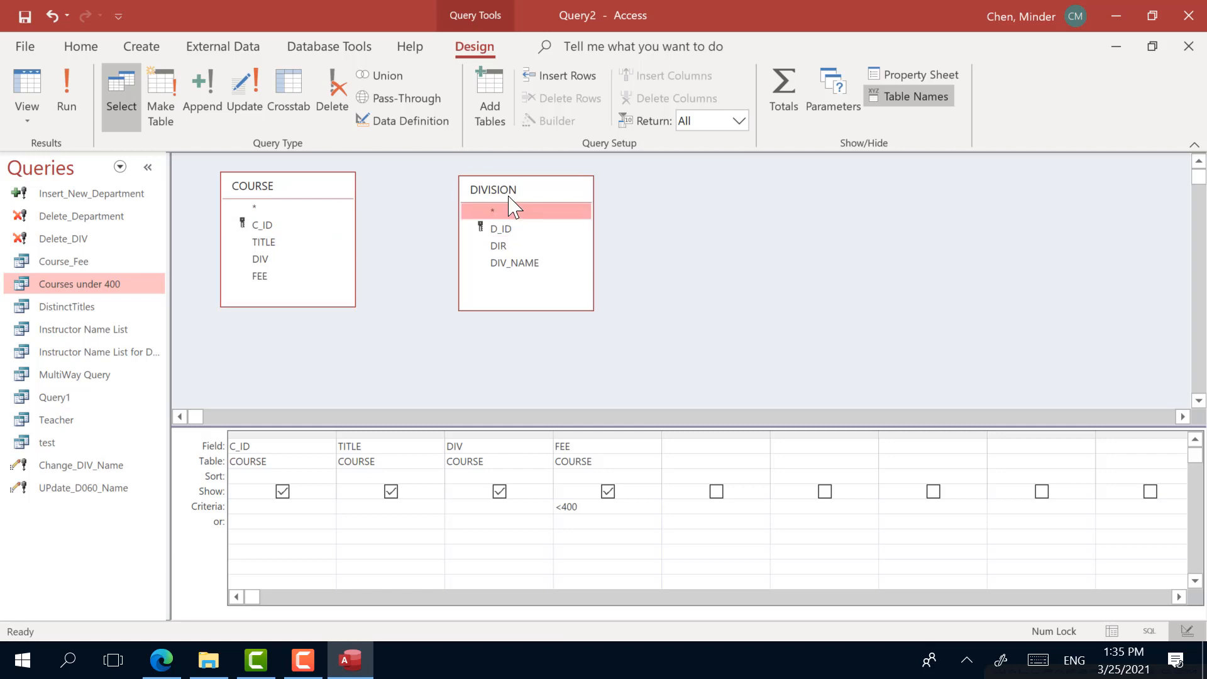
click(511, 230)
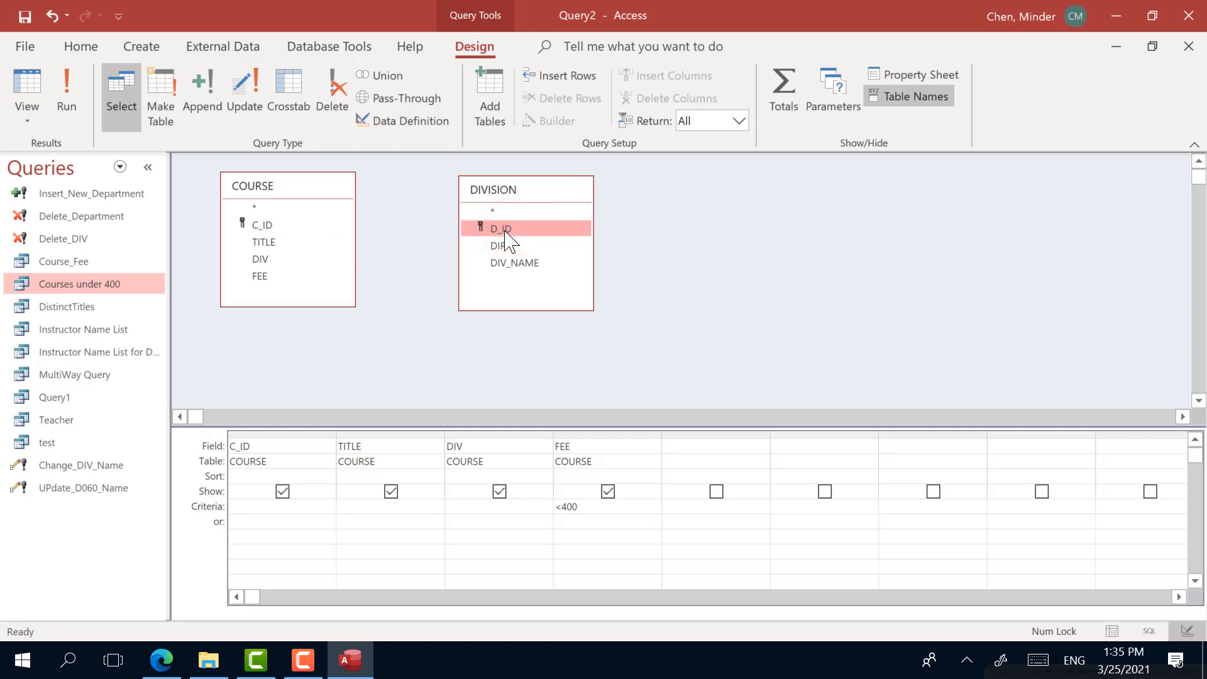
click(272, 258)
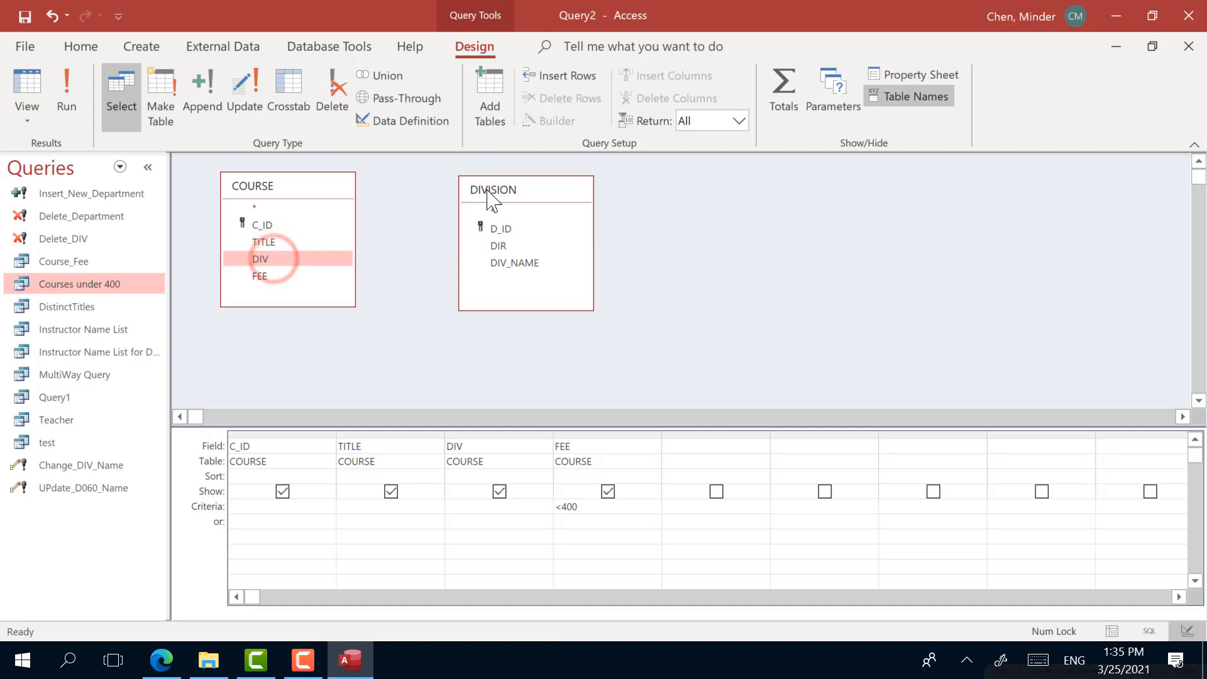
click(518, 229)
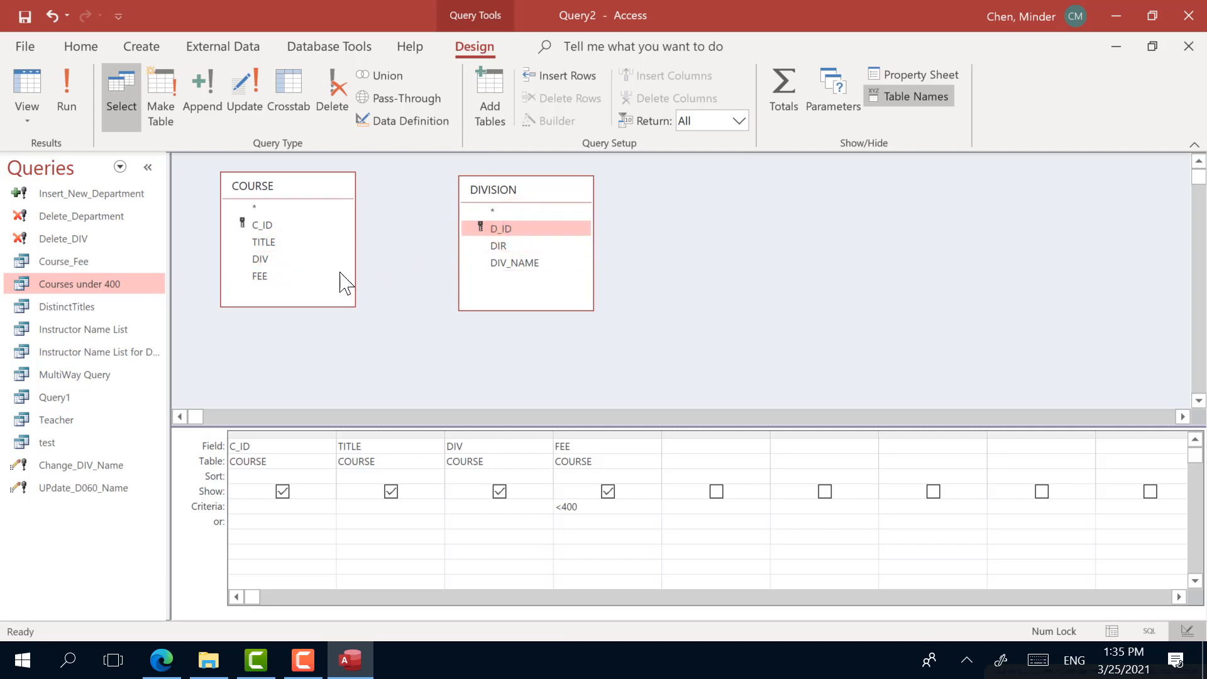
click(279, 258)
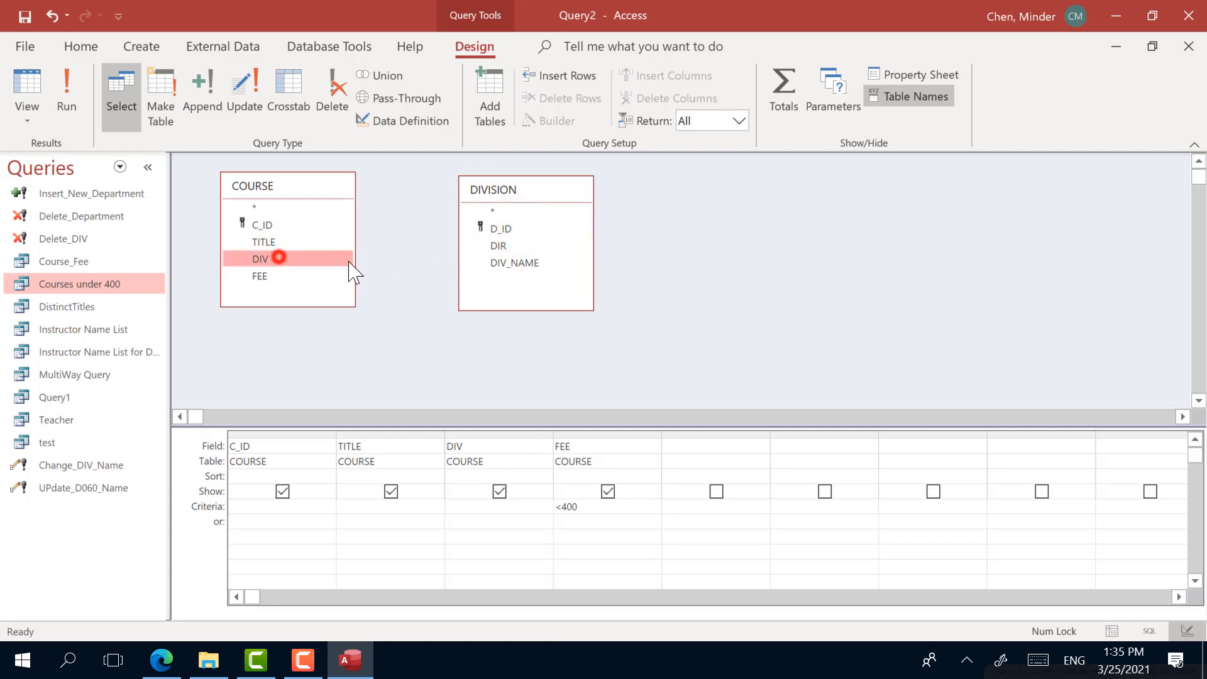
click(519, 263)
click(499, 245)
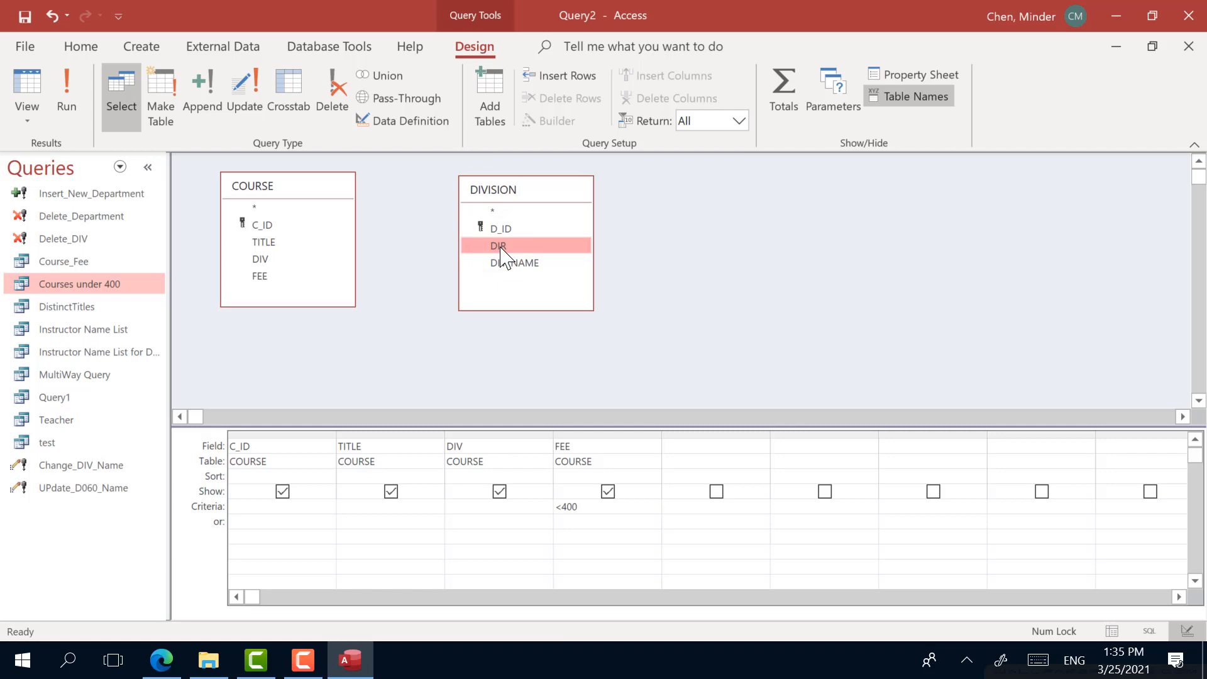
click(521, 263)
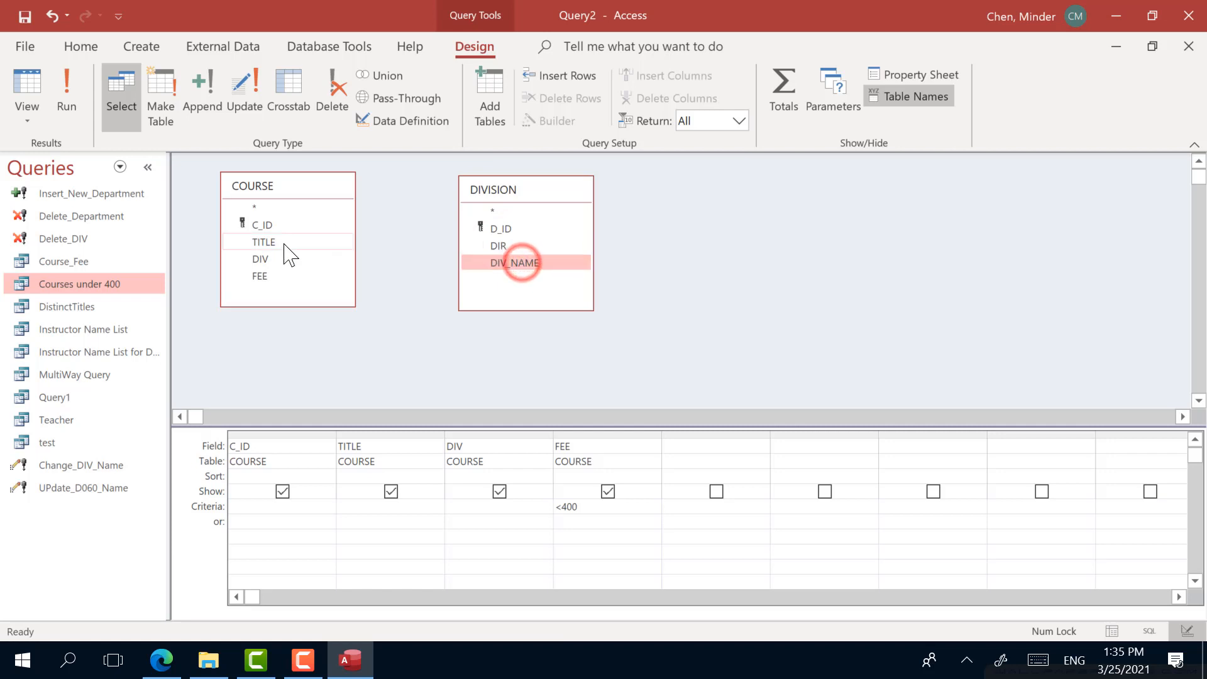
click(270, 259)
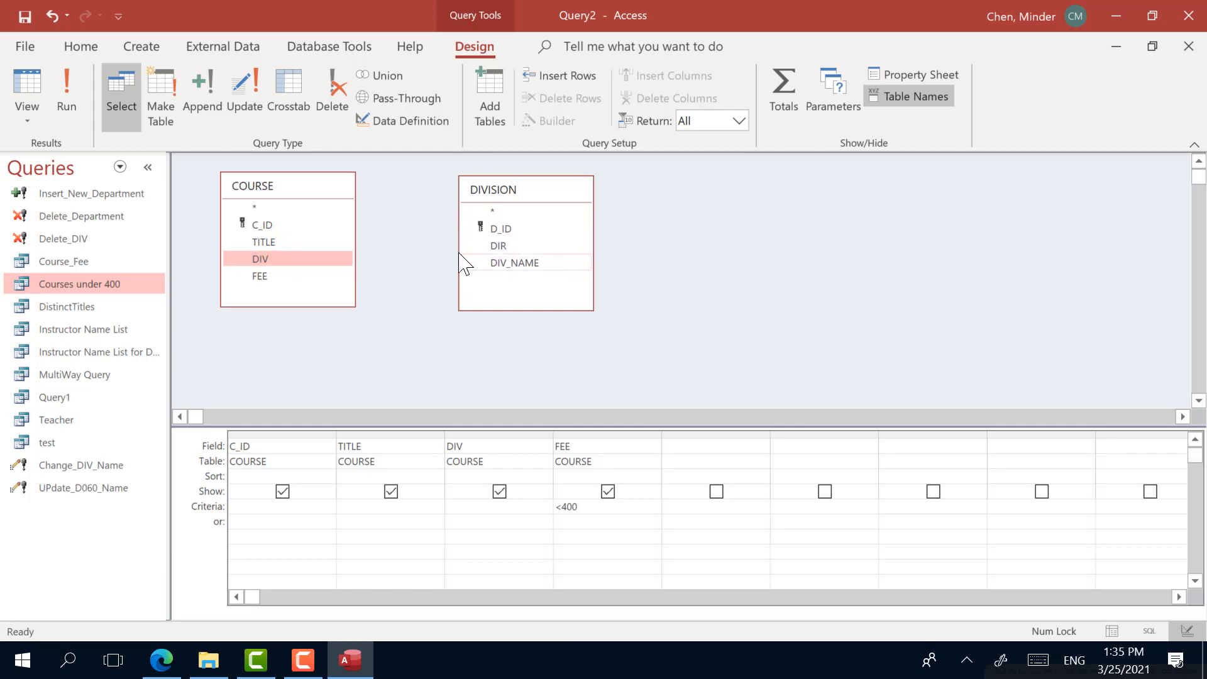
- Join COURSE to DIVISION by linking DIV to D_ID, accepting the join option that only includes rows with equal joined fields
drag(337, 263, 498, 229)
click(415, 240)
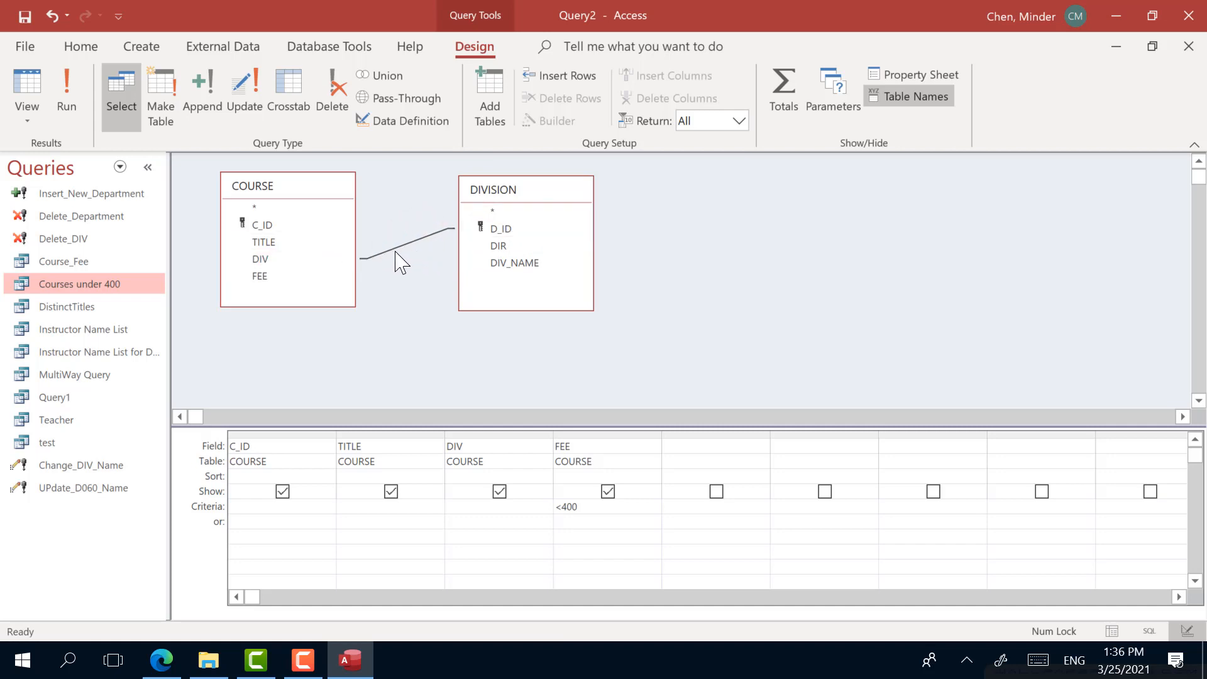
click(495, 229)
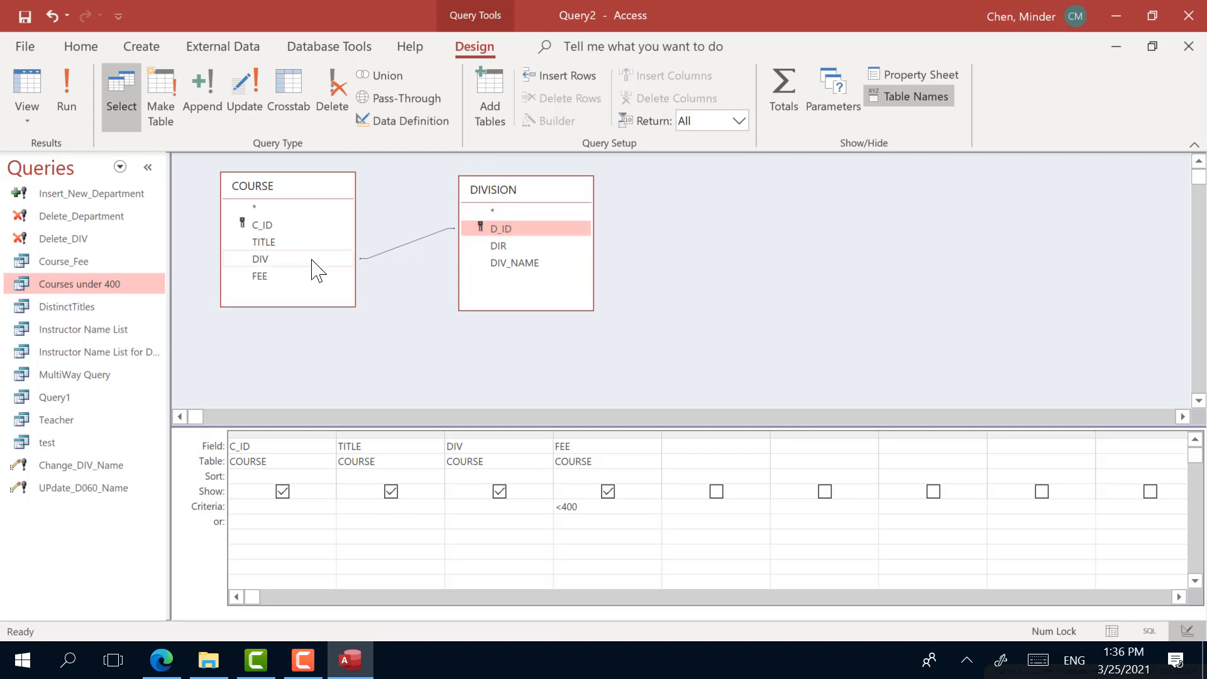
click(279, 260)
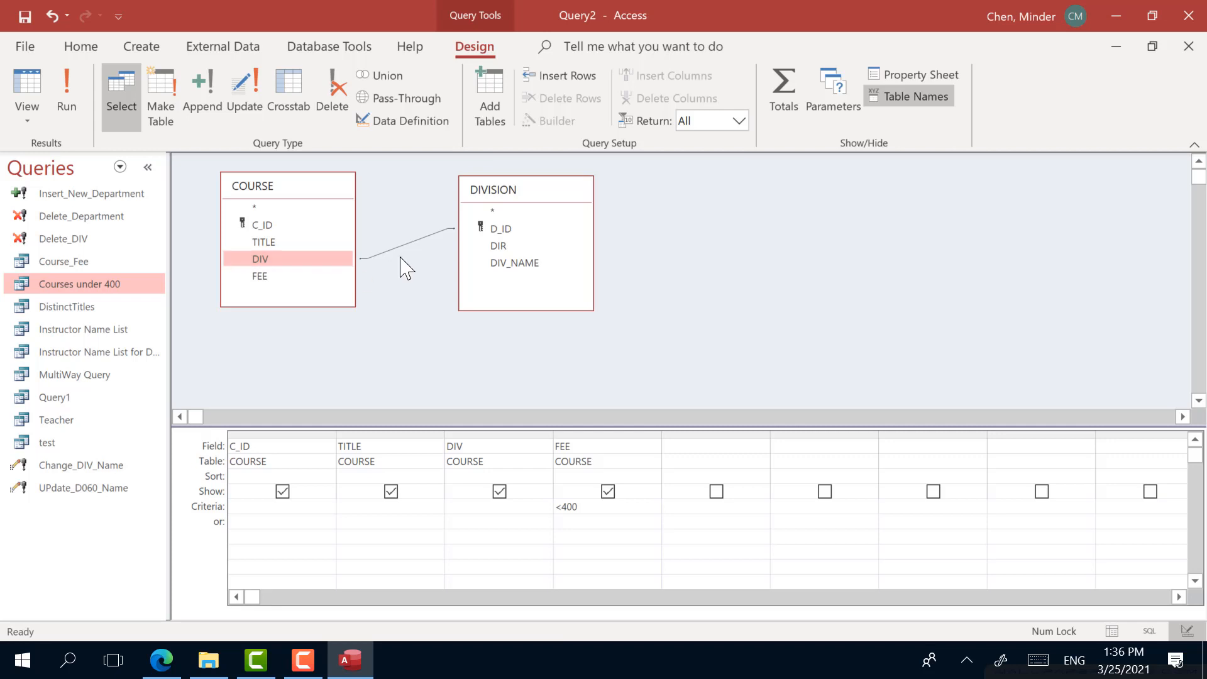
click(408, 243)
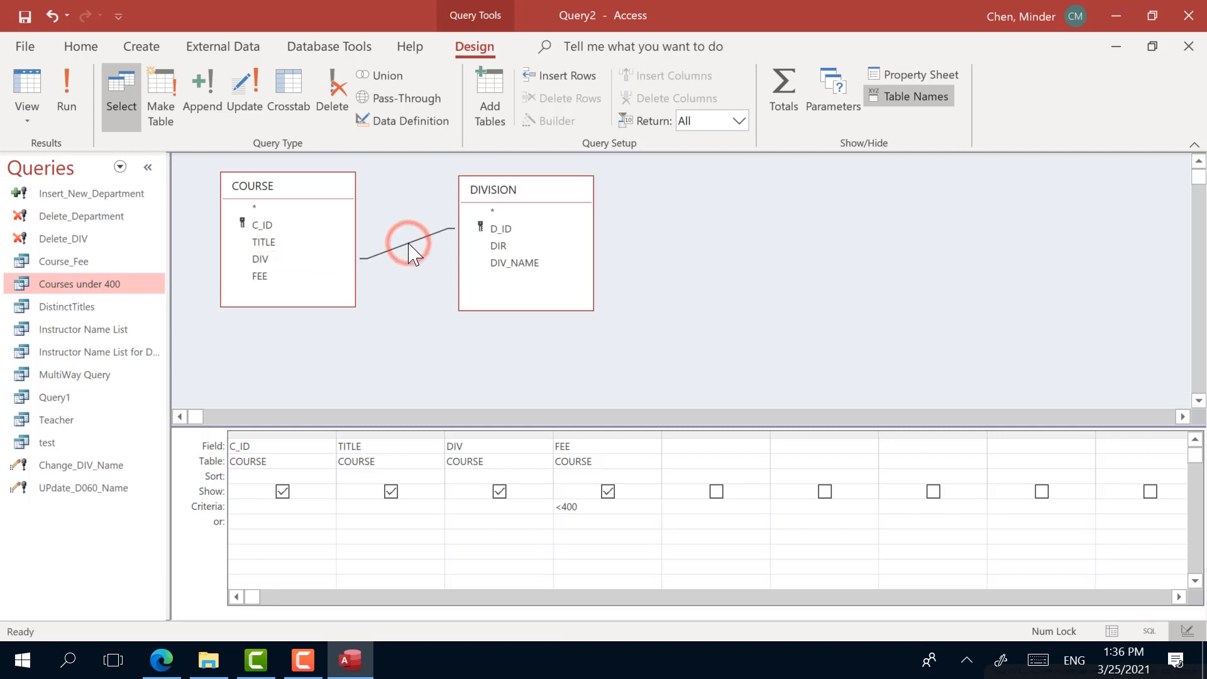
click(409, 243)
drag(341, 258, 497, 231)
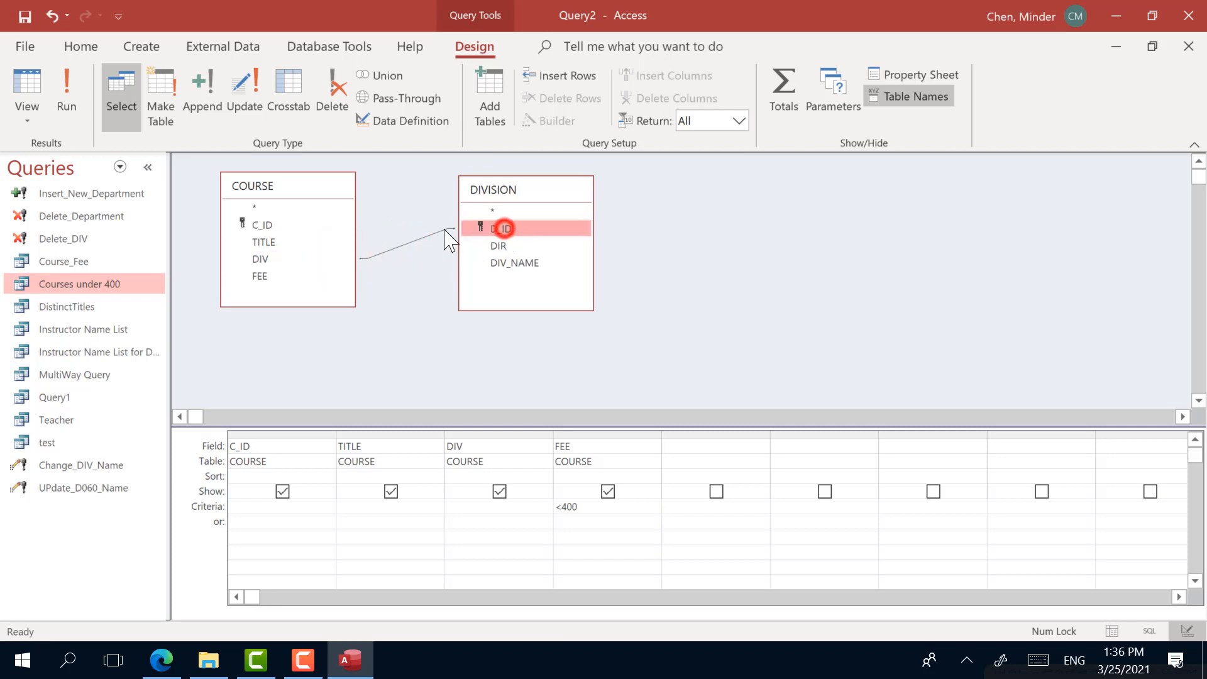
double_click(415, 246)
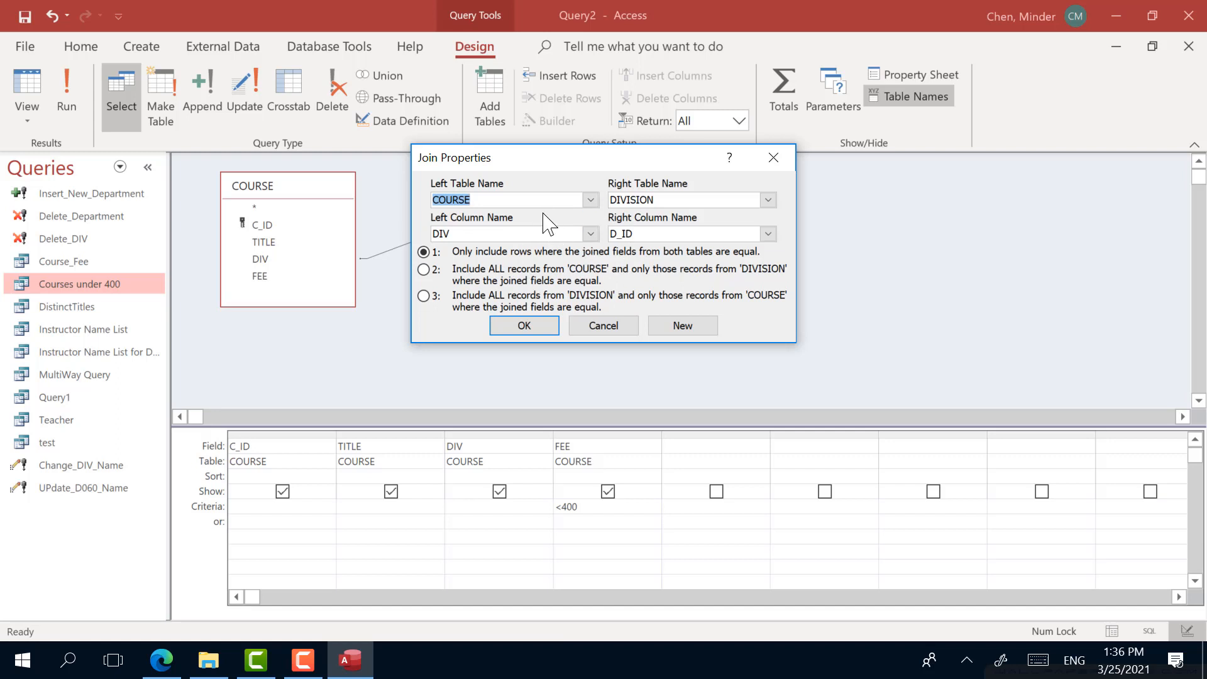
click(543, 326)
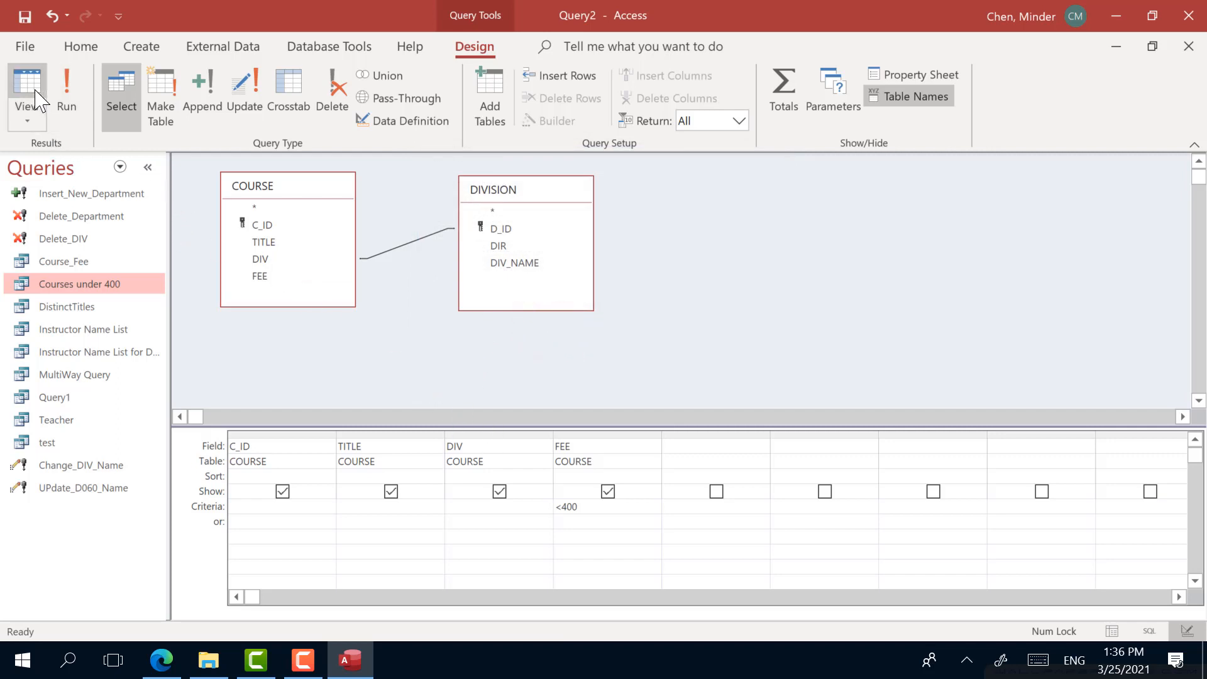
- Add DIV_NAME from DIVISION to the query grid and move the FEE column after it
click(505, 265)
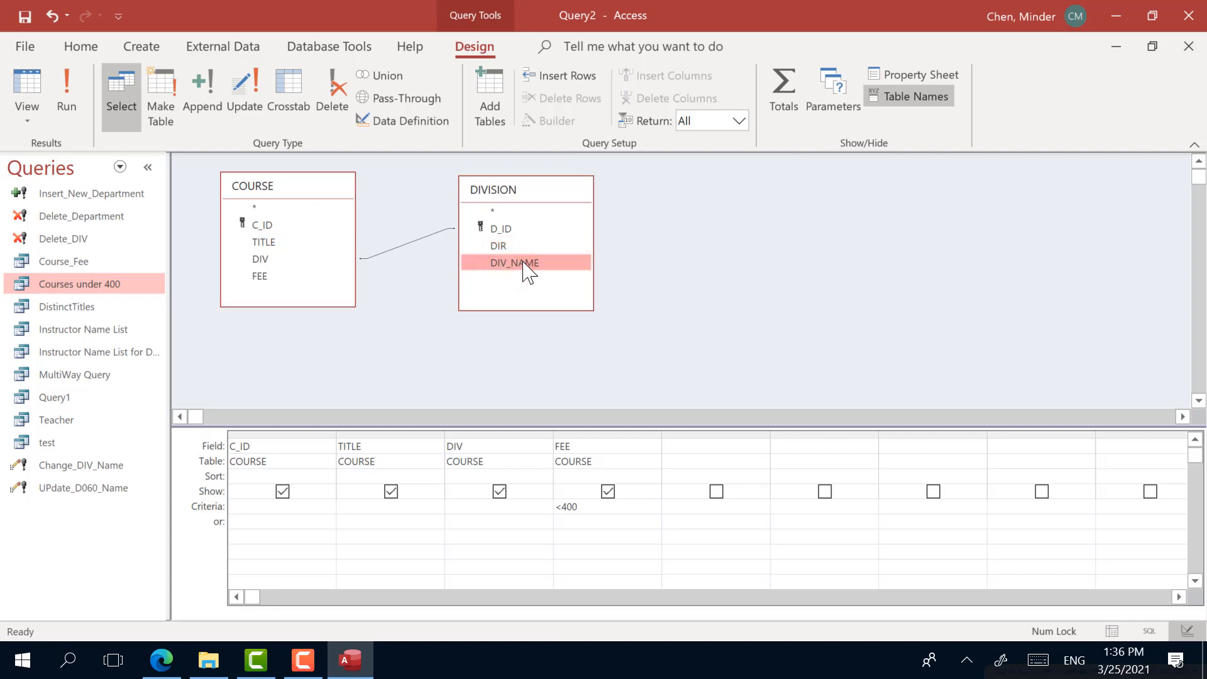
drag(523, 263, 700, 449)
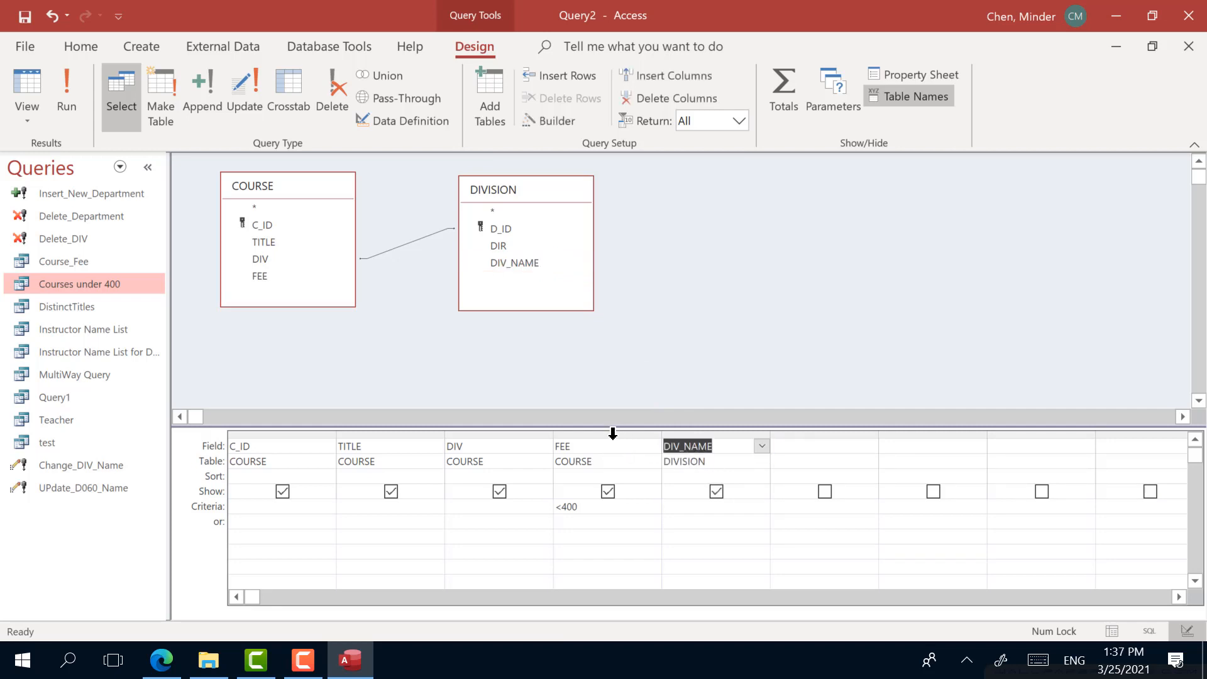
drag(613, 433, 779, 449)
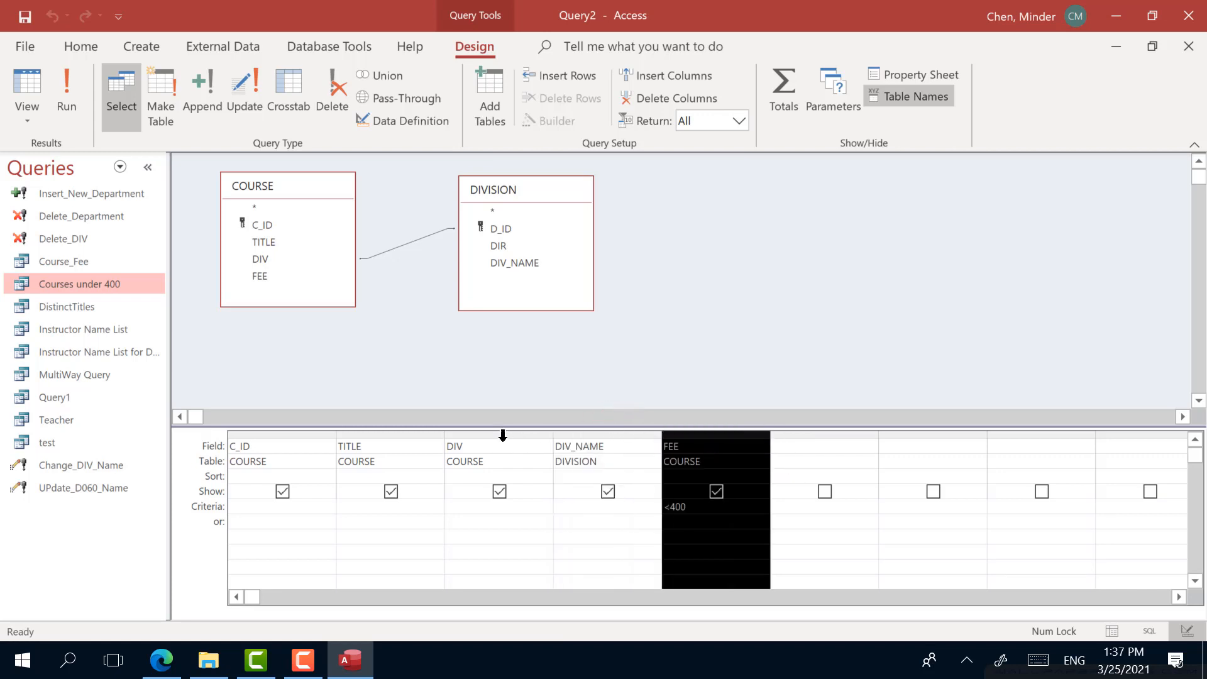
drag(505, 432, 571, 433)
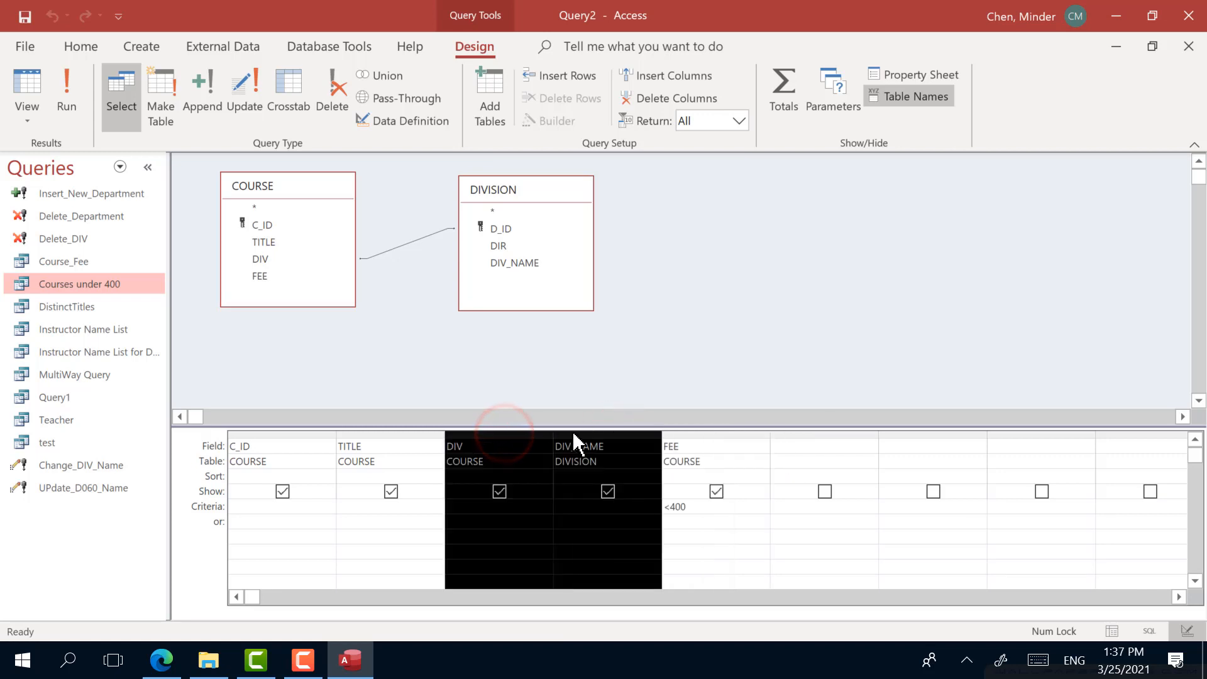
- Display the query in Datasheet view and save it as "Course List under 400"
click(27, 85)
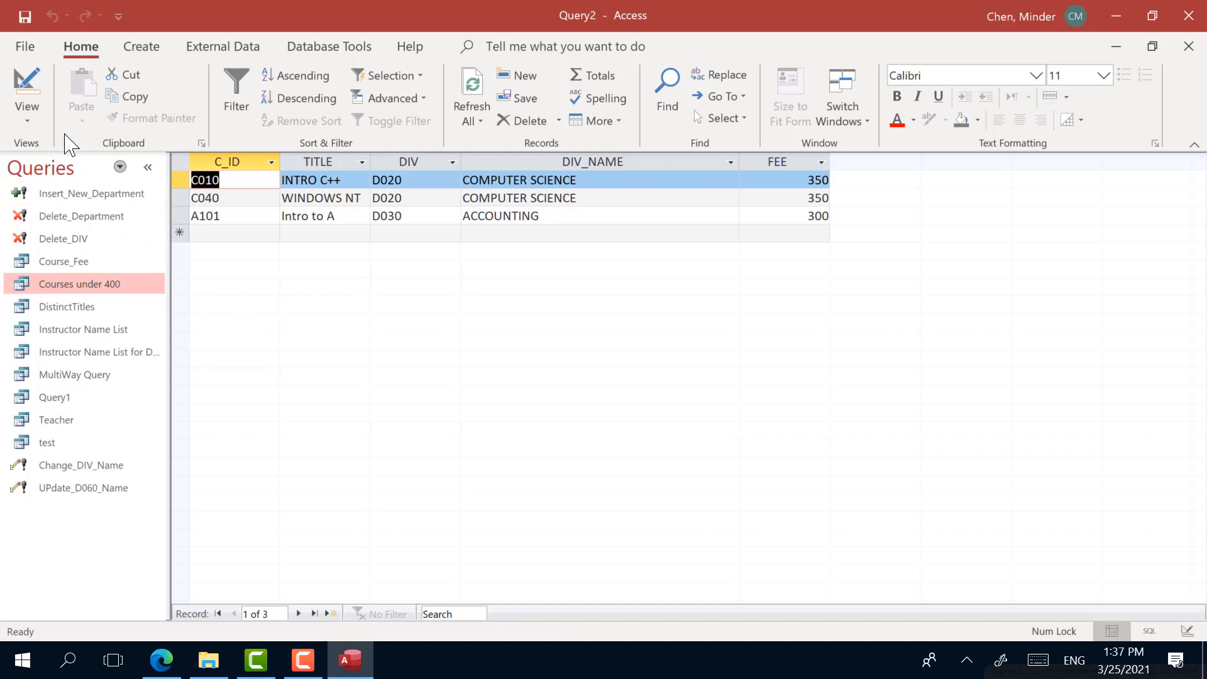
click(26, 19)
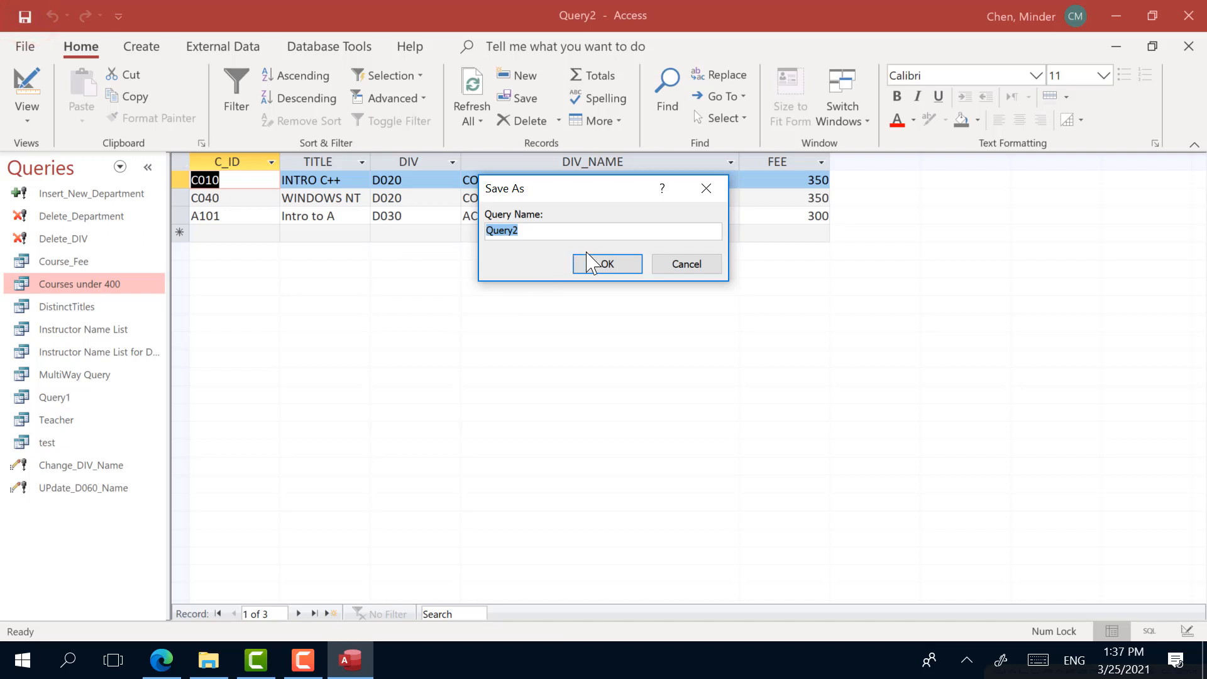
text(Course List under 400)
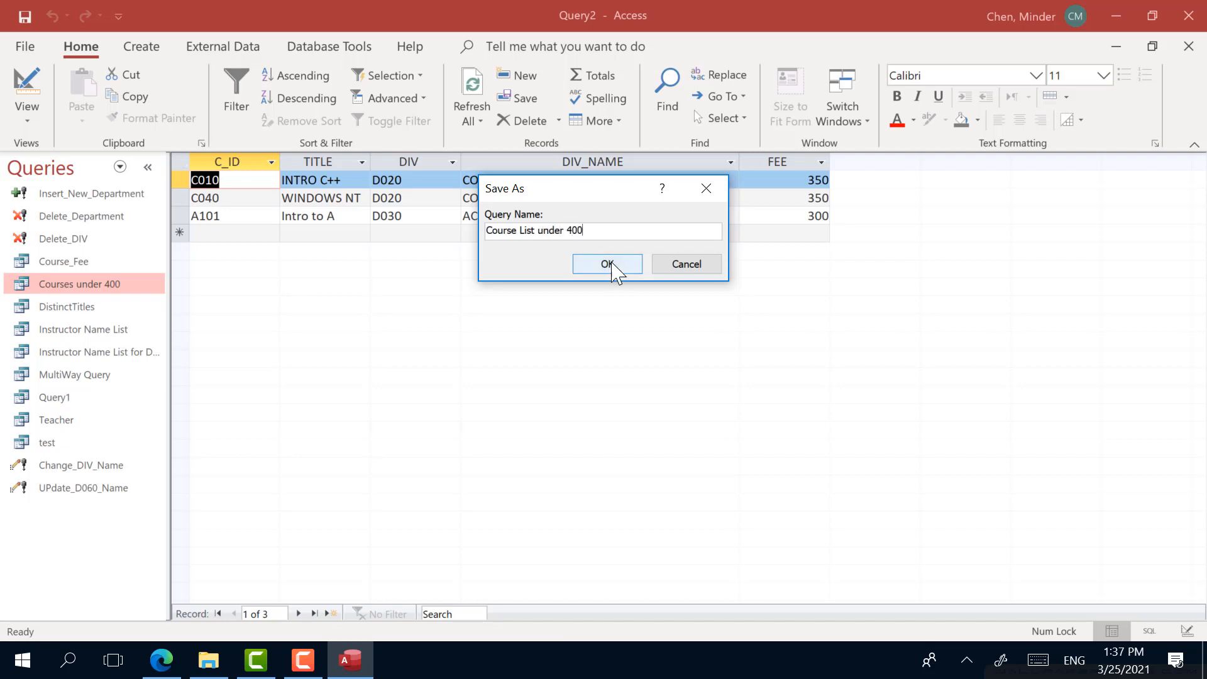
click(614, 265)
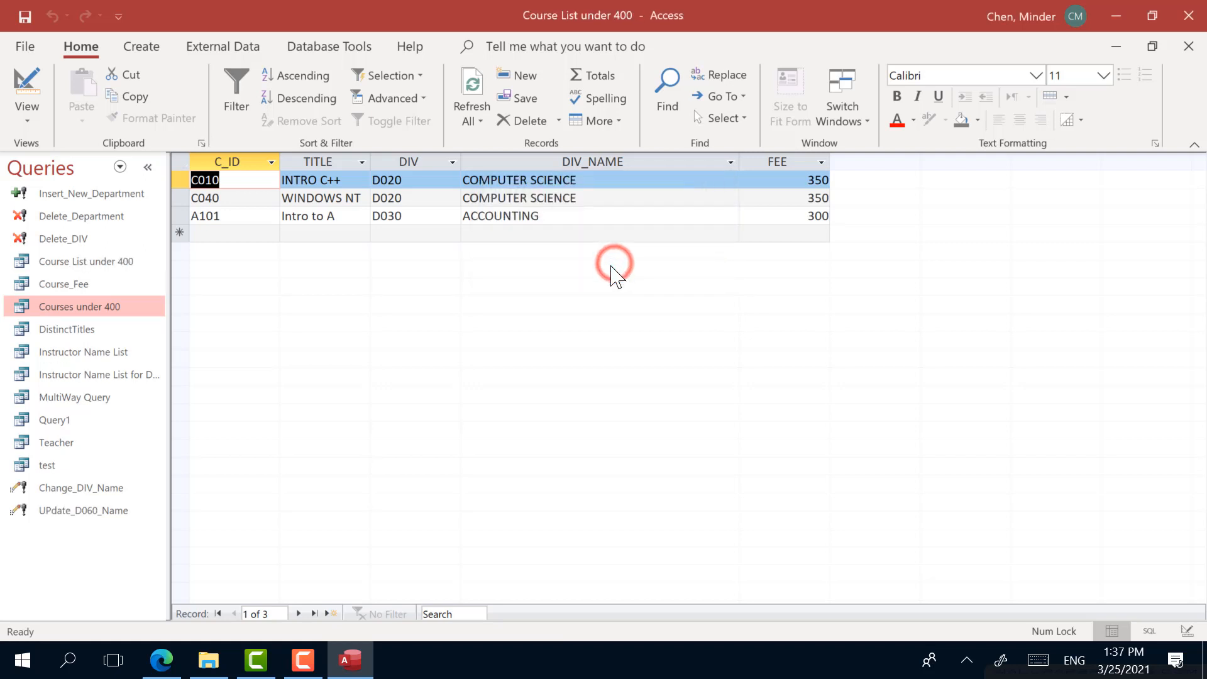
- Close the query and reopen the saved Course List under 400 query to view its records
click(124, 261)
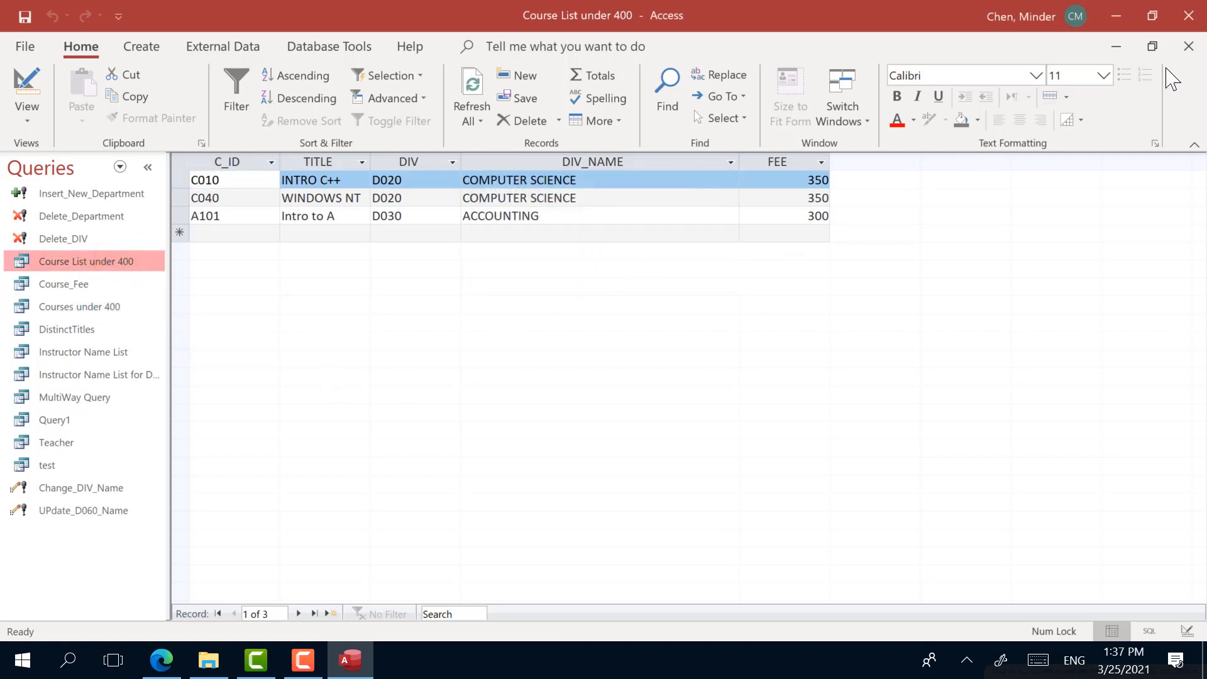
click(1190, 46)
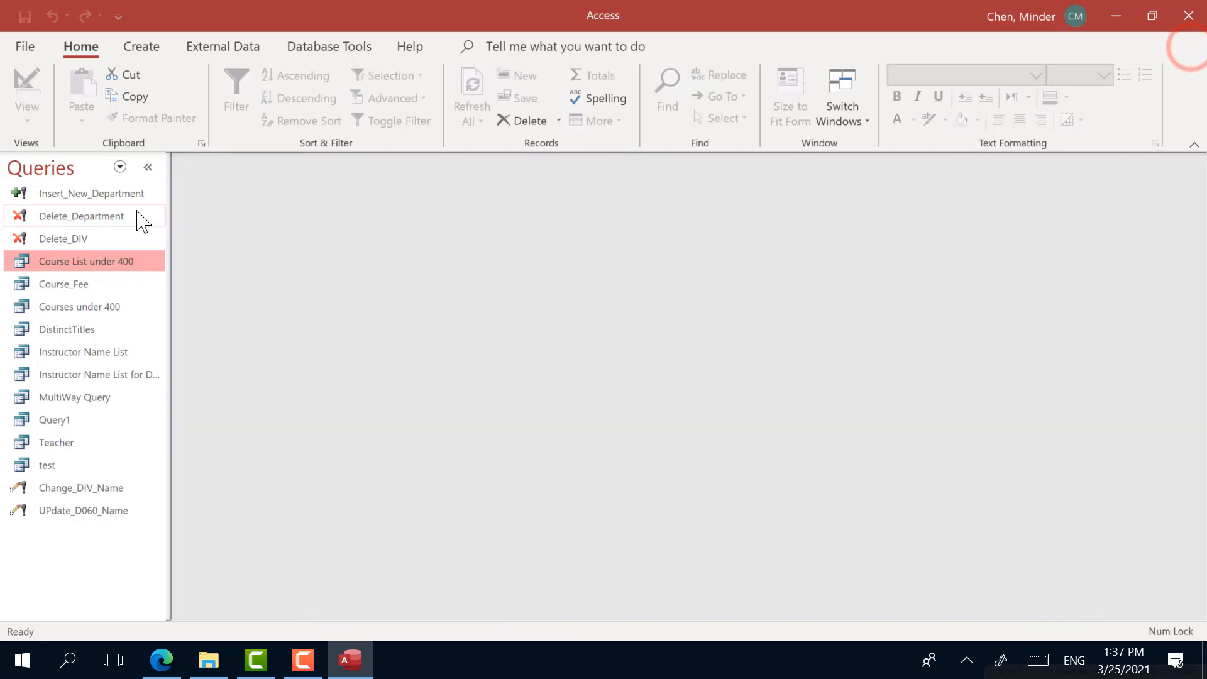
double_click(114, 264)
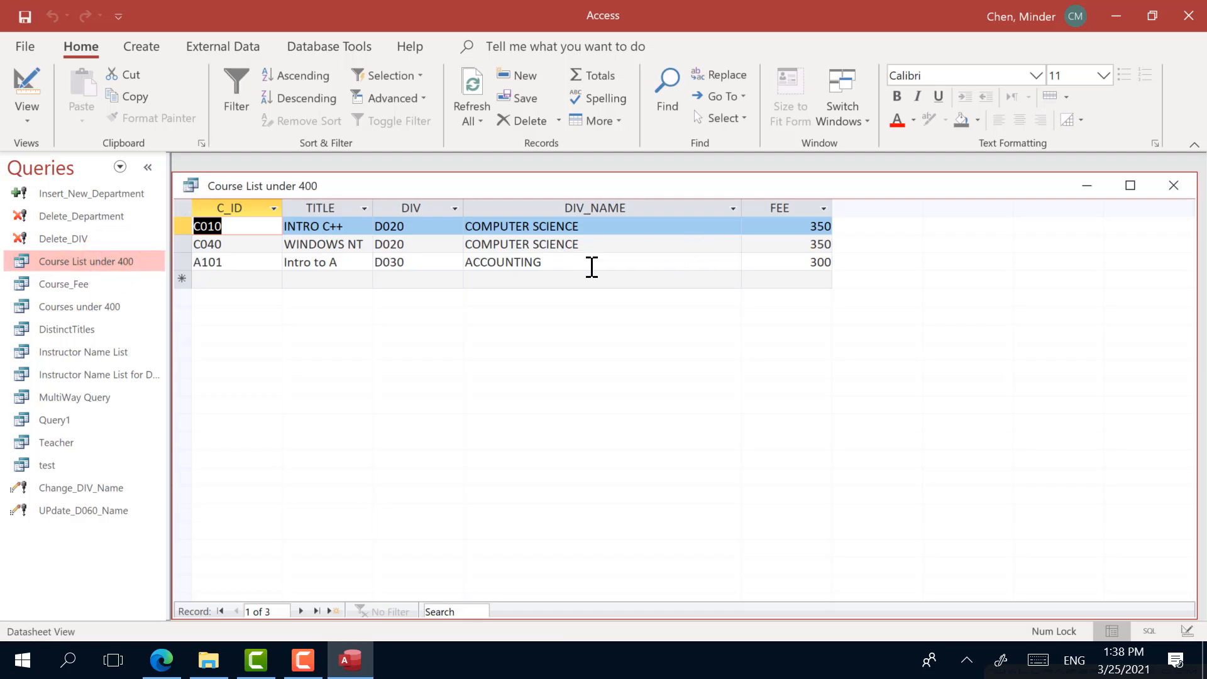
- Review the query's joined-table design and examine its full SQL statement in SQL view
click(29, 85)
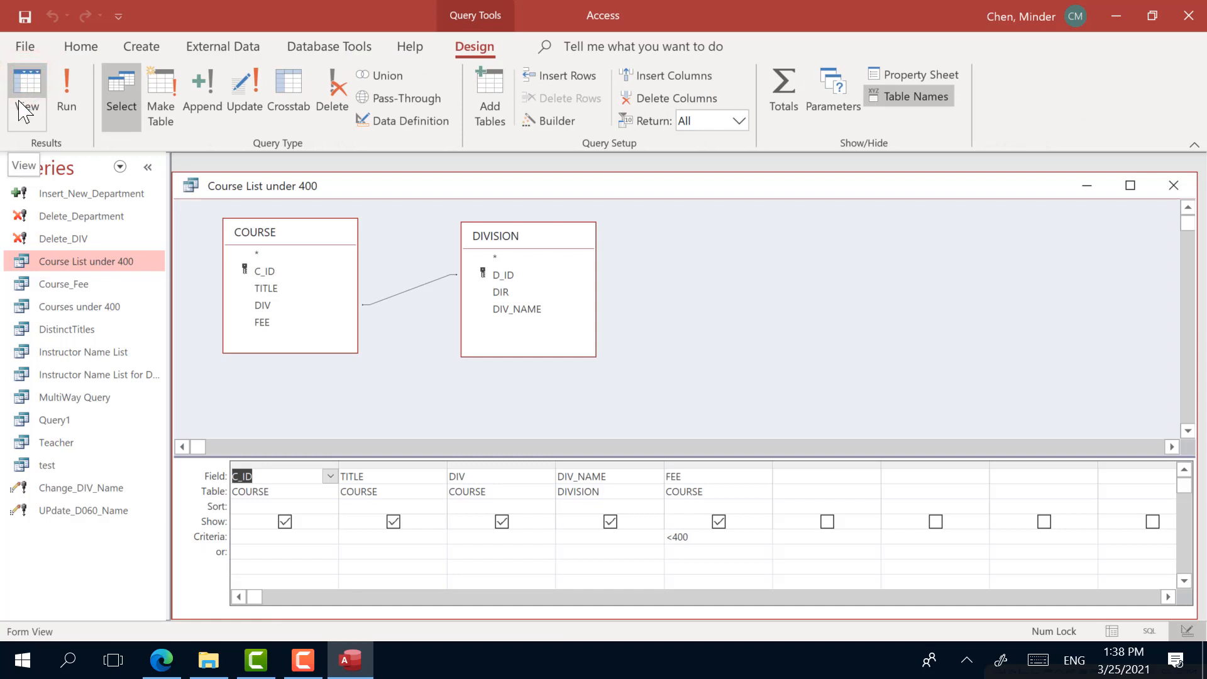
click(26, 121)
click(68, 207)
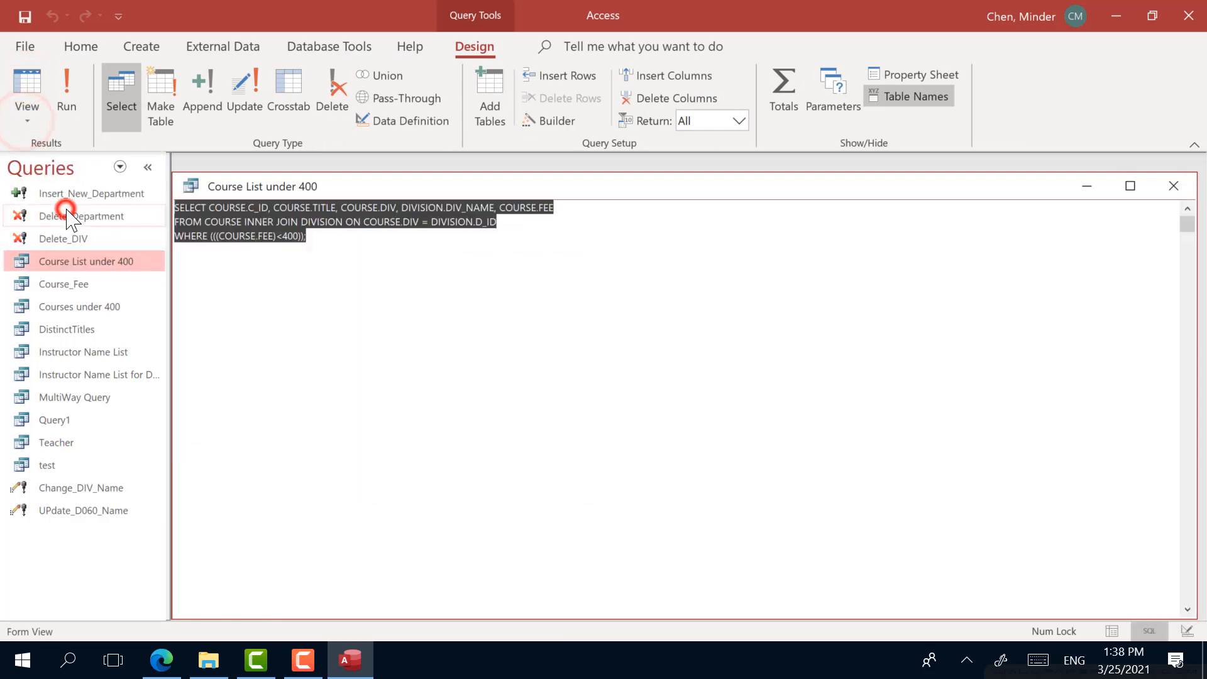
click(380, 250)
drag(409, 248, 169, 187)
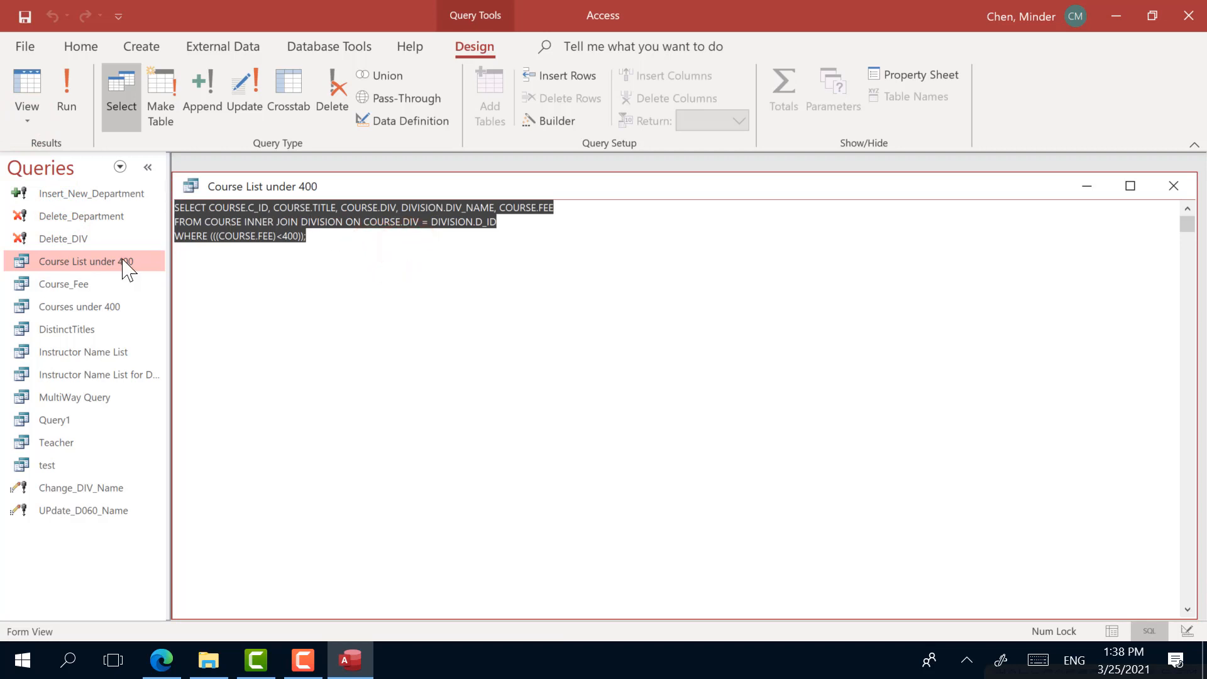
click(27, 124)
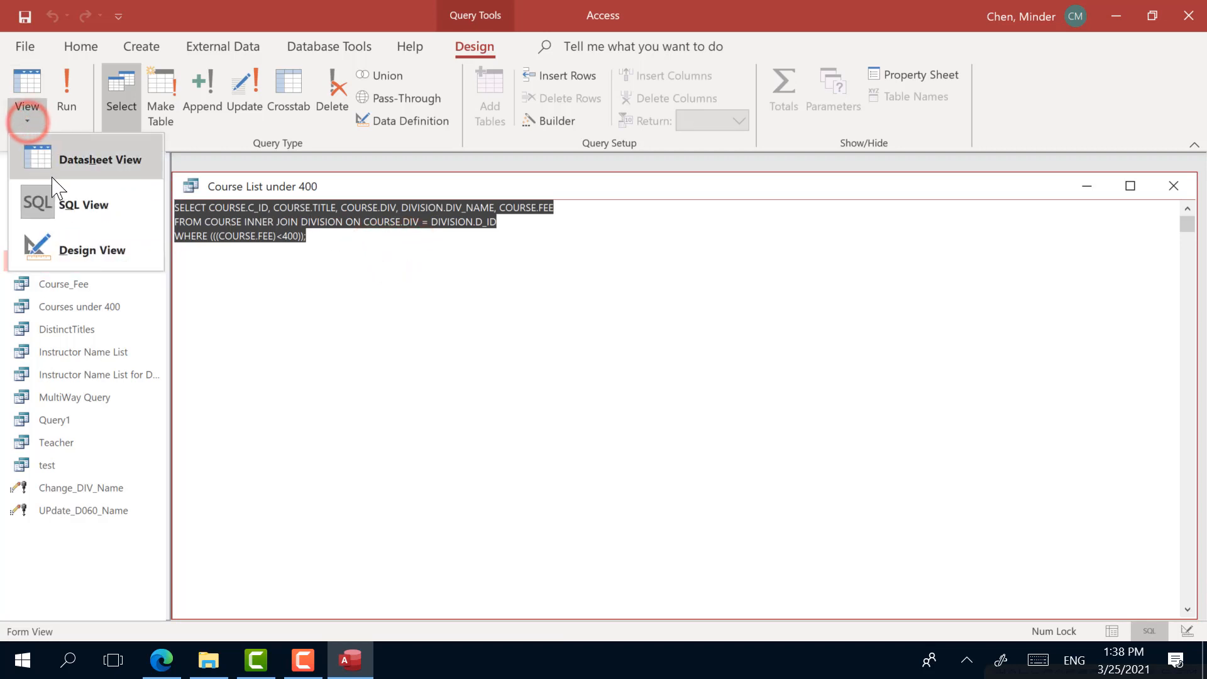
click(556, 300)
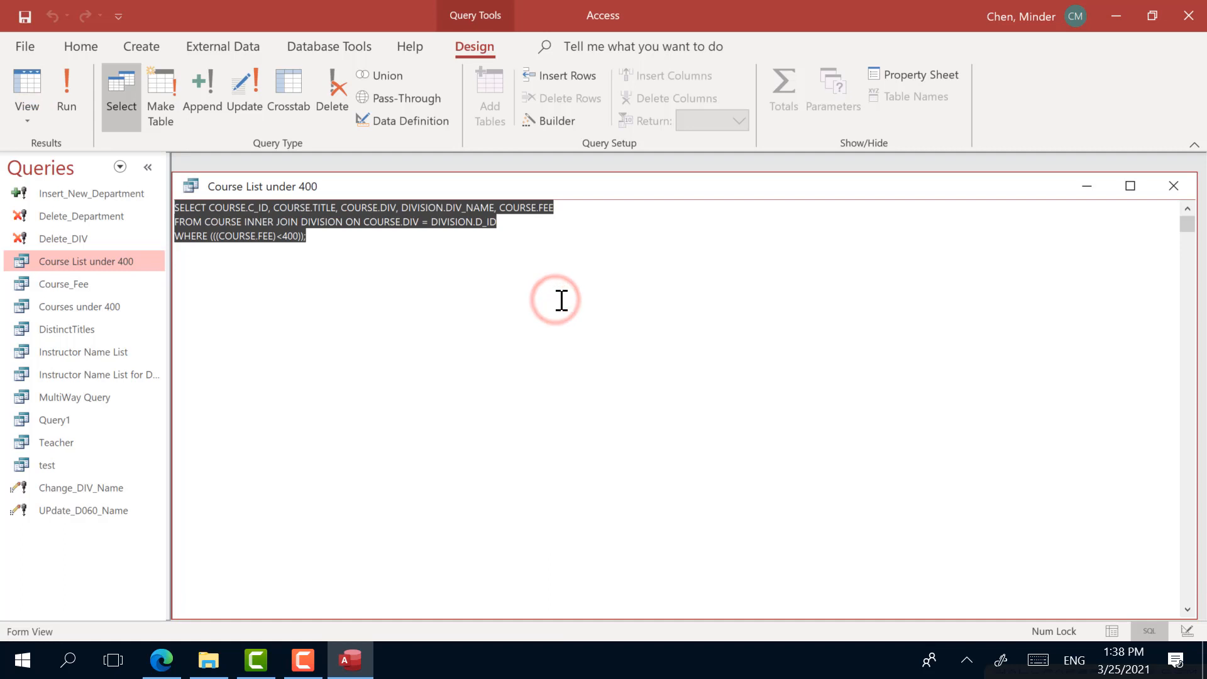
- Close the Course List under 400 query and open the database's Relationships window
click(1175, 195)
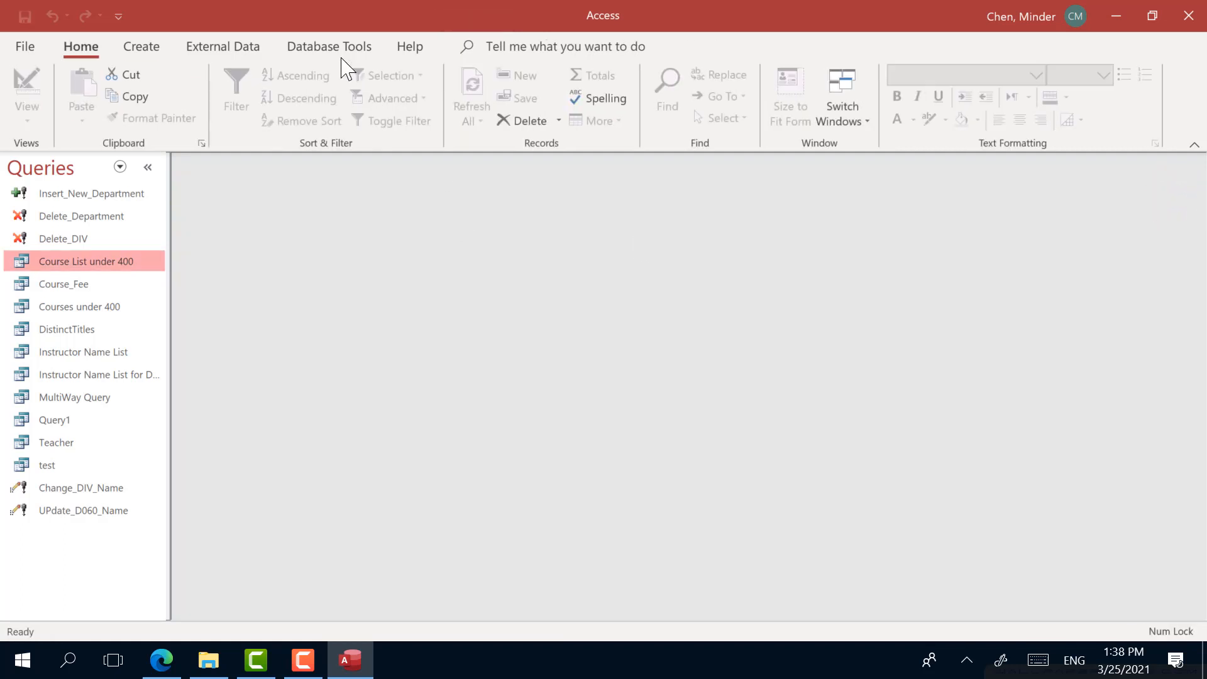
click(344, 58)
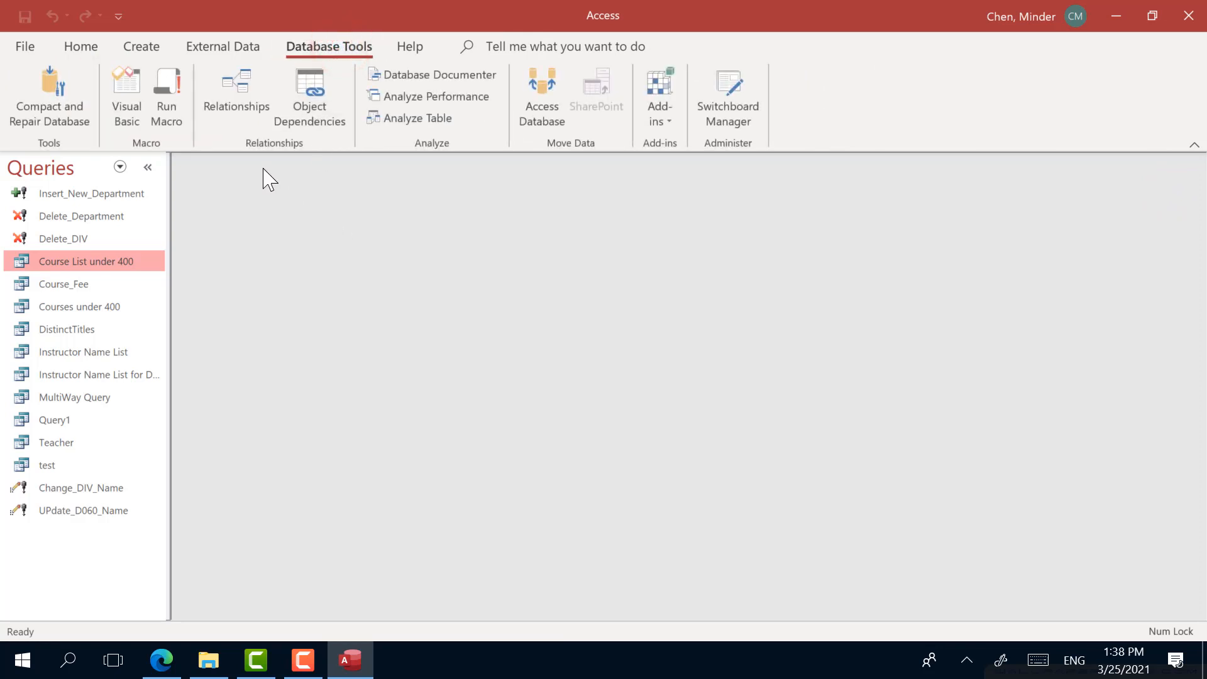
click(239, 101)
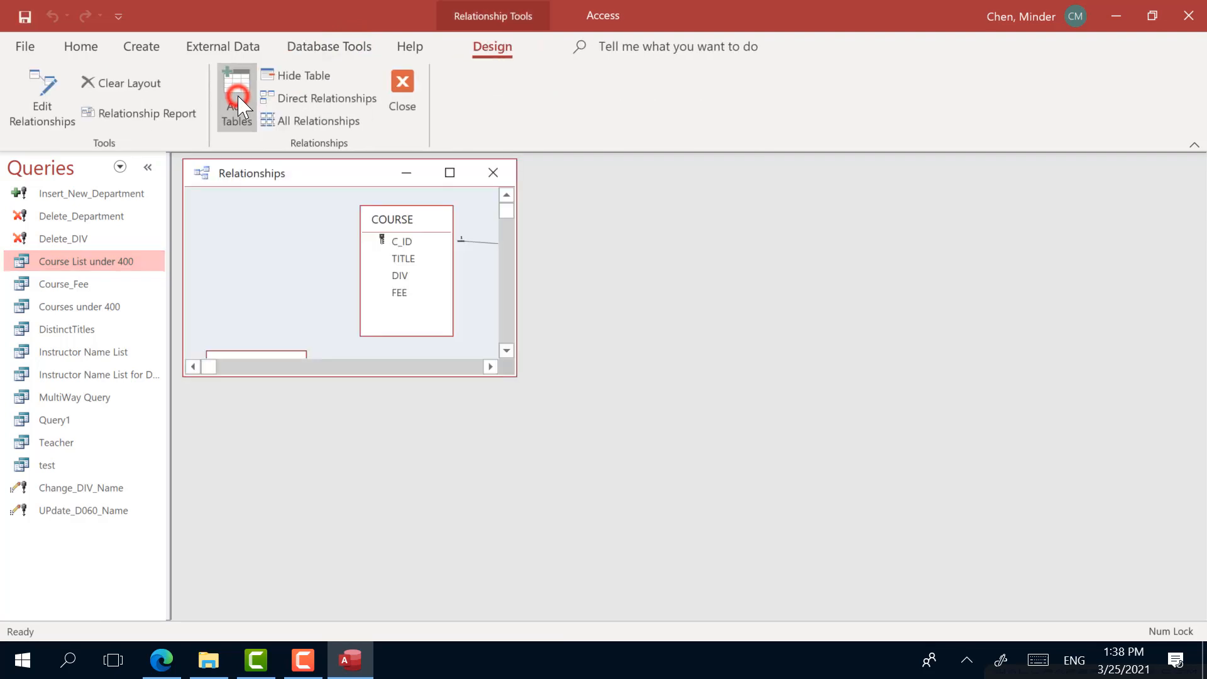
- Maximize the Relationships window and examine the COURSE, DIVISION, INSTRUCTOR, OFFERING, STUDENT and REGISTRATION tables and the links between them
click(449, 173)
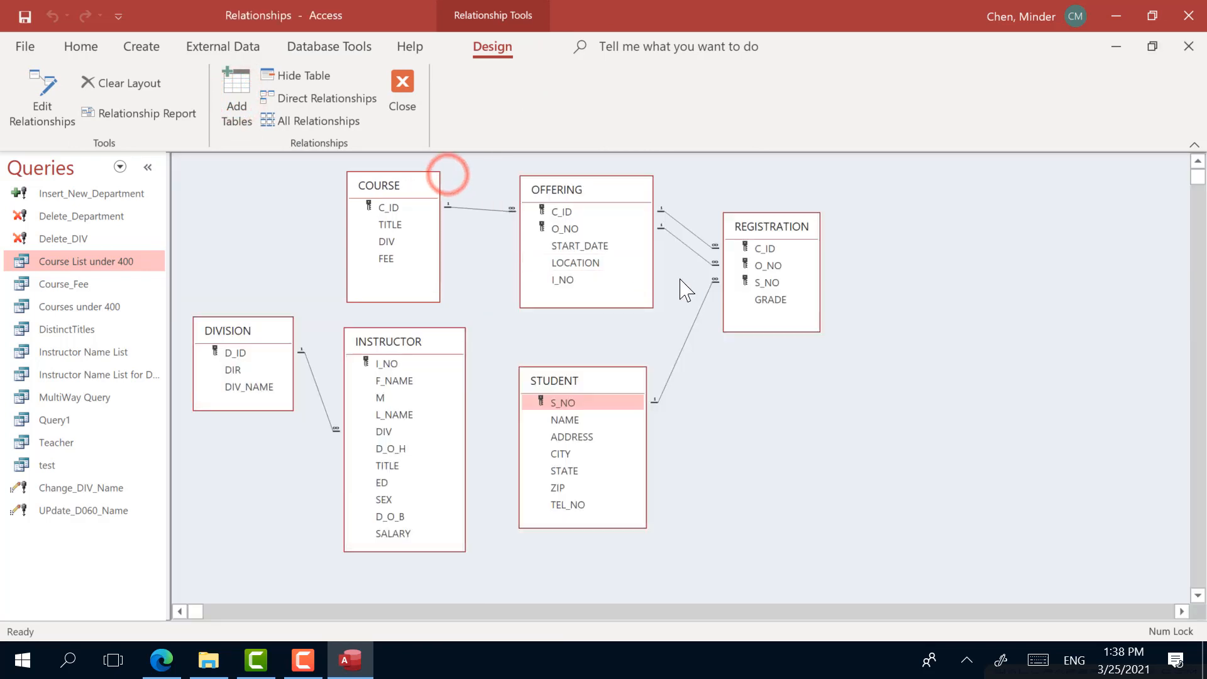
drag(414, 187, 399, 183)
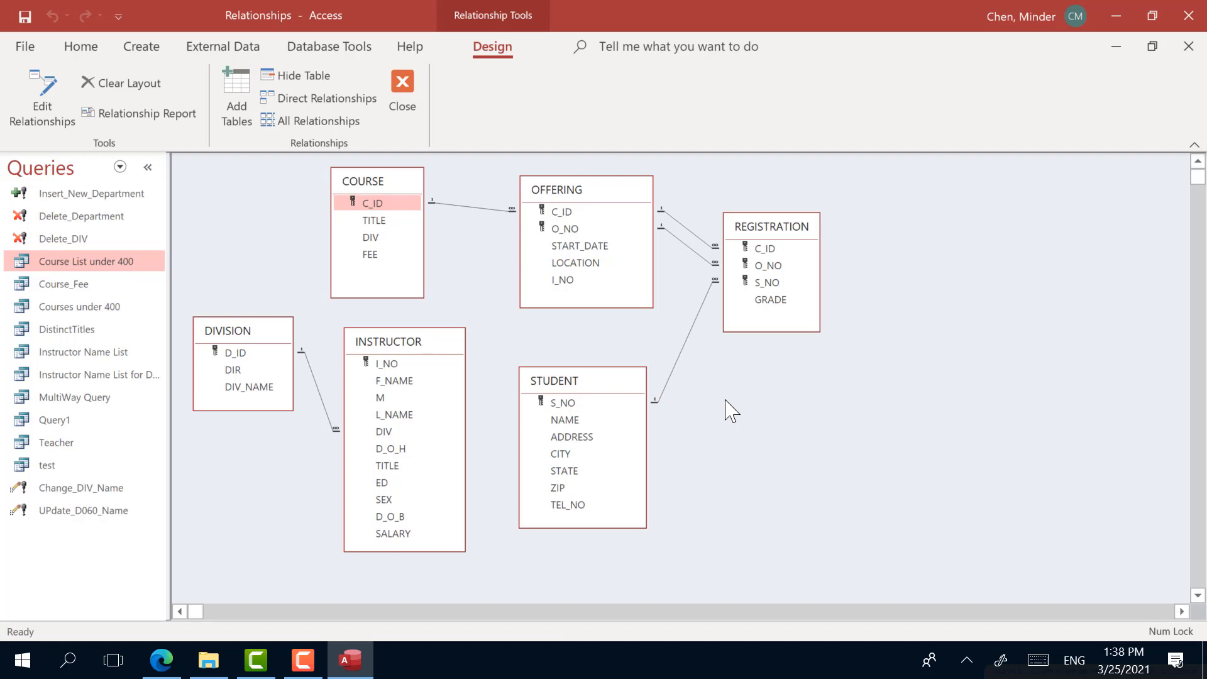
click(265, 343)
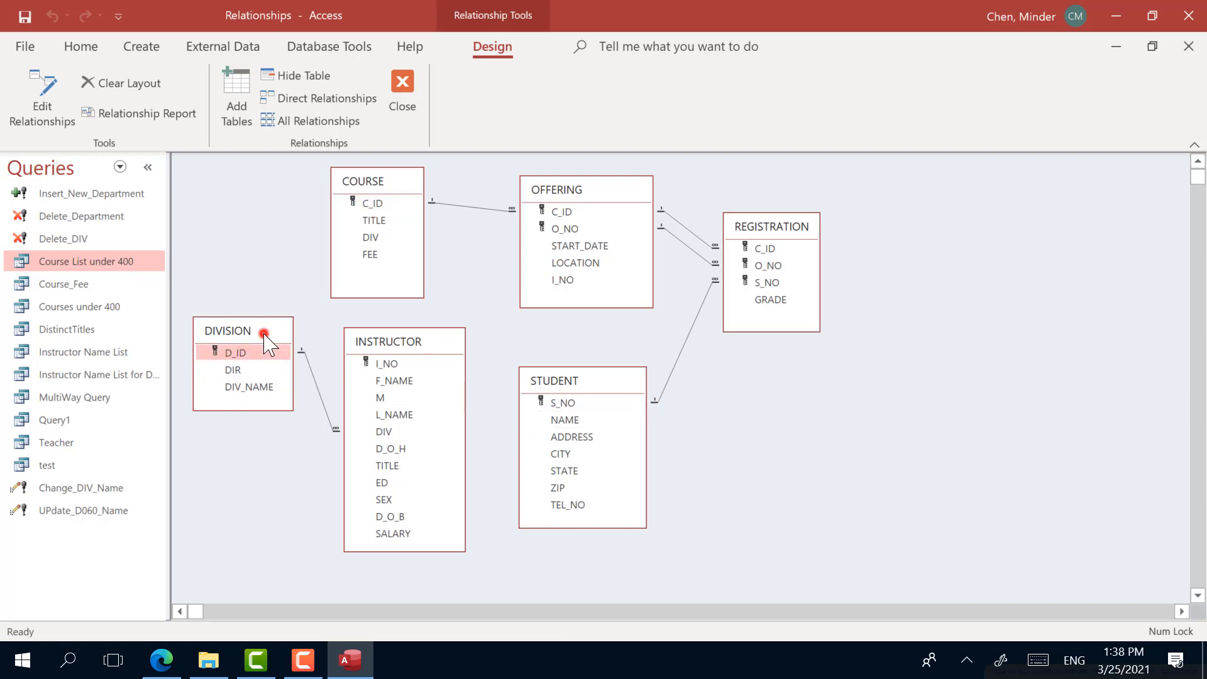
click(416, 345)
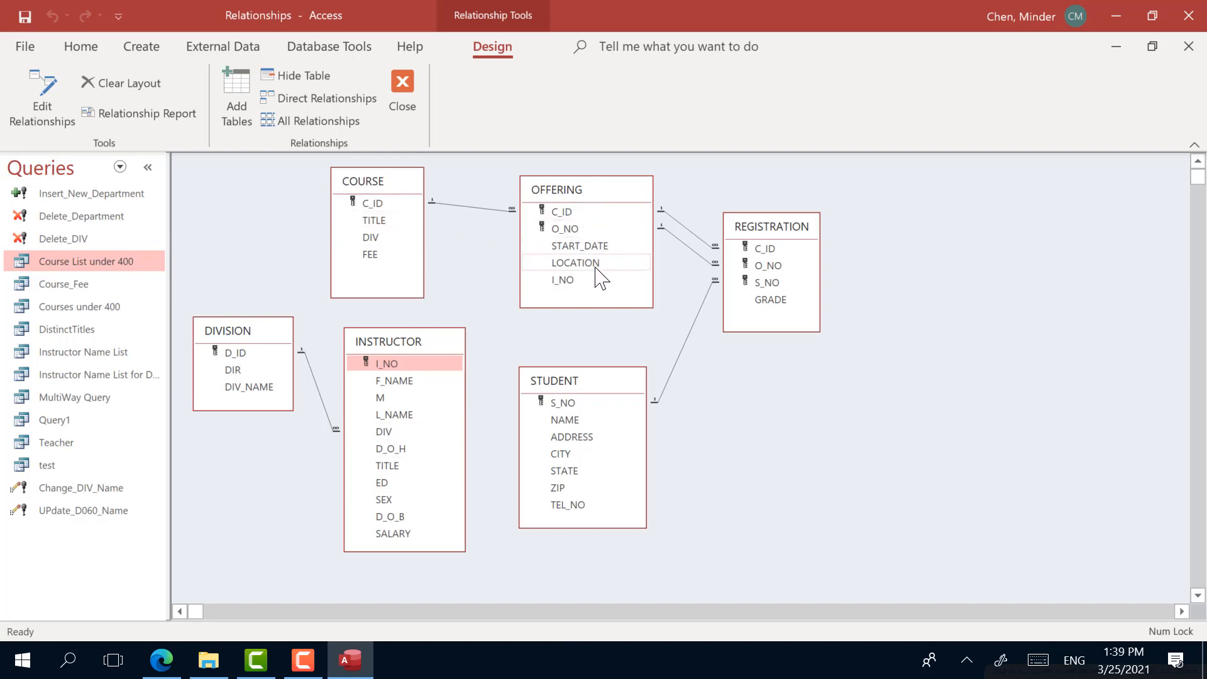
click(595, 207)
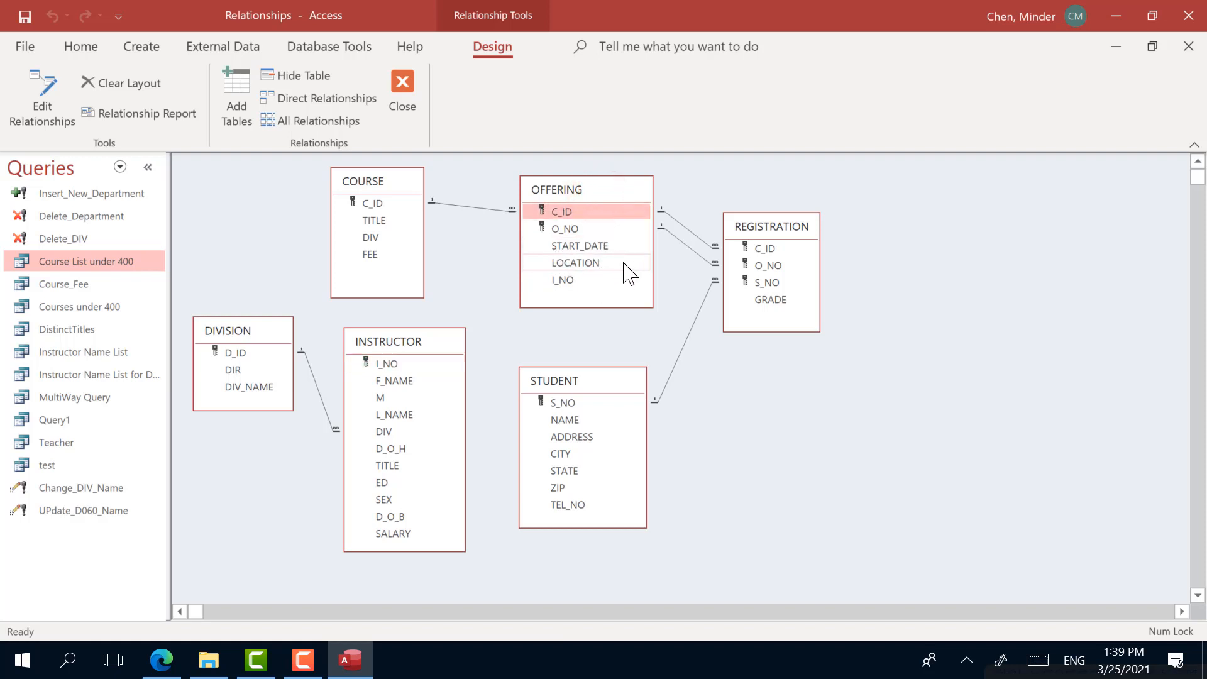
click(604, 396)
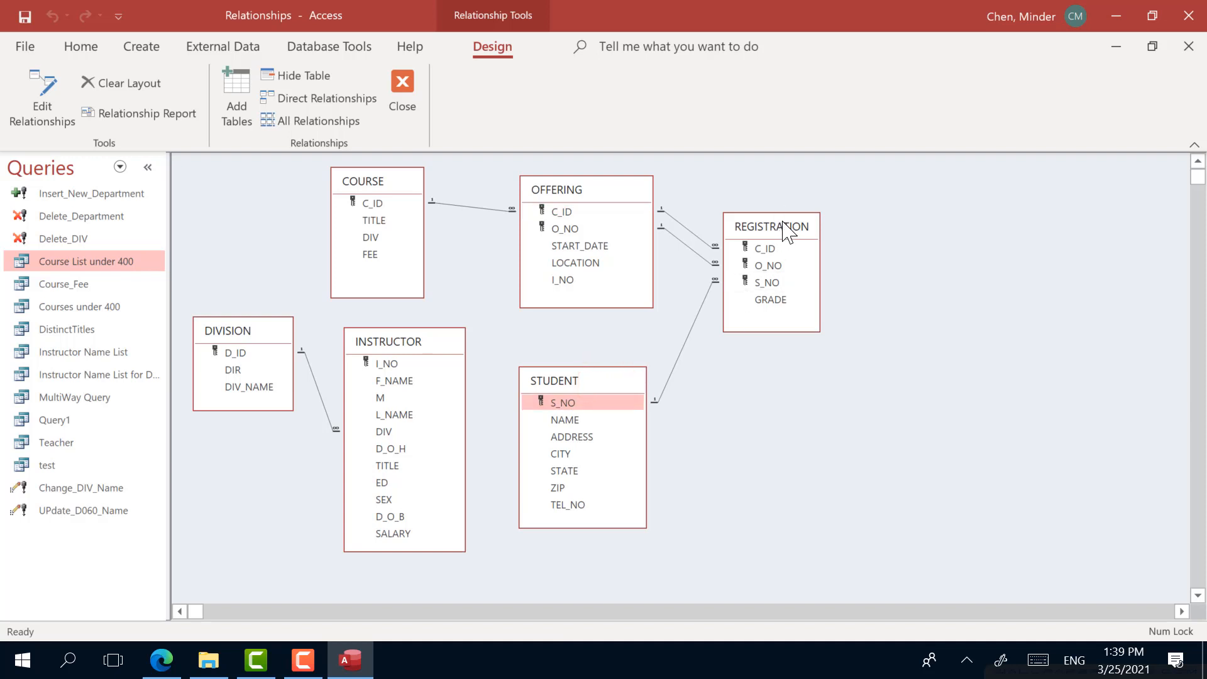
mouse_move(786, 227)
mouse_down()
mouse_move(813, 231)
mouse_move(788, 234)
mouse_up()
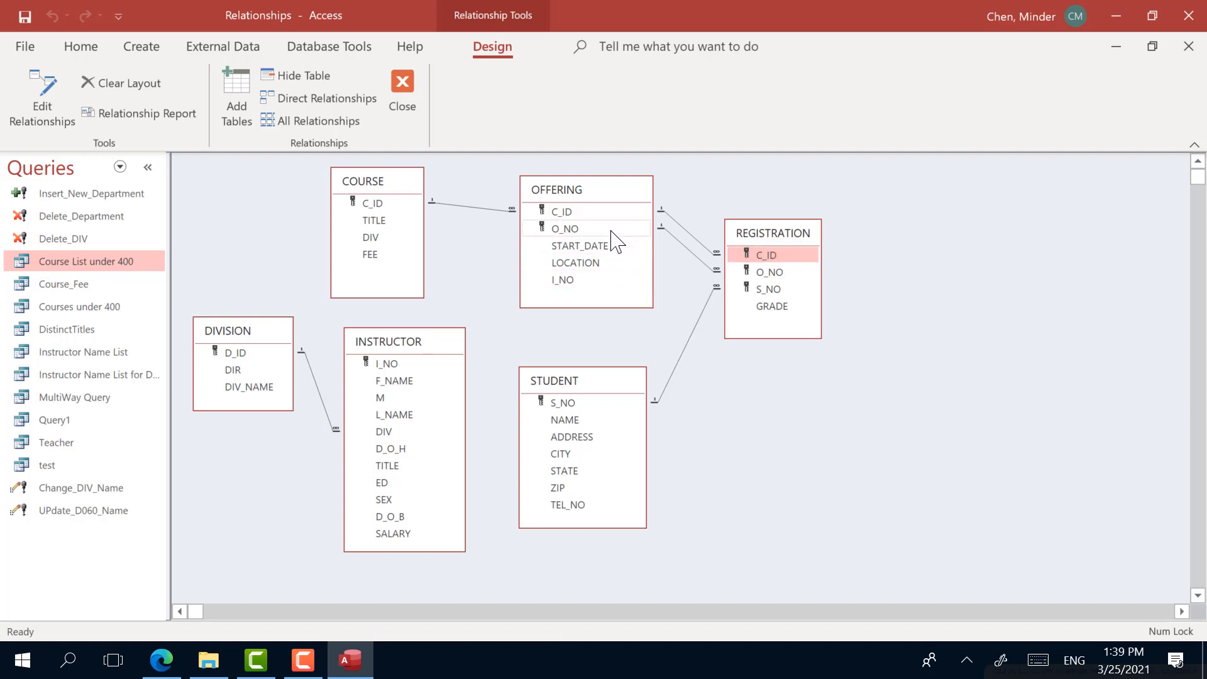
click(795, 307)
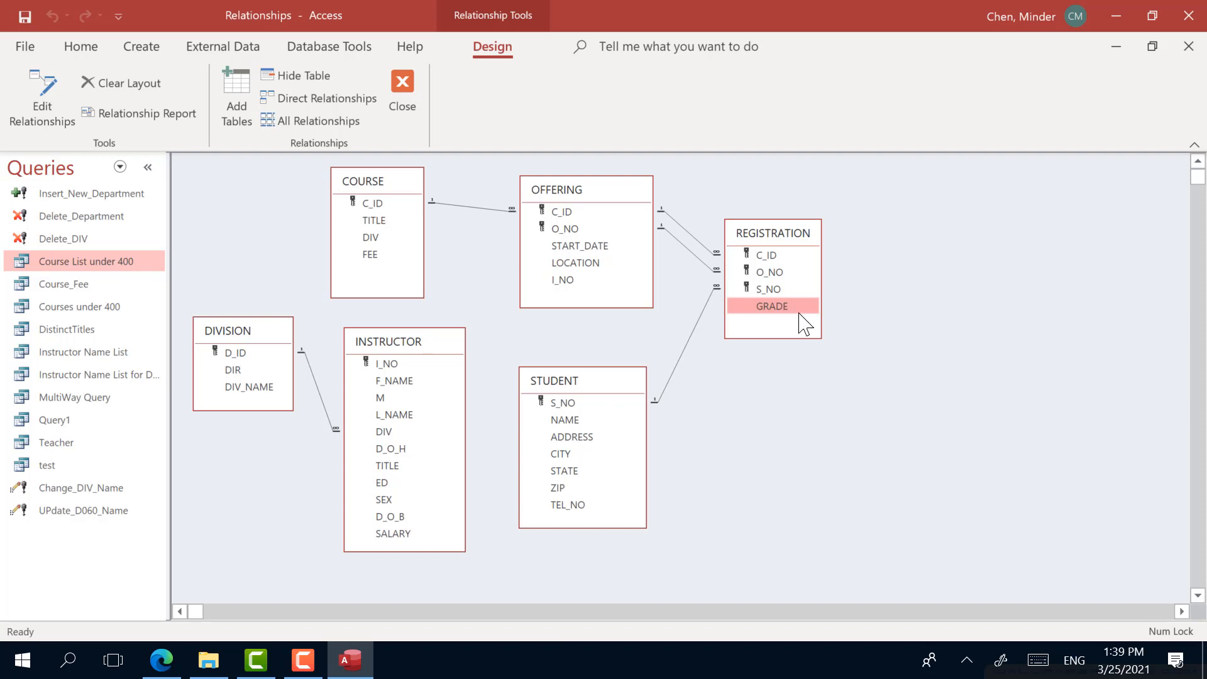
click(696, 327)
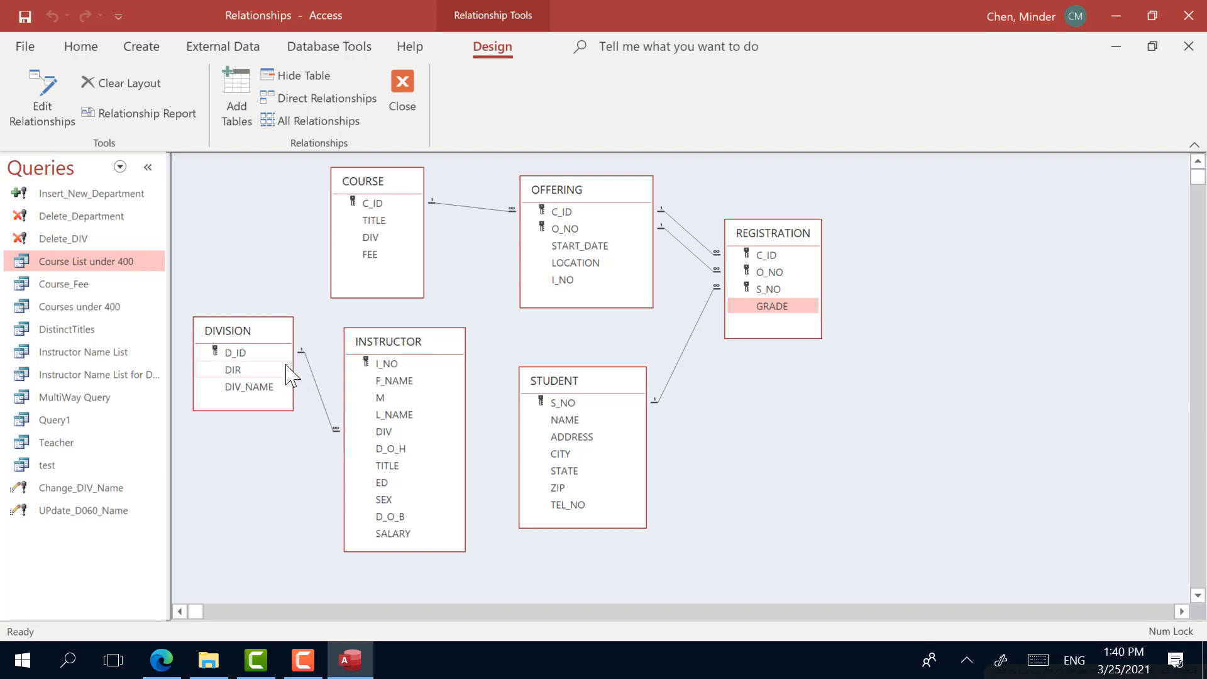
- Rearrange the DIVISION, INSTRUCTOR and COURSE tables slightly in the relationships diagram
drag(252, 335, 248, 349)
drag(414, 343, 426, 351)
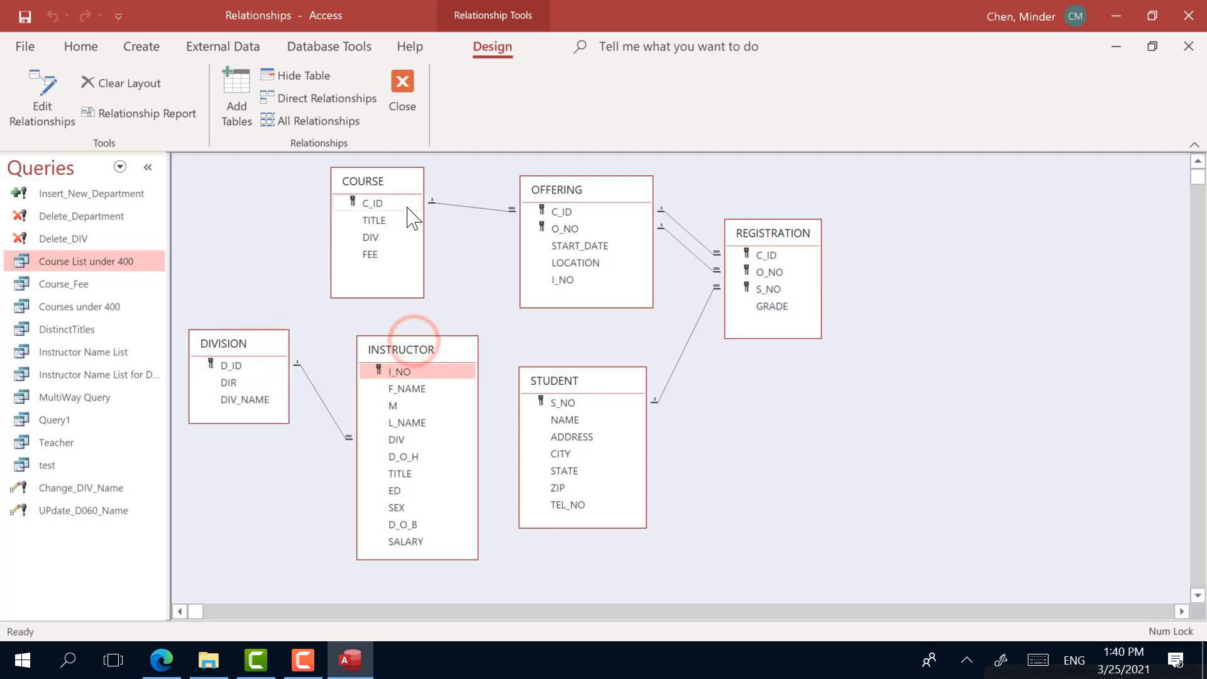
drag(403, 201, 440, 206)
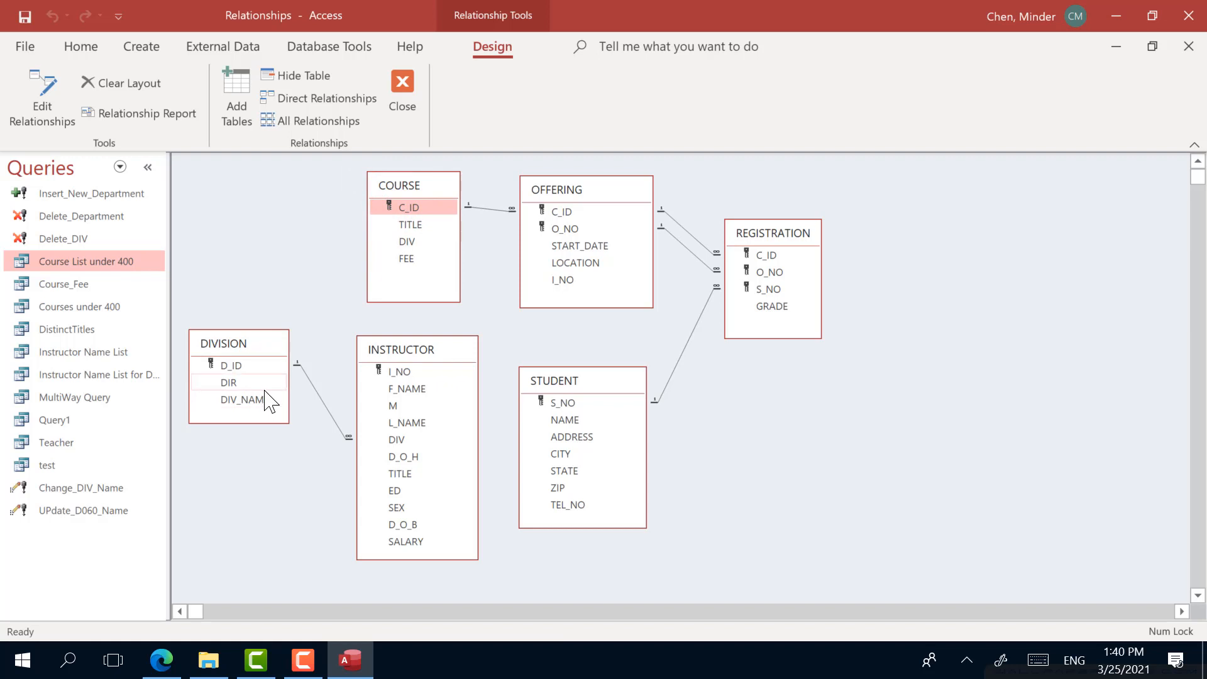
- Create a relationship from D_ID in the DIVISION table to DIV in the COURSE table
click(246, 383)
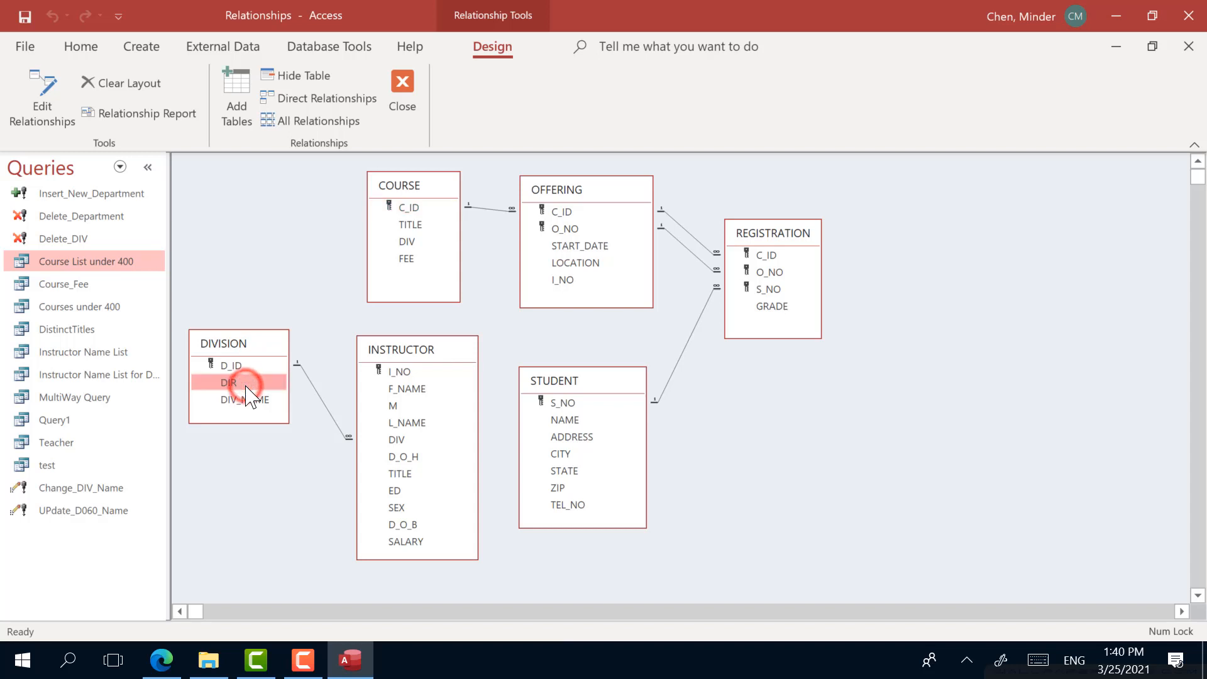
click(243, 366)
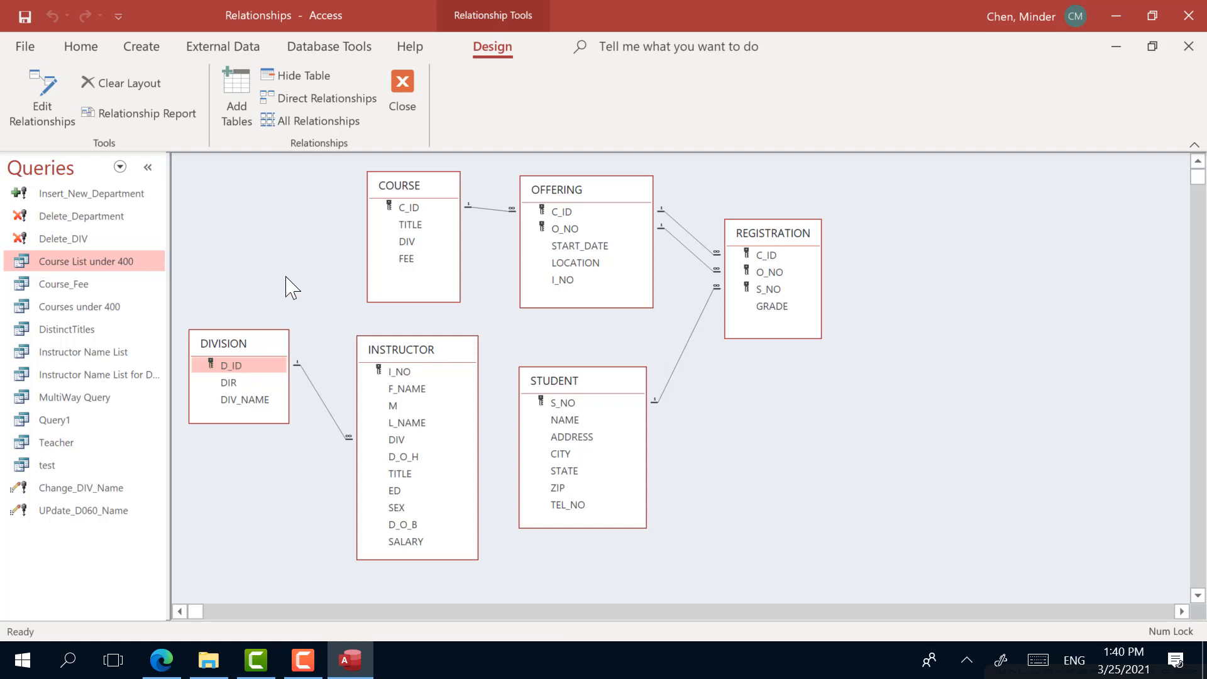
click(416, 242)
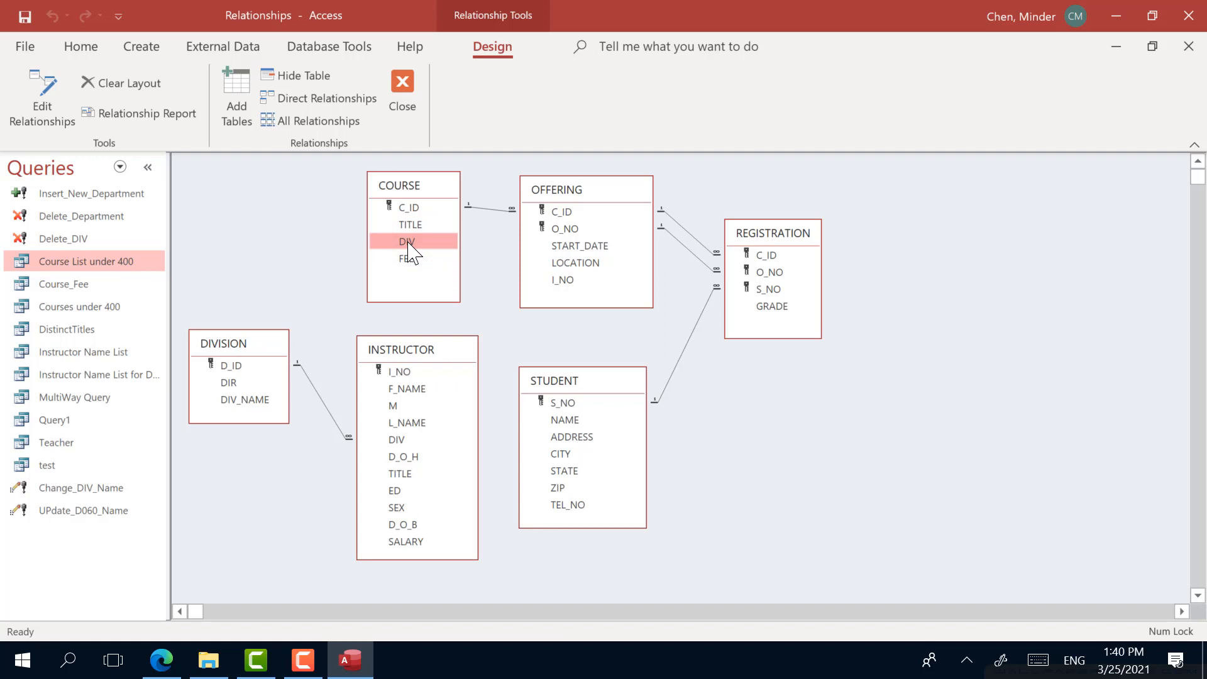
drag(407, 242, 238, 368)
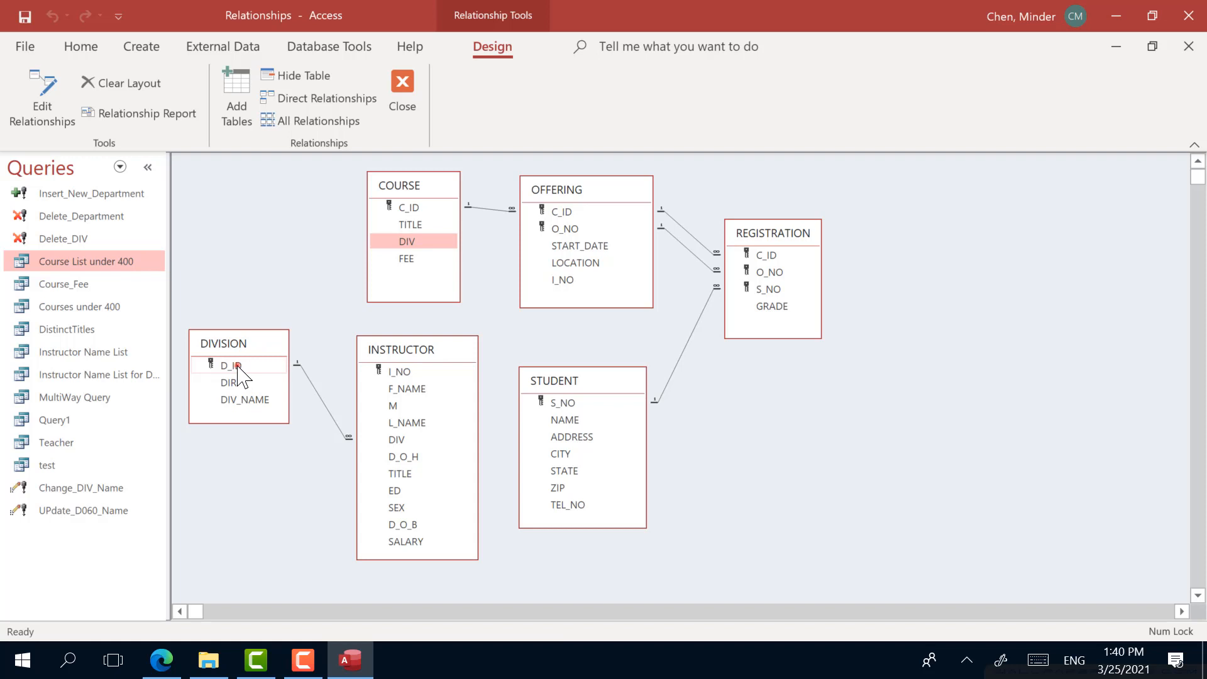
click(238, 366)
drag(259, 365, 404, 246)
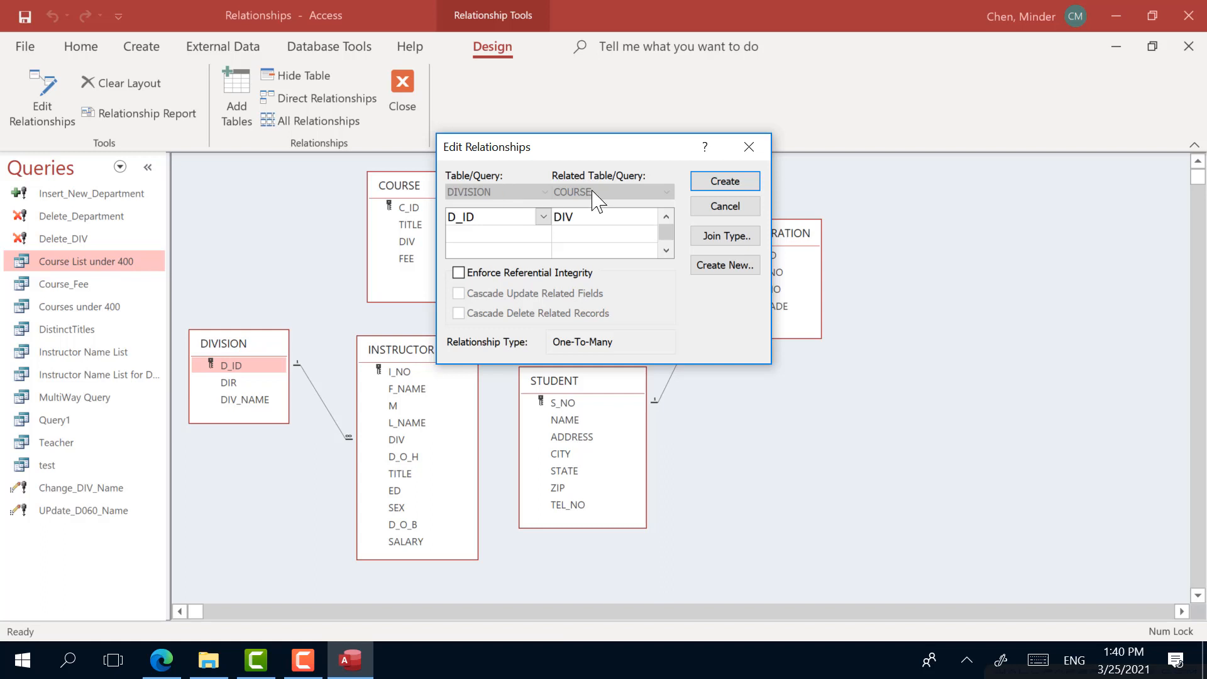
click(723, 182)
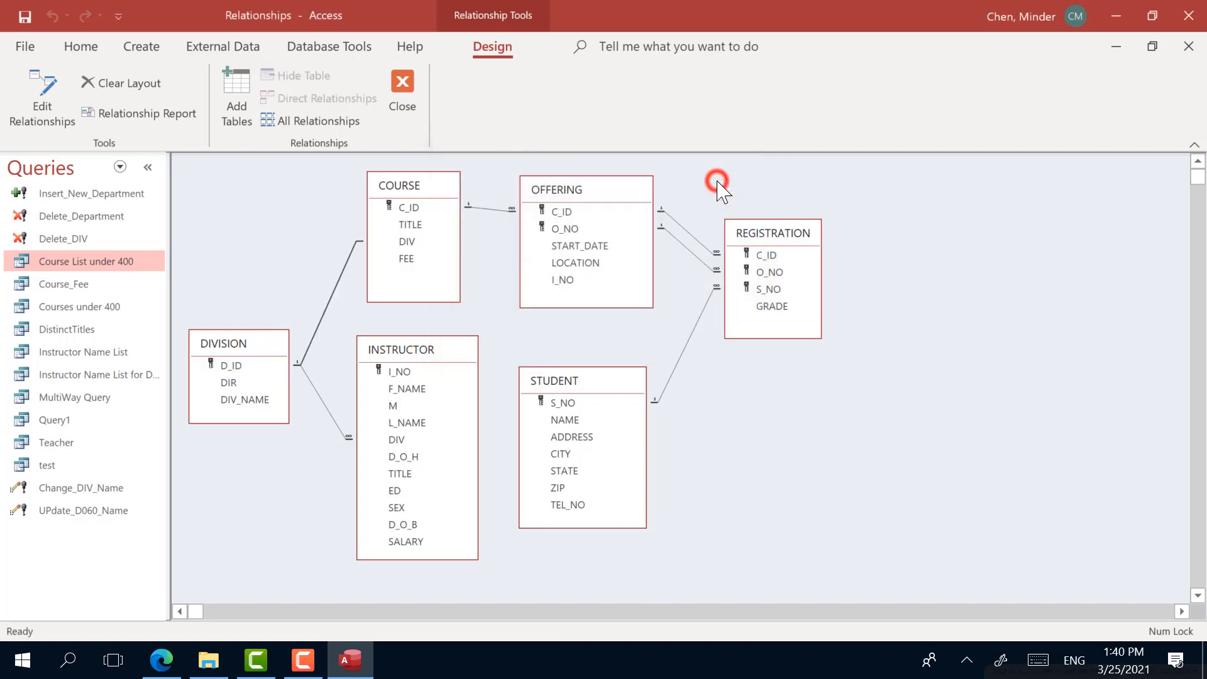
double_click(344, 272)
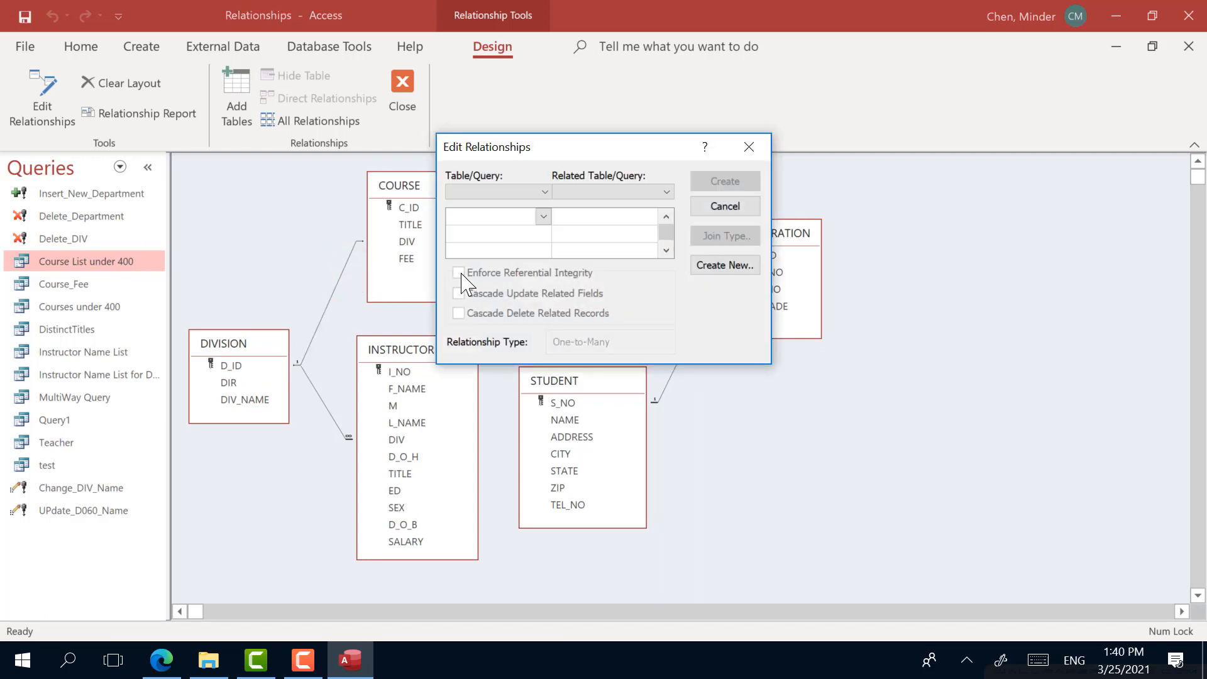
click(462, 274)
click(725, 206)
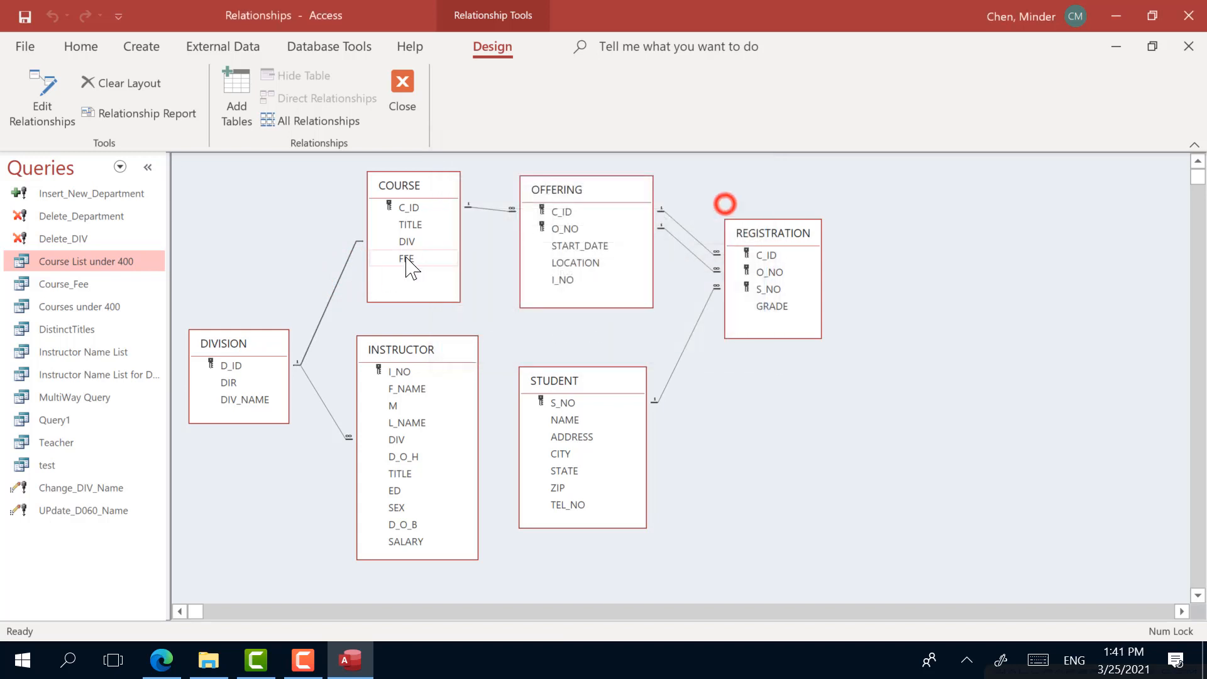
- Enforce referential integrity on the DIVISION–COURSE relationship and close the Relationships window, saving its layout
double_click(336, 285)
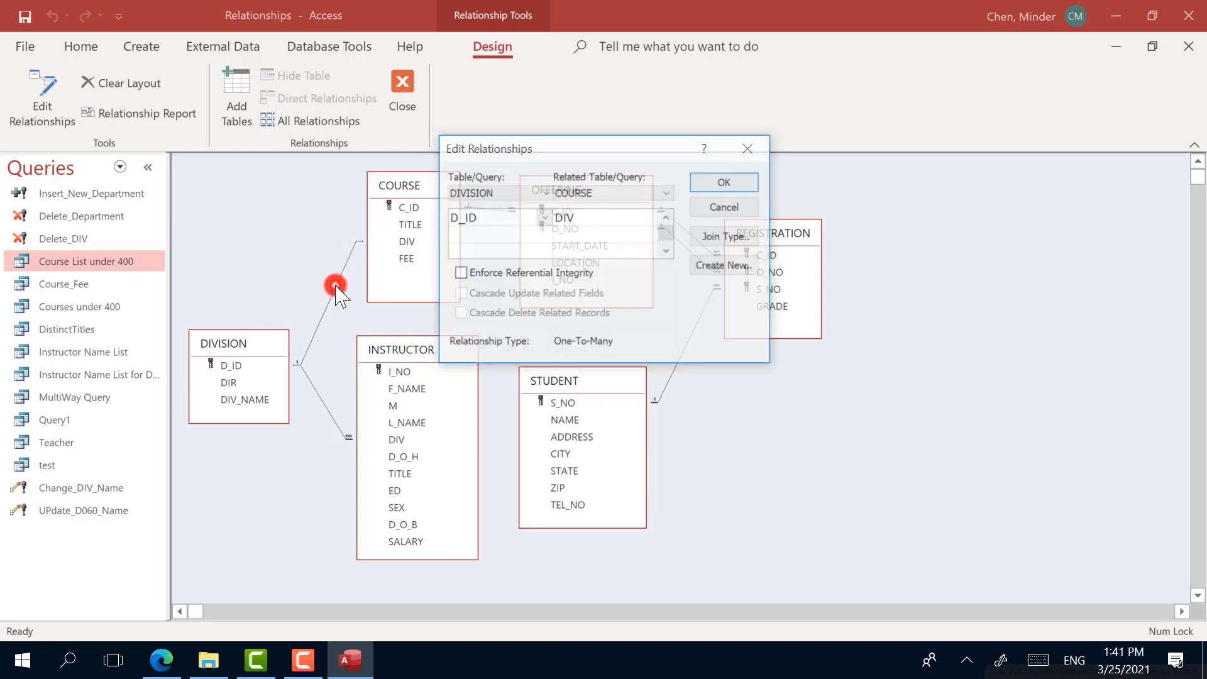
click(459, 272)
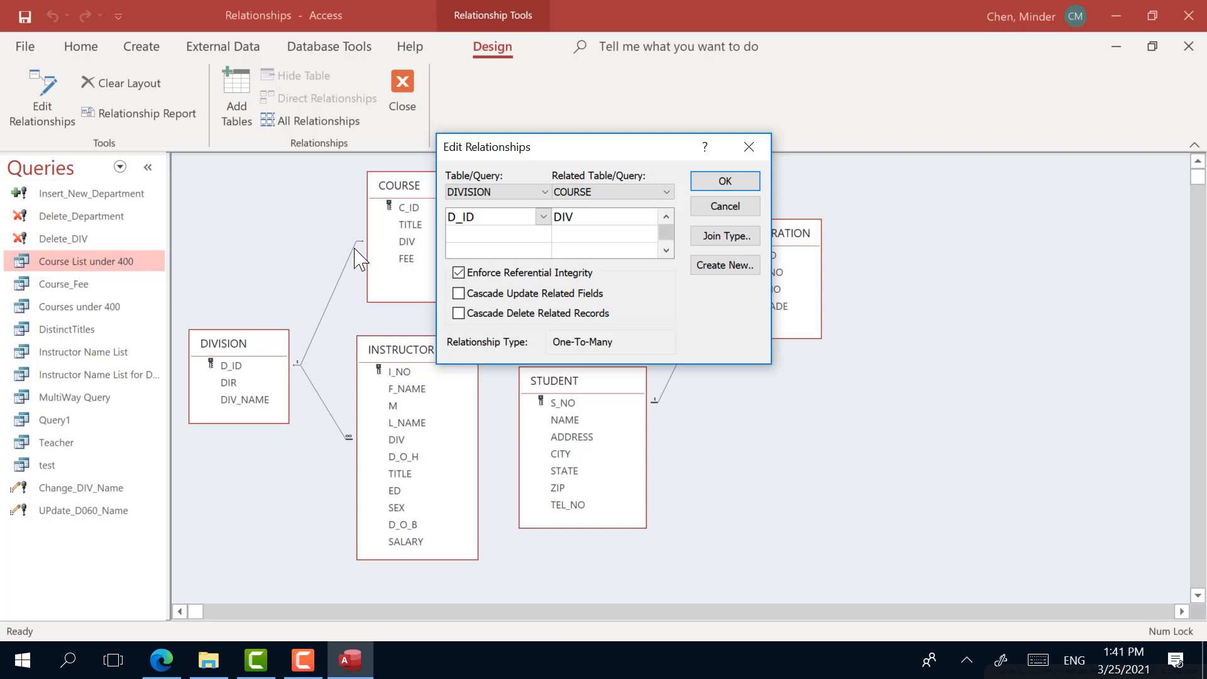
click(725, 183)
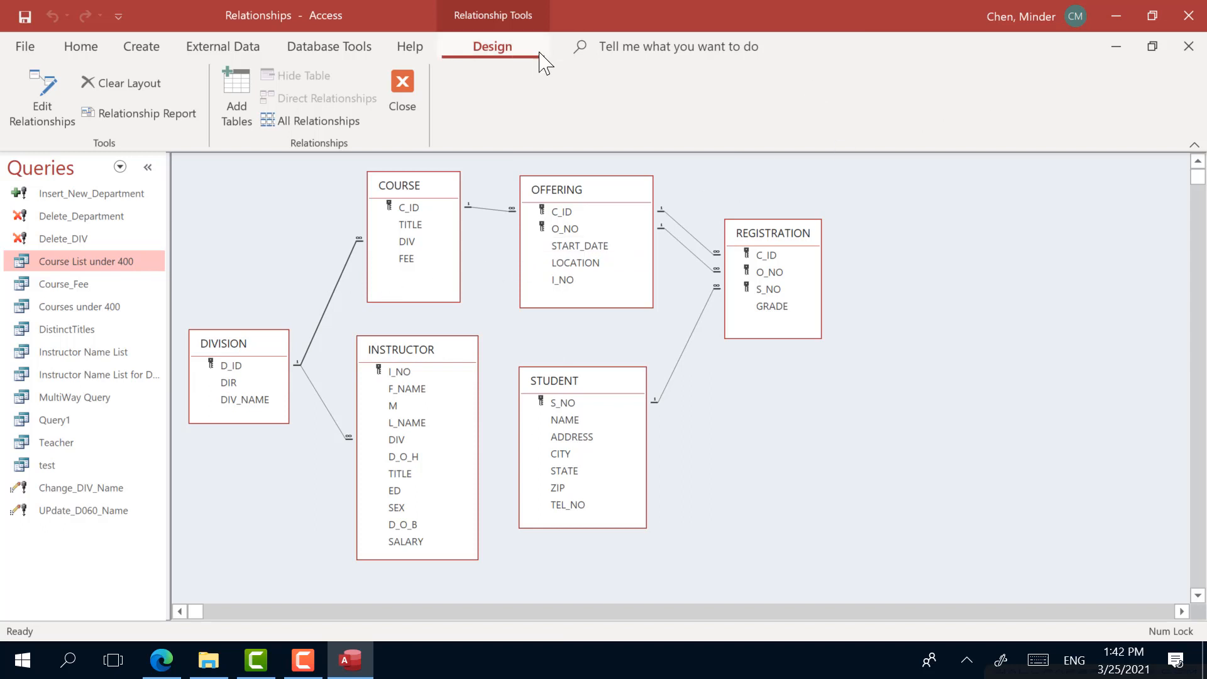
click(402, 83)
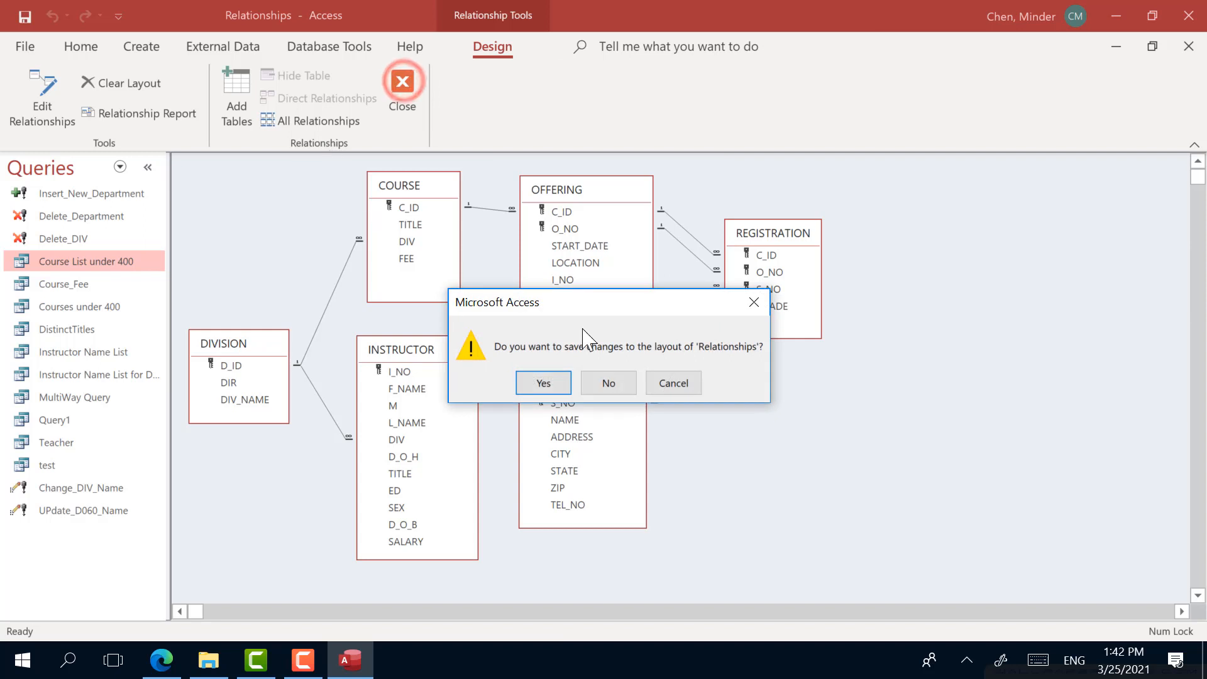
click(545, 382)
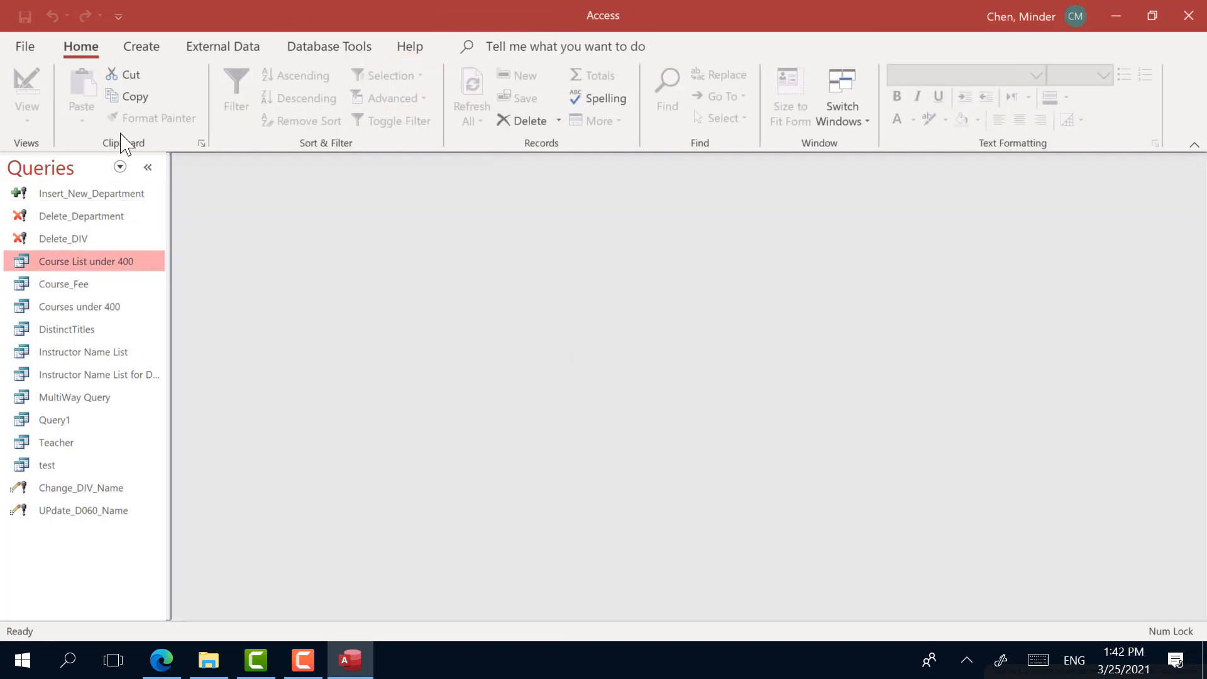
- Open the Course List under 400 query in Design view and remove the DIVISION table from it
double_click(115, 265)
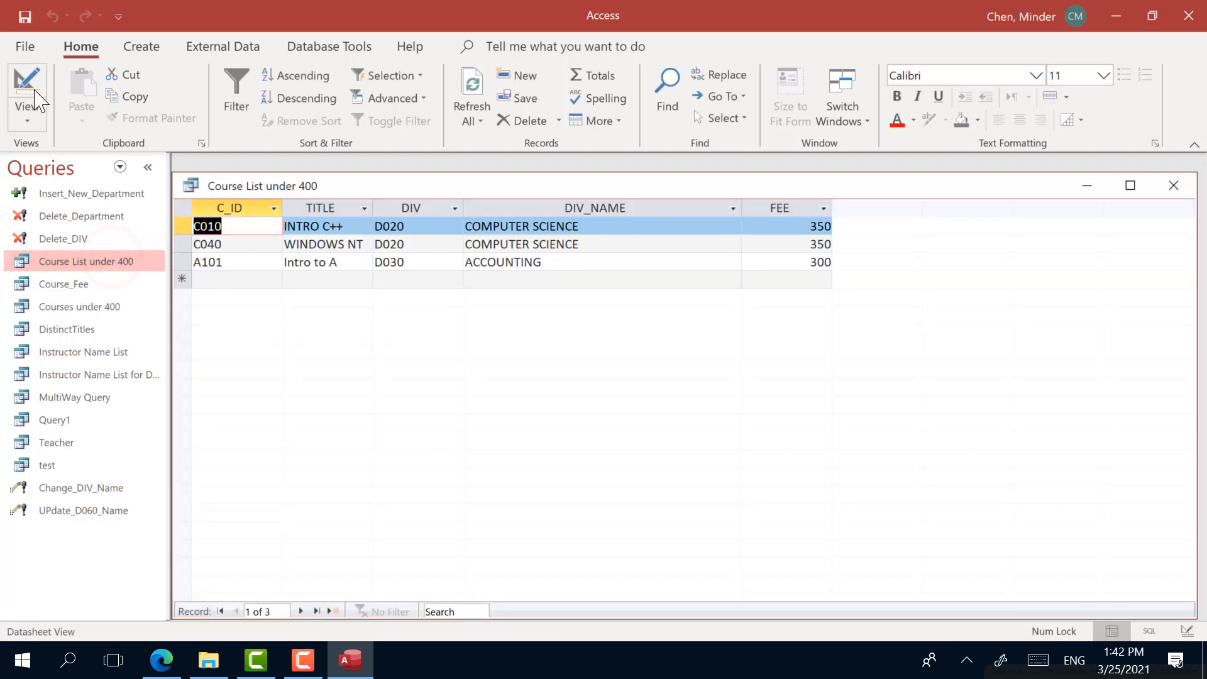
click(35, 96)
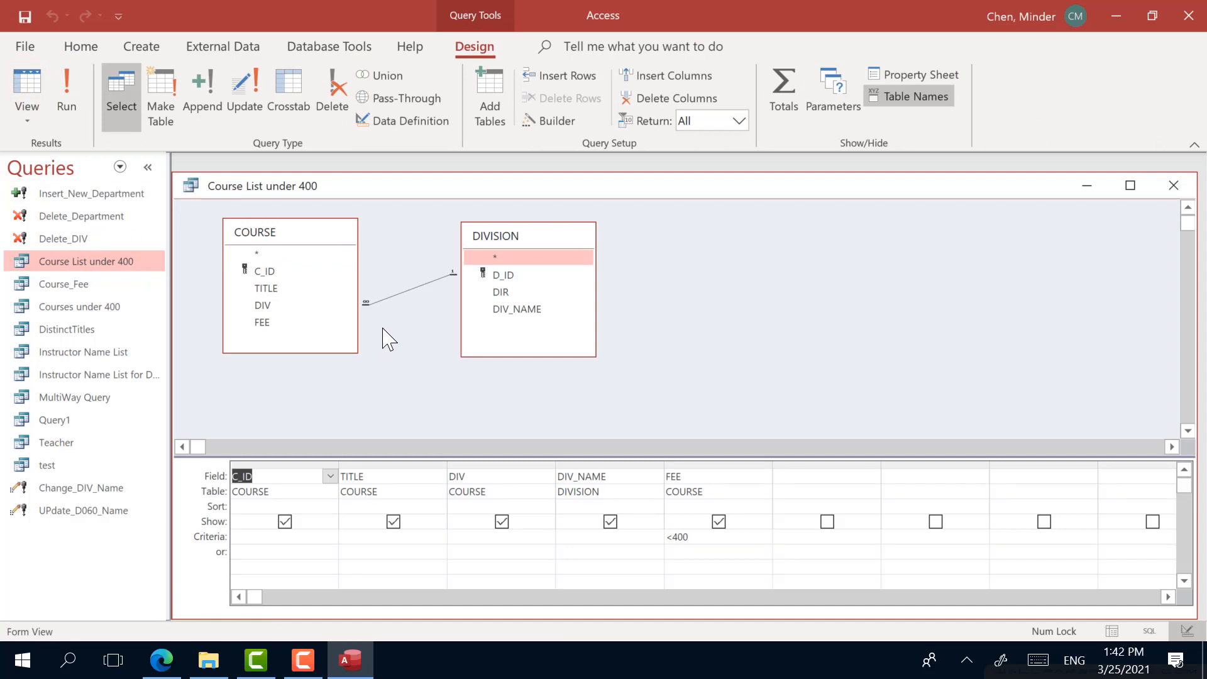
click(418, 288)
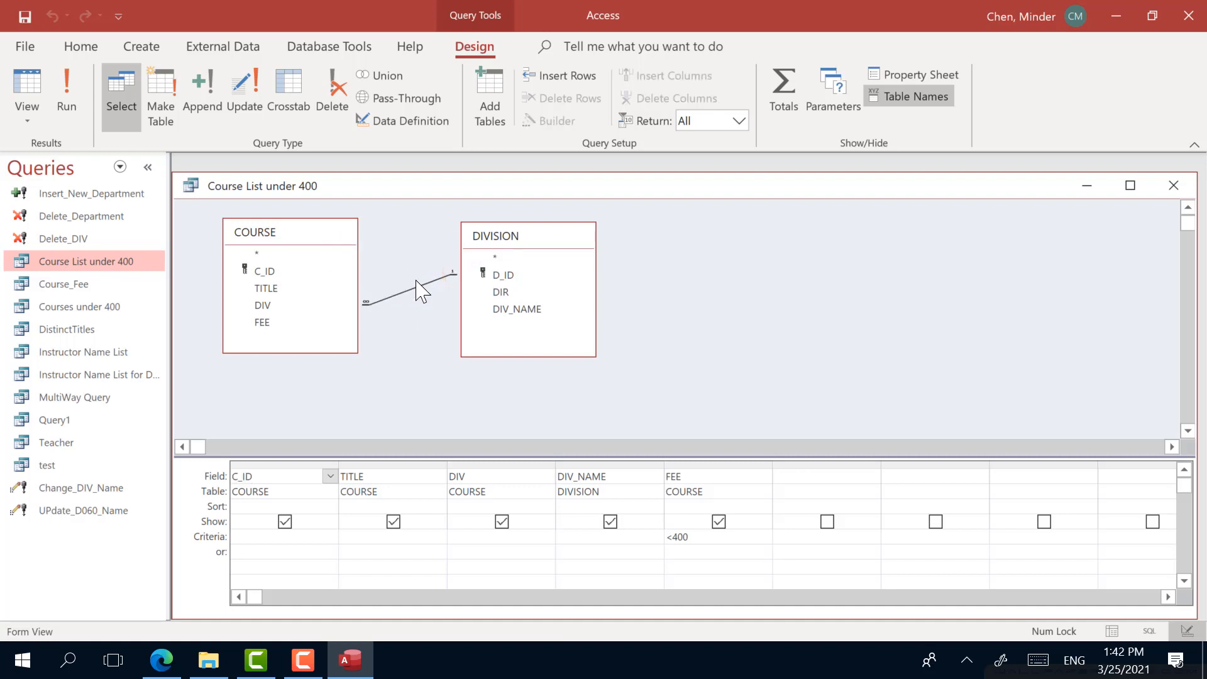
right_click(516, 242)
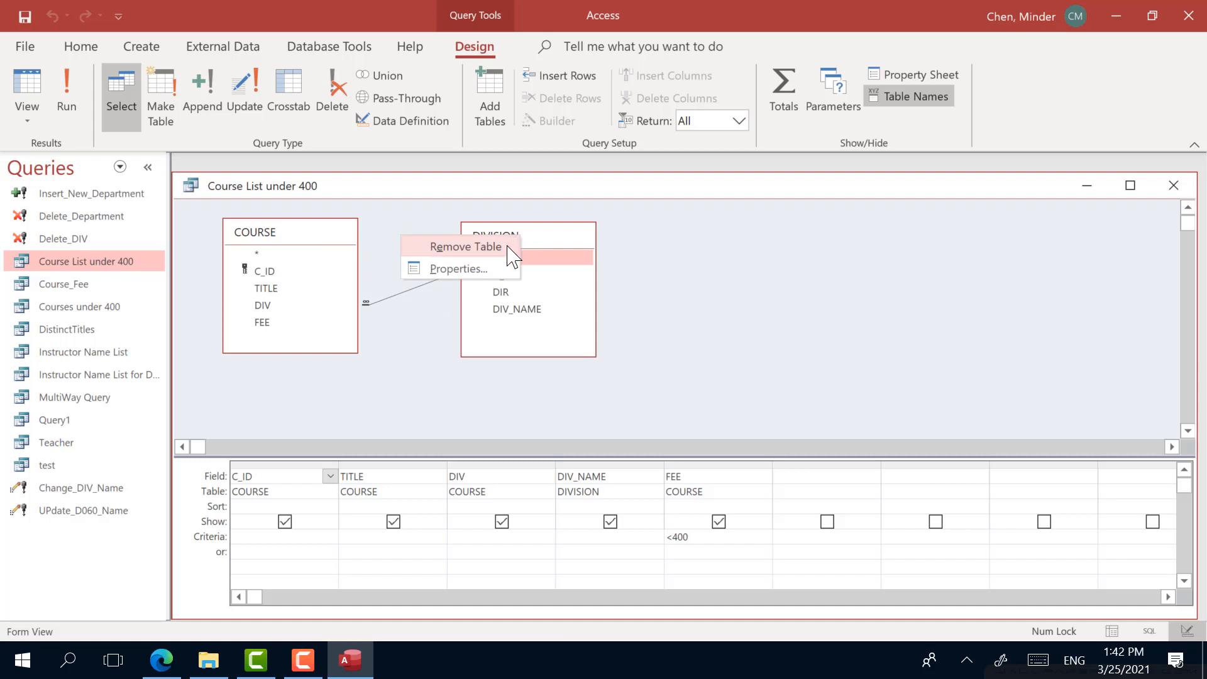
click(509, 245)
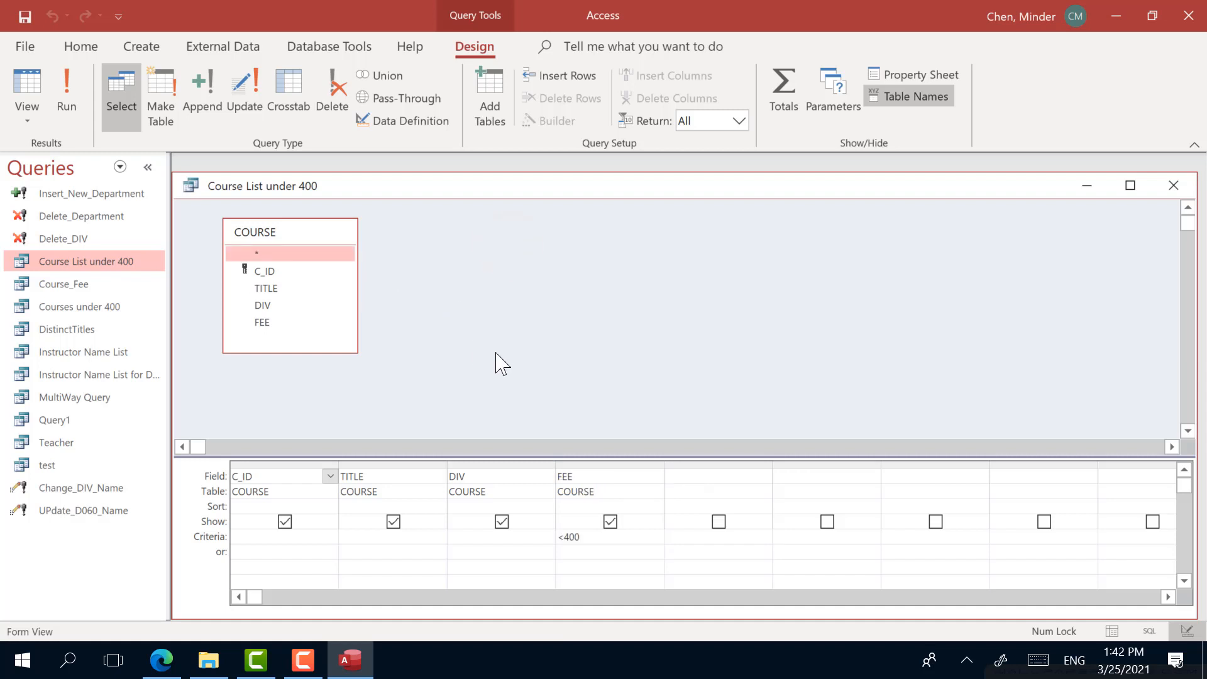
- Add the DIVISION table back to the query design and check its join line to COURSE
right_click(527, 302)
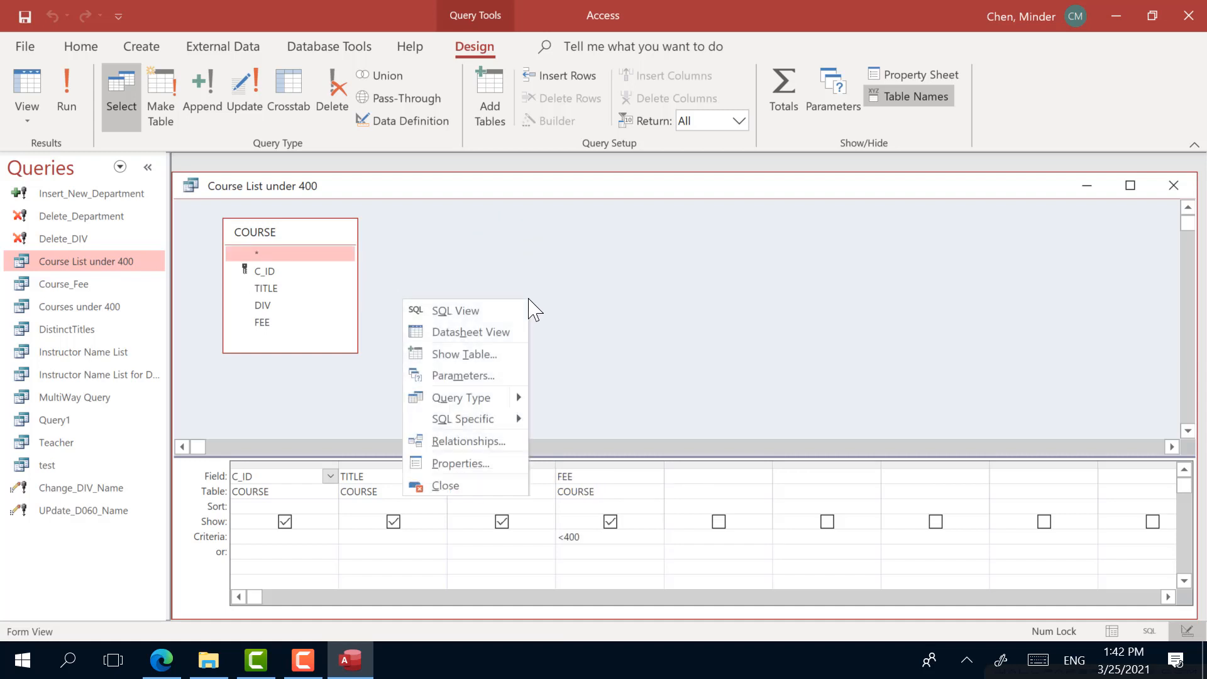
click(485, 356)
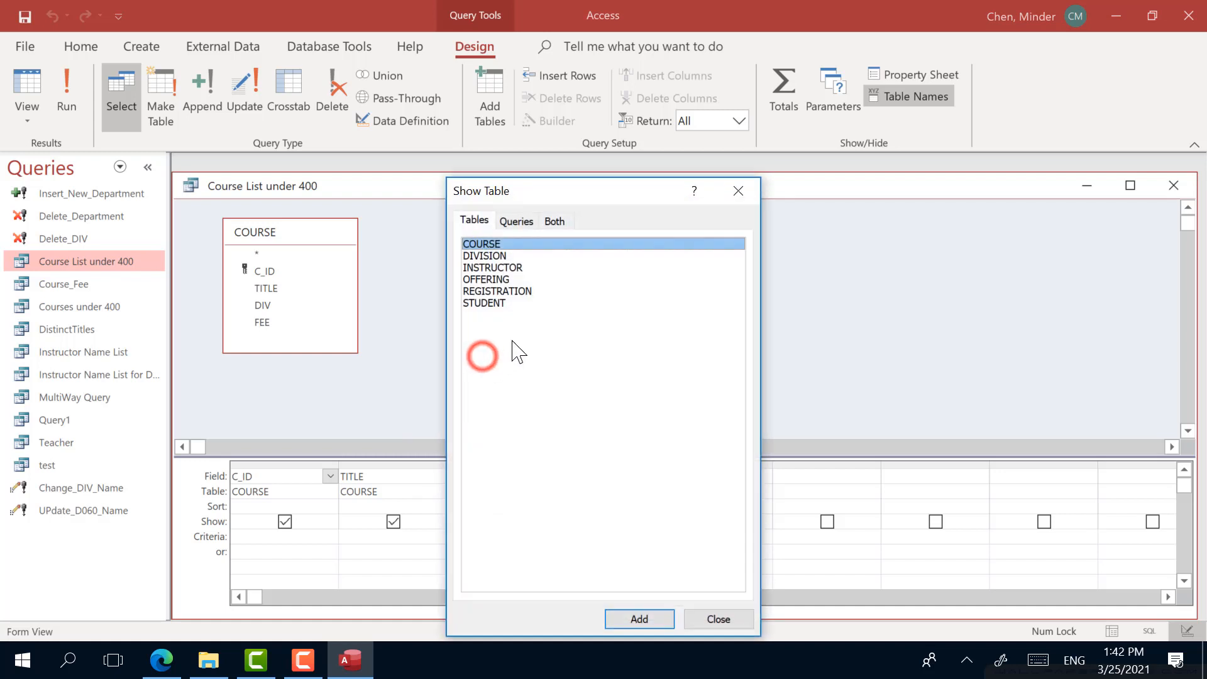
click(490, 256)
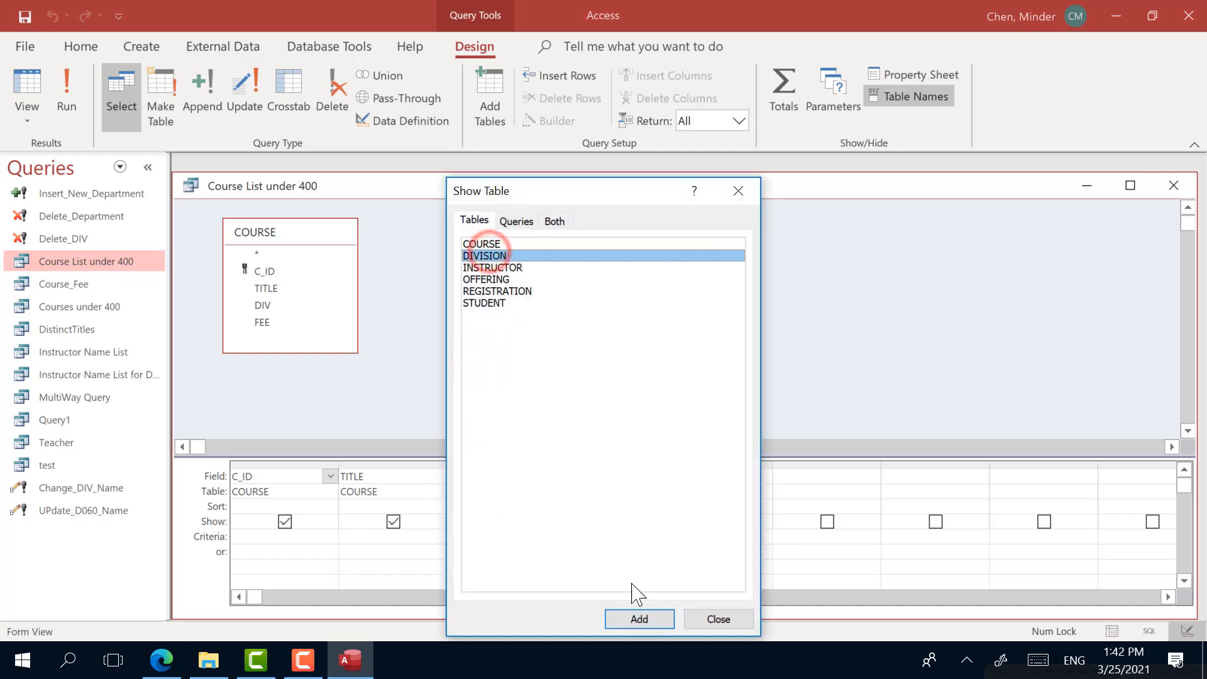
click(648, 619)
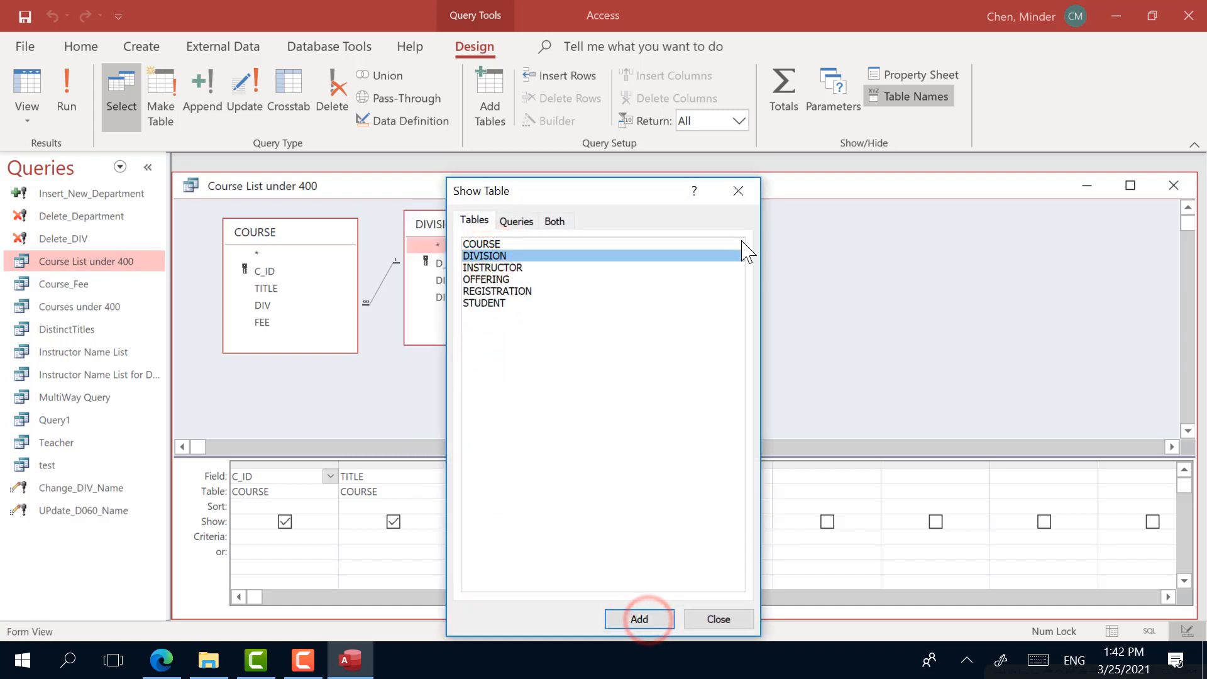
click(739, 192)
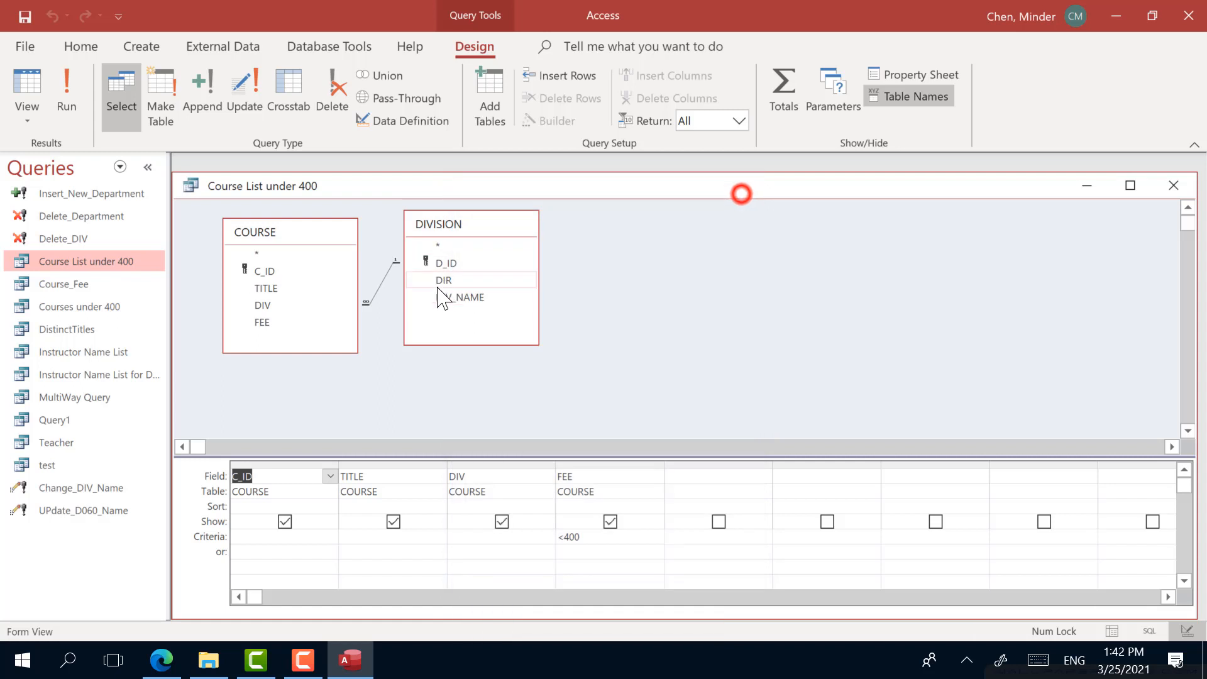
click(380, 281)
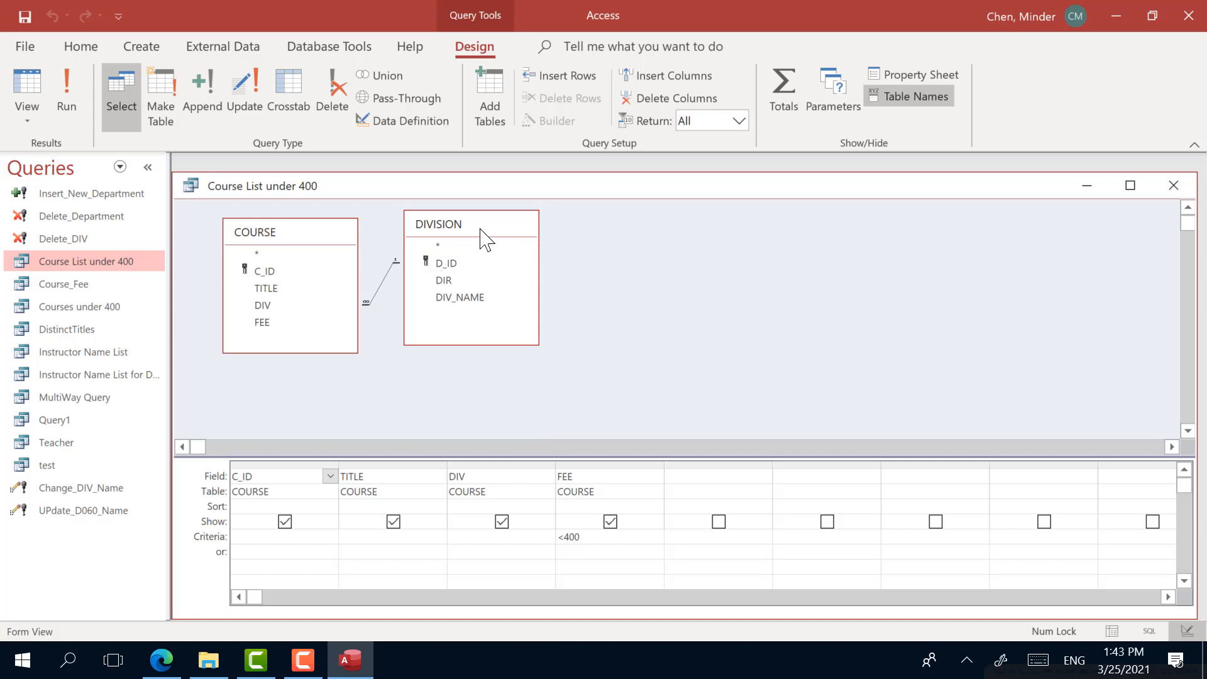
- Move the DIVISION table slightly farther from COURSE and clear the <400 criterion from the FEE column
drag(483, 227, 511, 229)
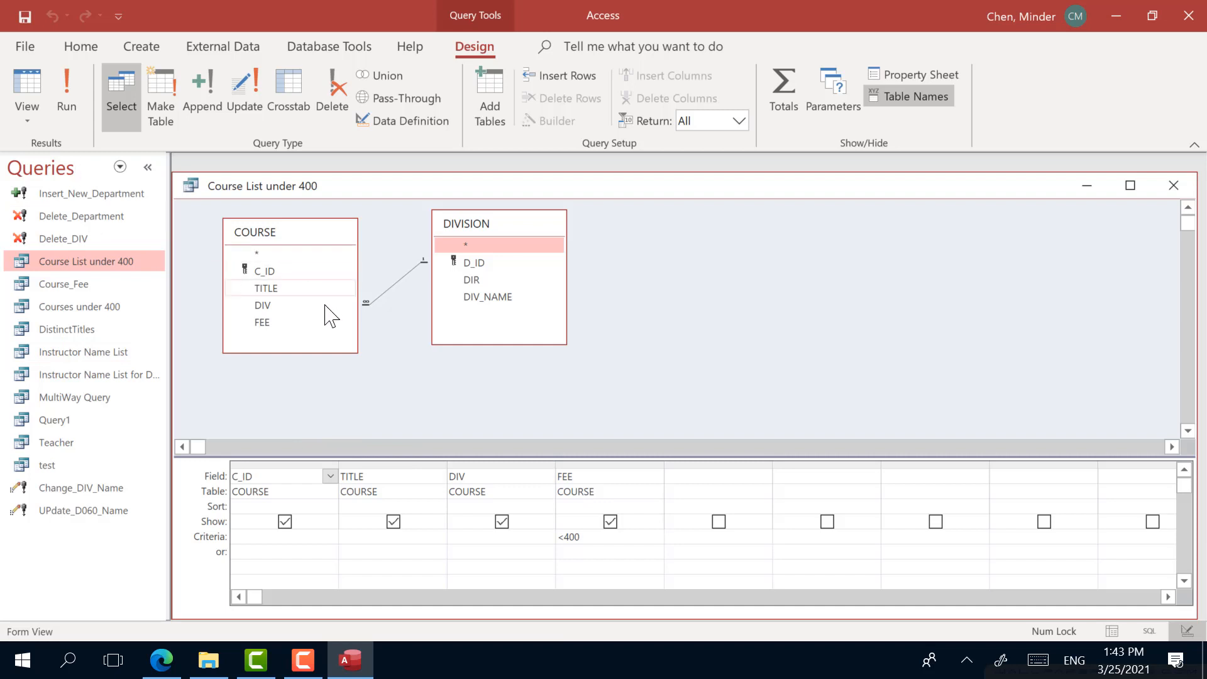
click(591, 536)
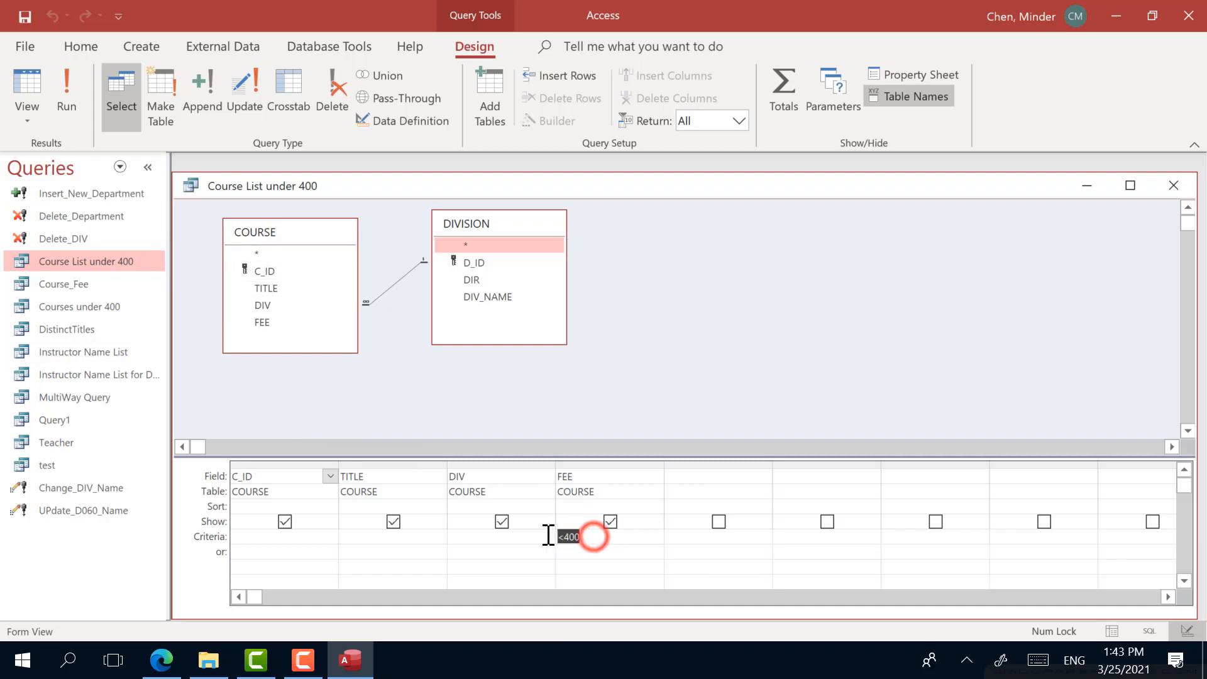
key(Delete)
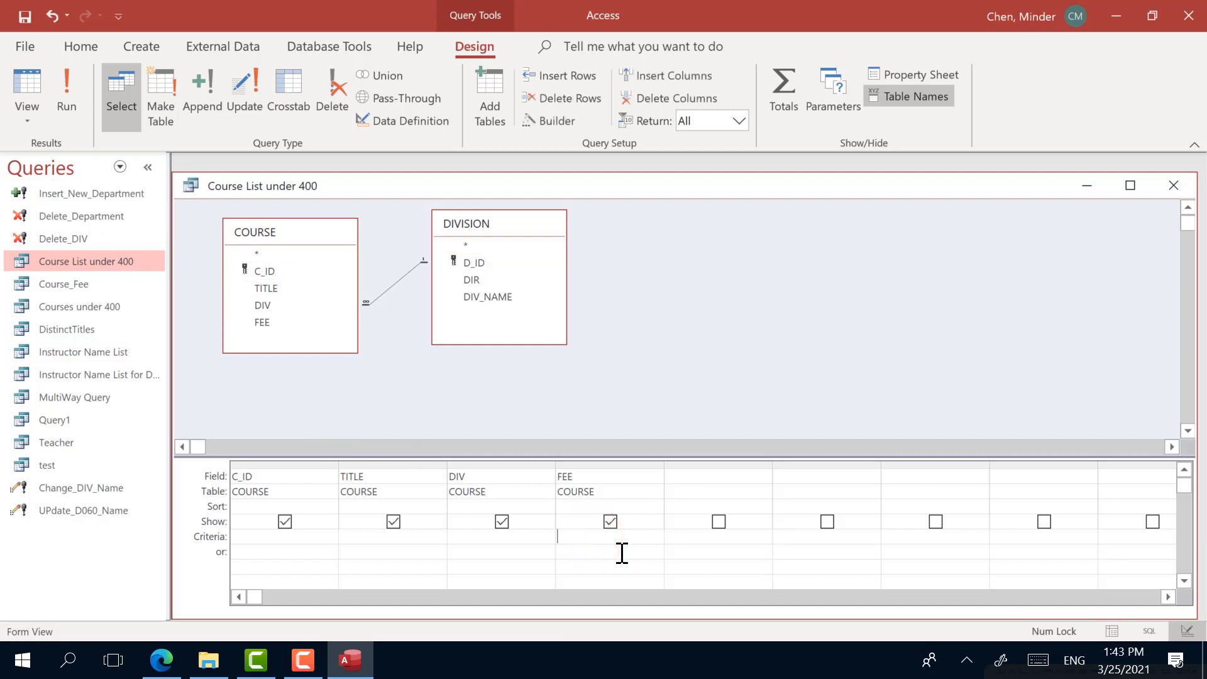
- Insert DIV_NAME from DIVISION between the DIV and FEE columns, viewing the query results before and after the change
click(27, 102)
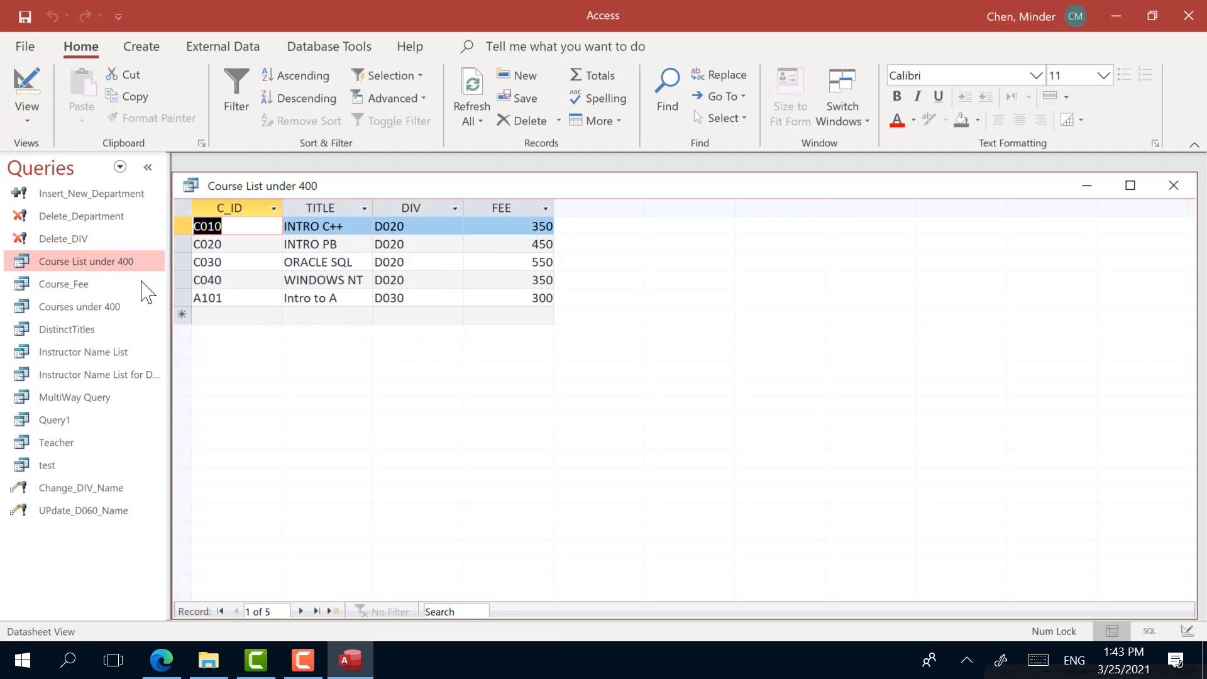
click(19, 88)
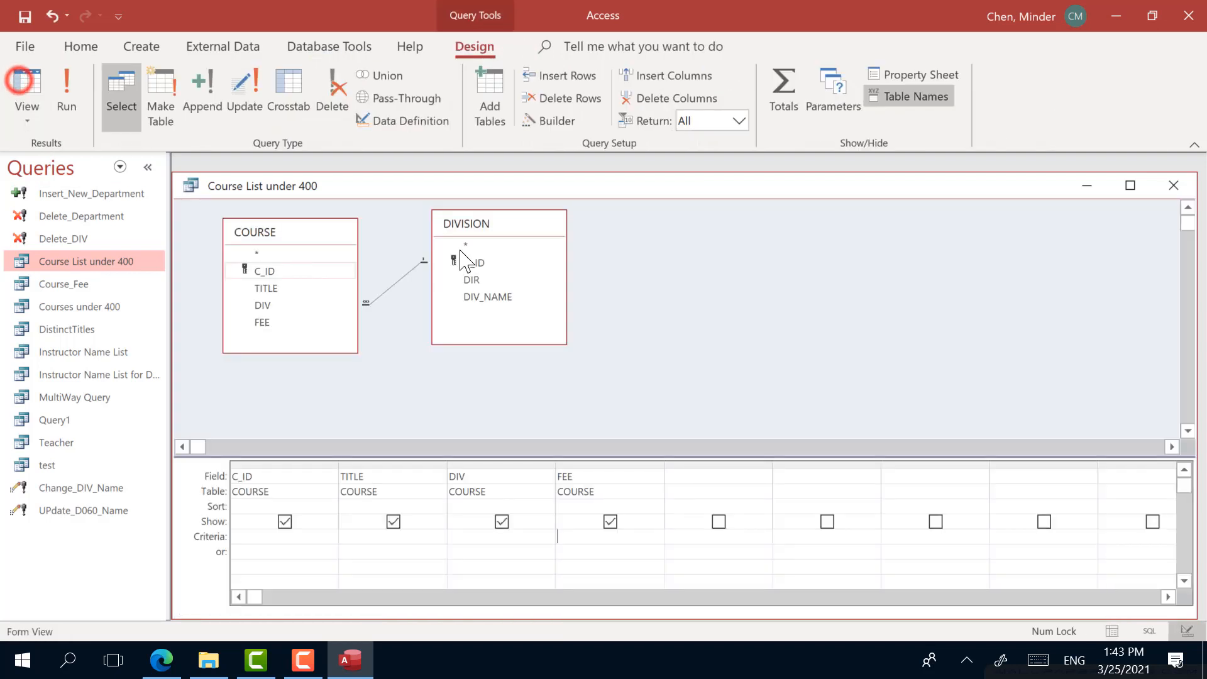
drag(487, 301, 498, 463)
click(513, 464)
click(640, 464)
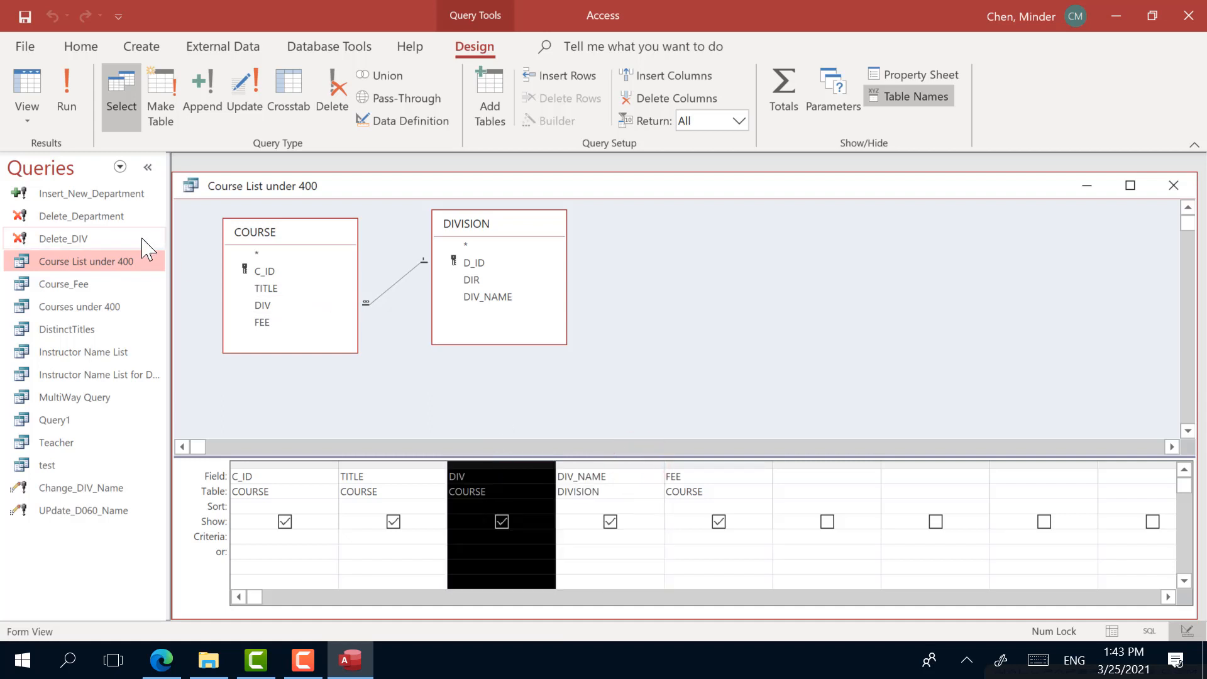
click(27, 88)
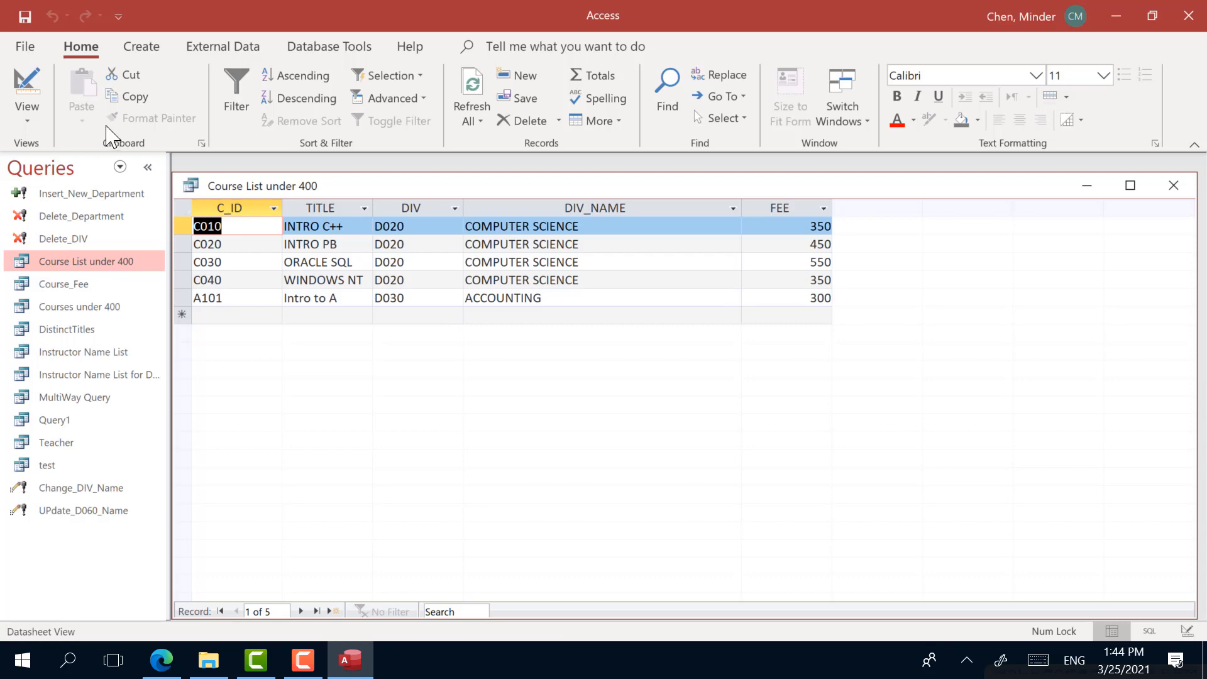
- Return to the query design, sort the FEE column in ascending order, and view the results in Datasheet view
click(27, 85)
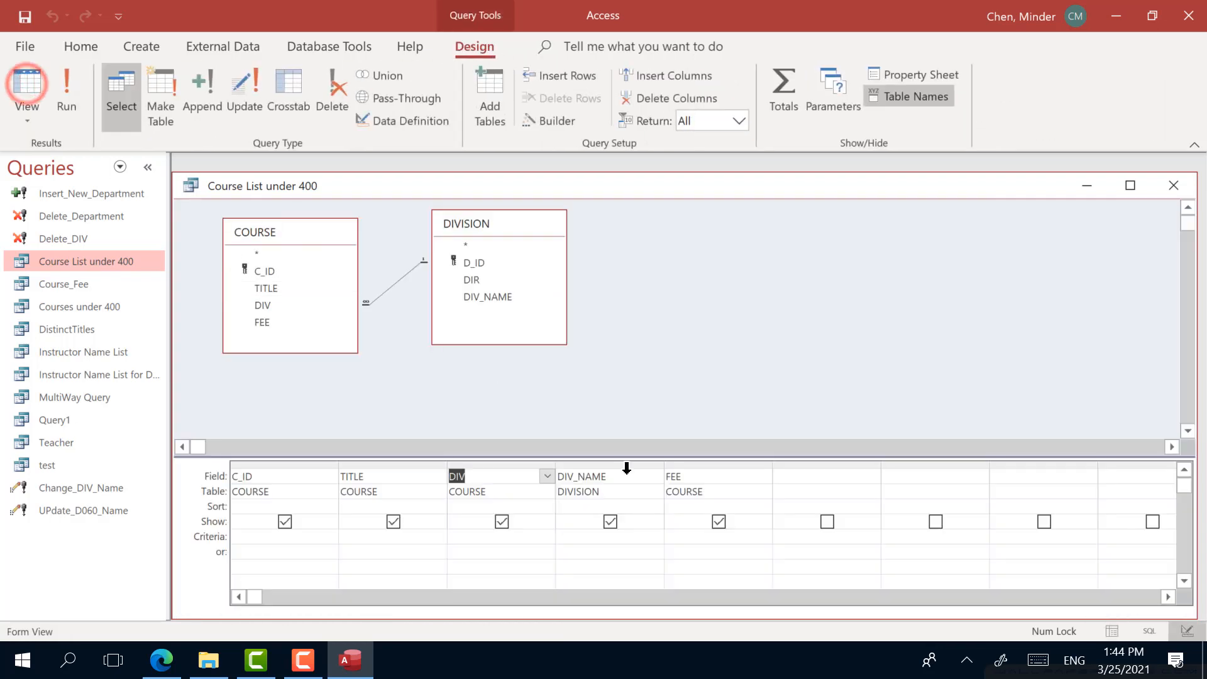
click(264, 507)
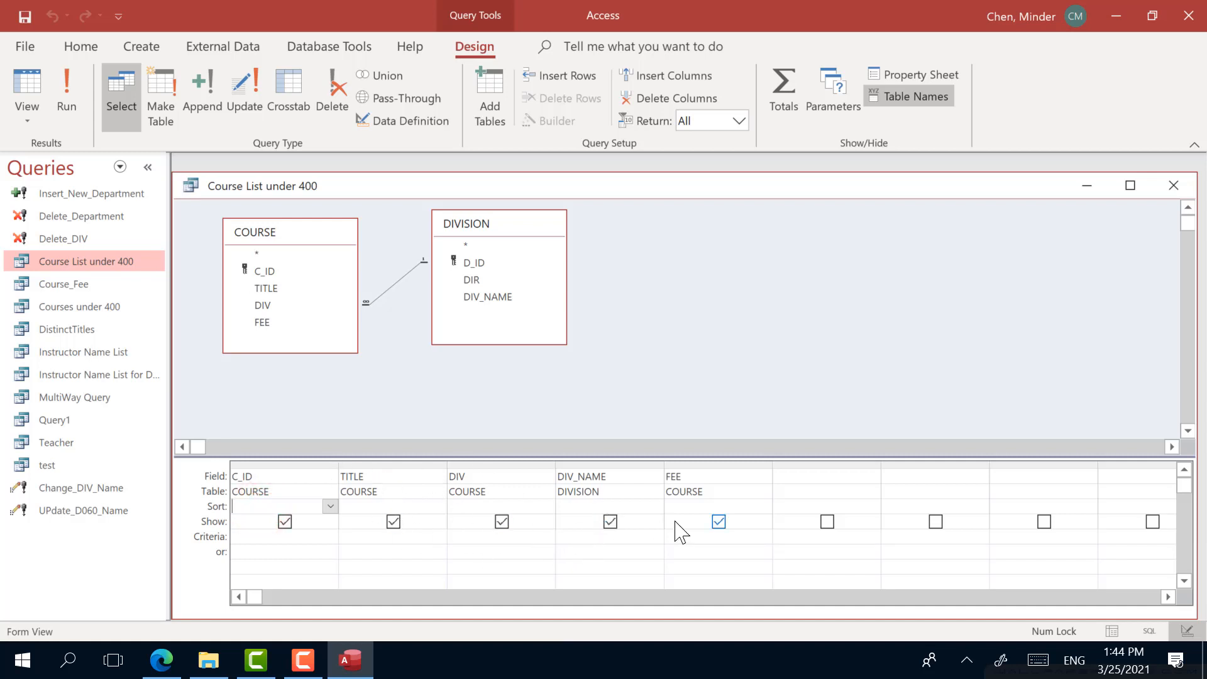
click(692, 505)
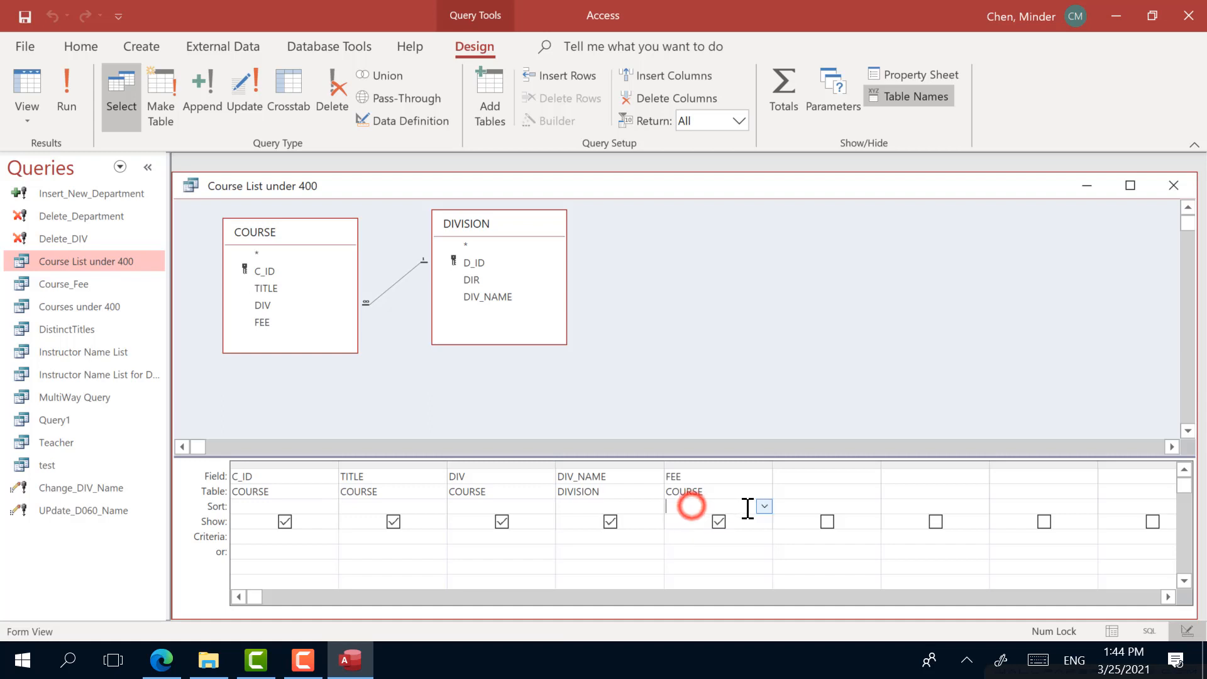
click(765, 506)
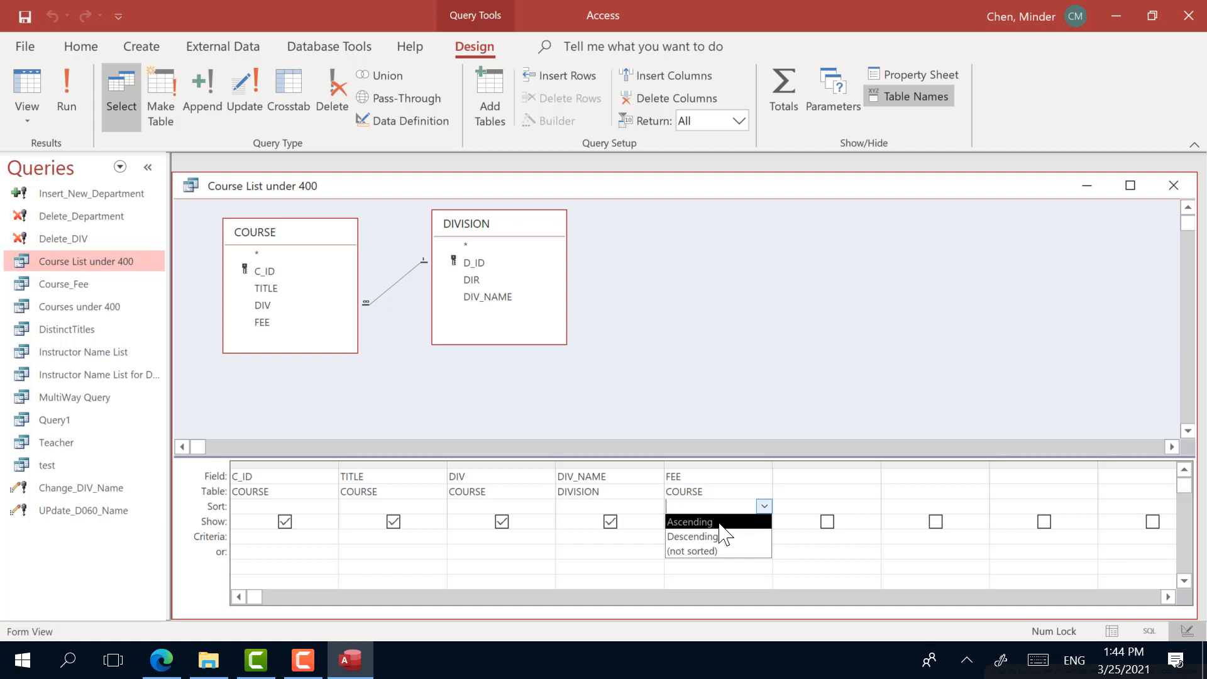
click(692, 536)
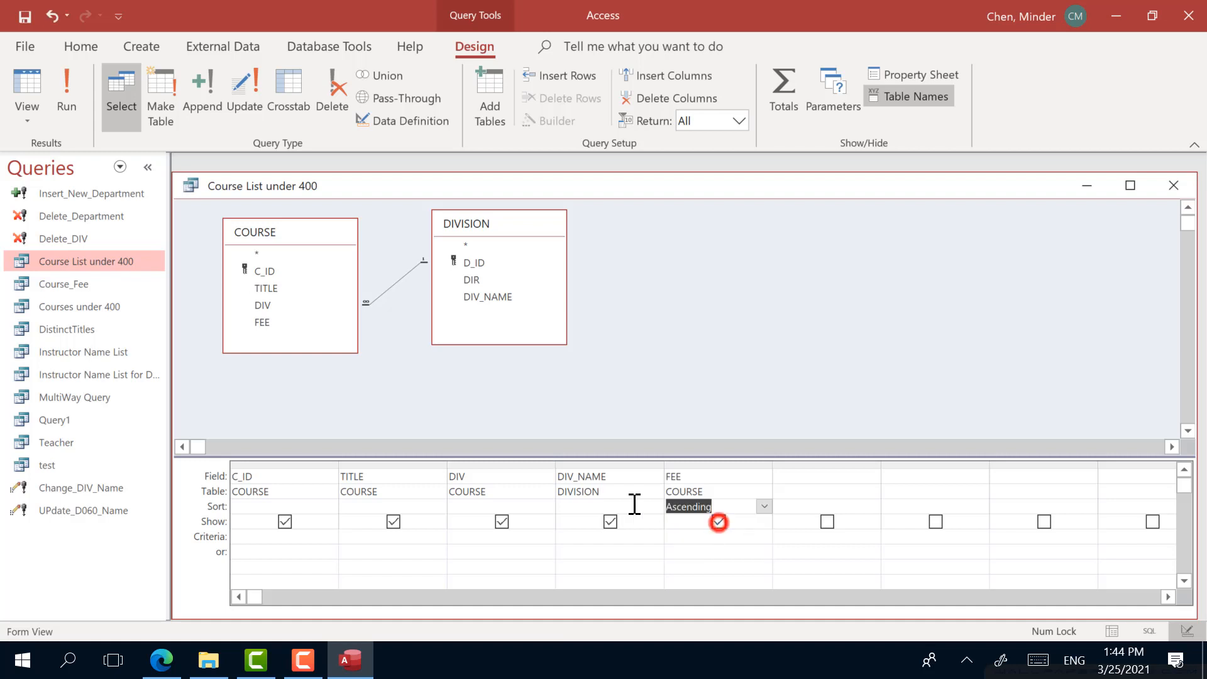
click(27, 85)
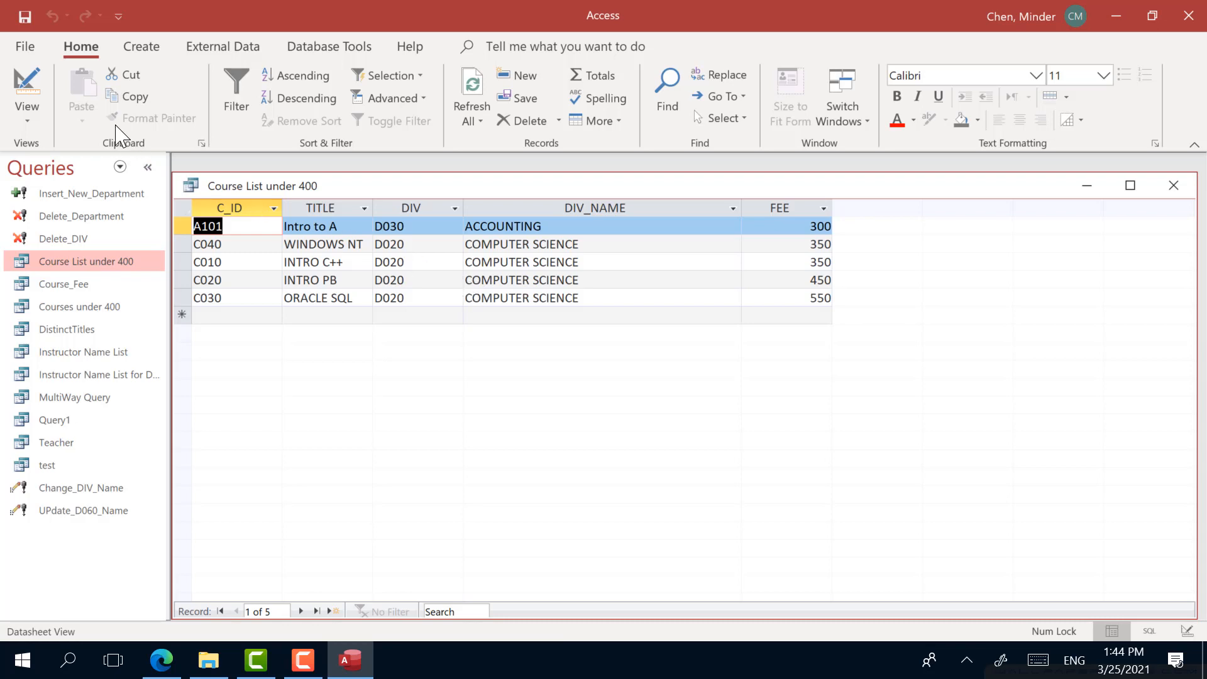
- Go back to the query design and set the sort order of the DIV column to Ascending
click(12, 82)
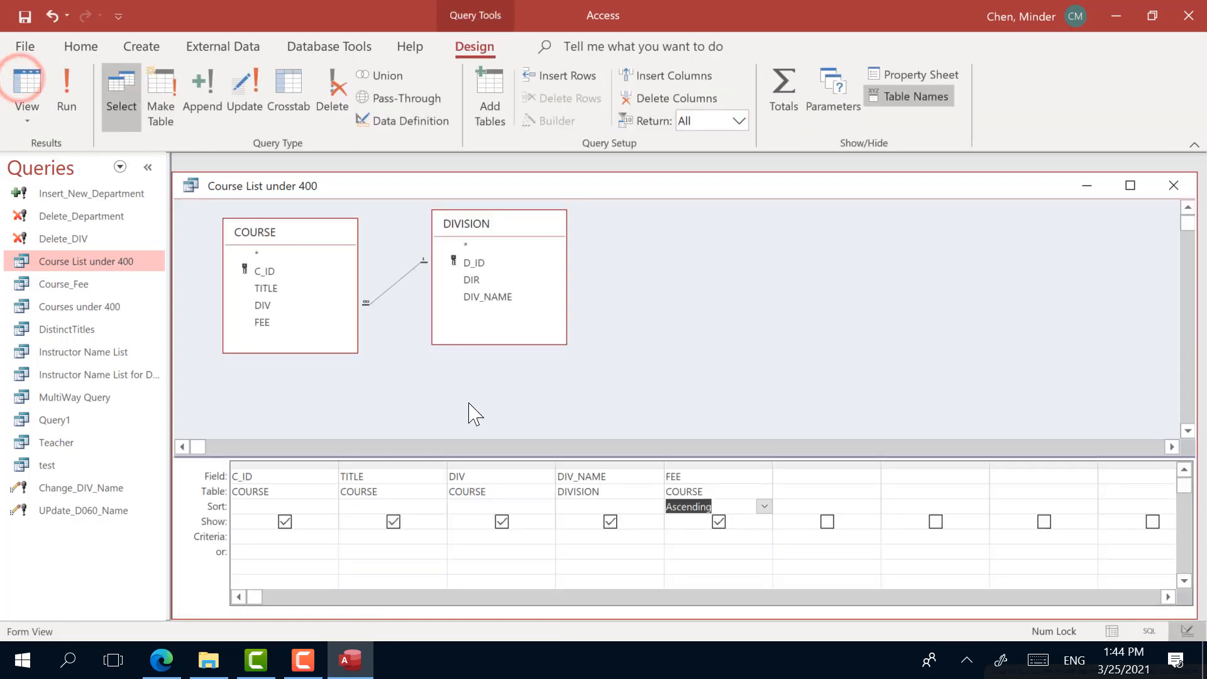
click(515, 506)
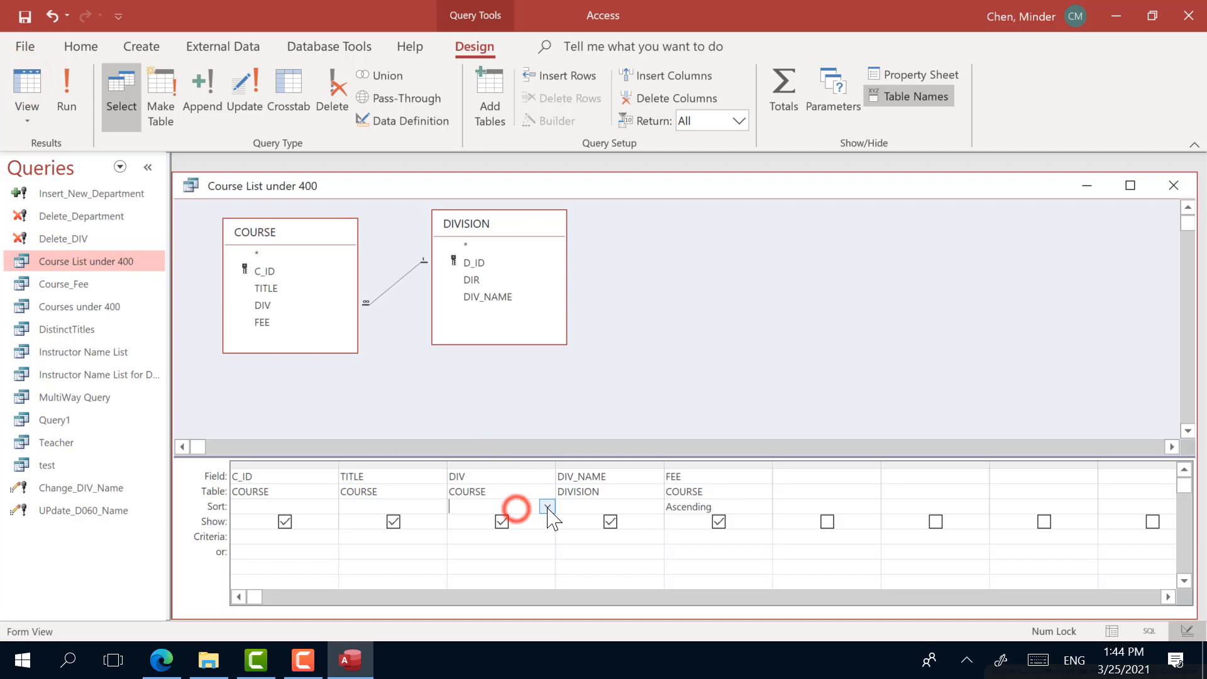
click(548, 506)
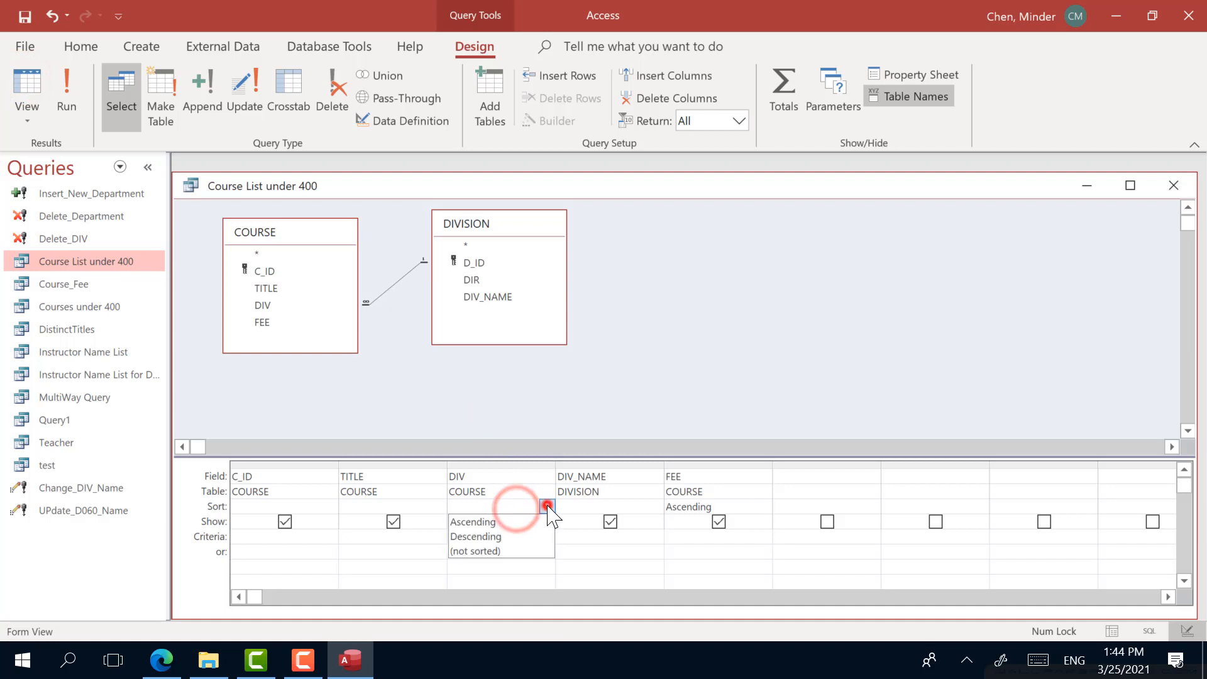
click(515, 521)
- Set the FEE column to (not sorted) and view the query results in Datasheet view
click(728, 507)
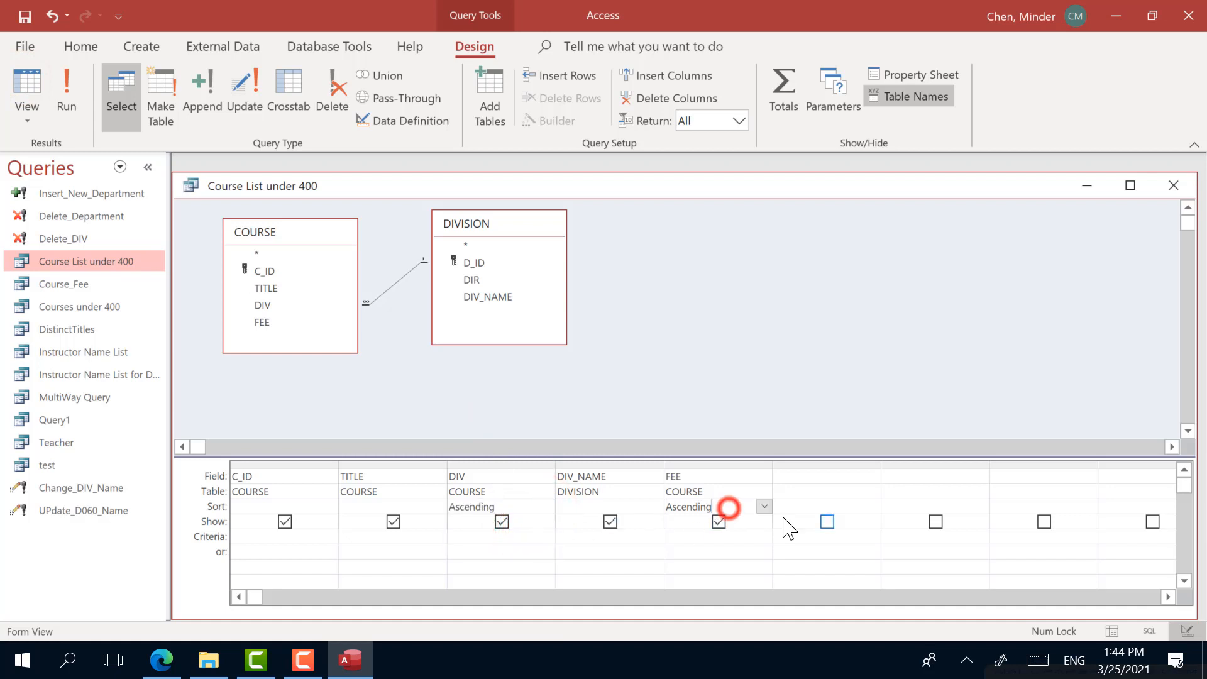
click(764, 507)
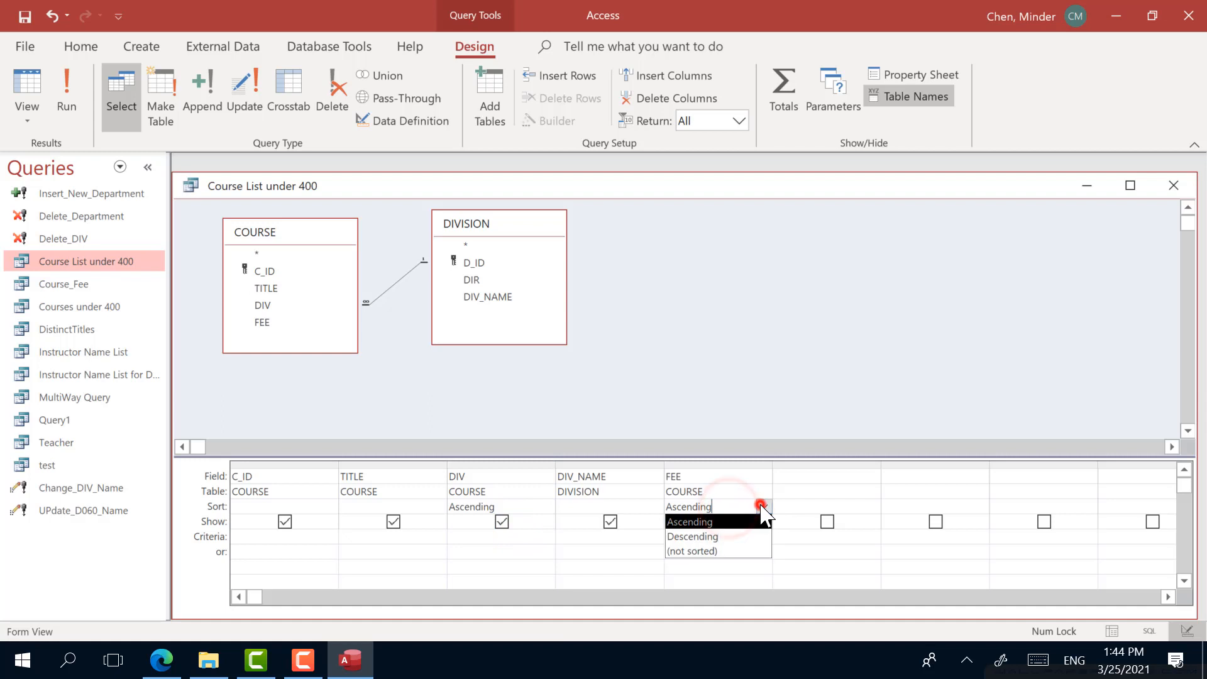
click(721, 552)
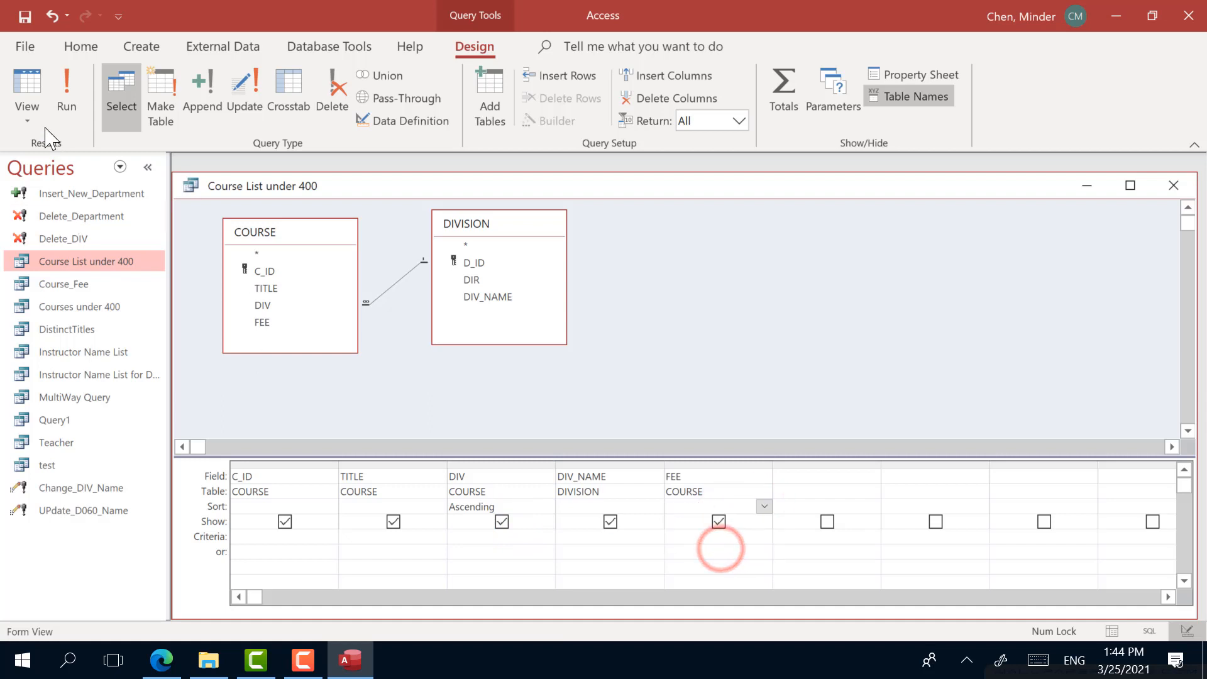
click(42, 96)
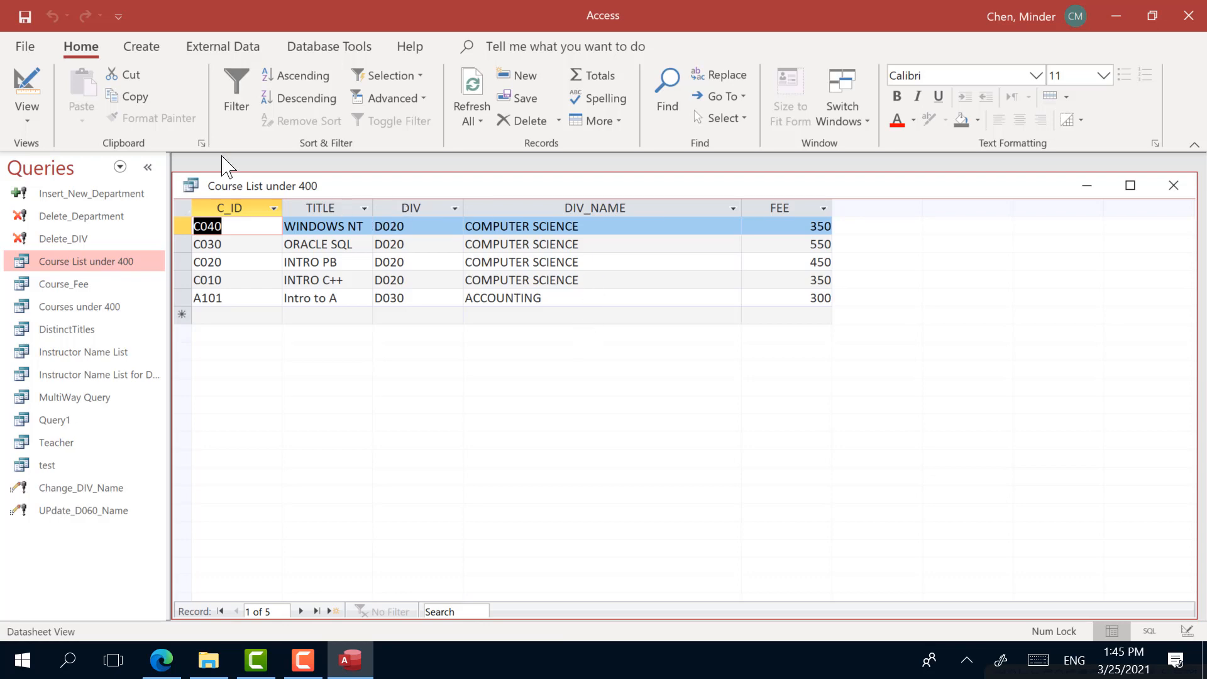
- Return to Design view and open the criteria of the DIV column for editing
click(10, 75)
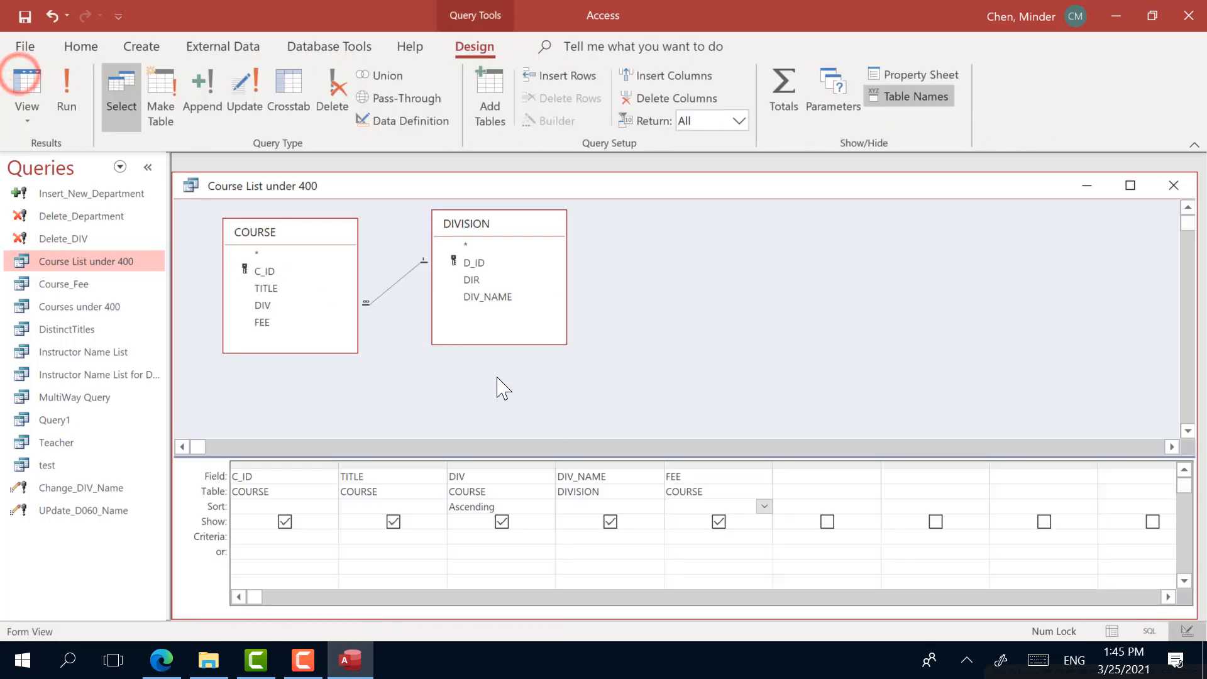
click(529, 534)
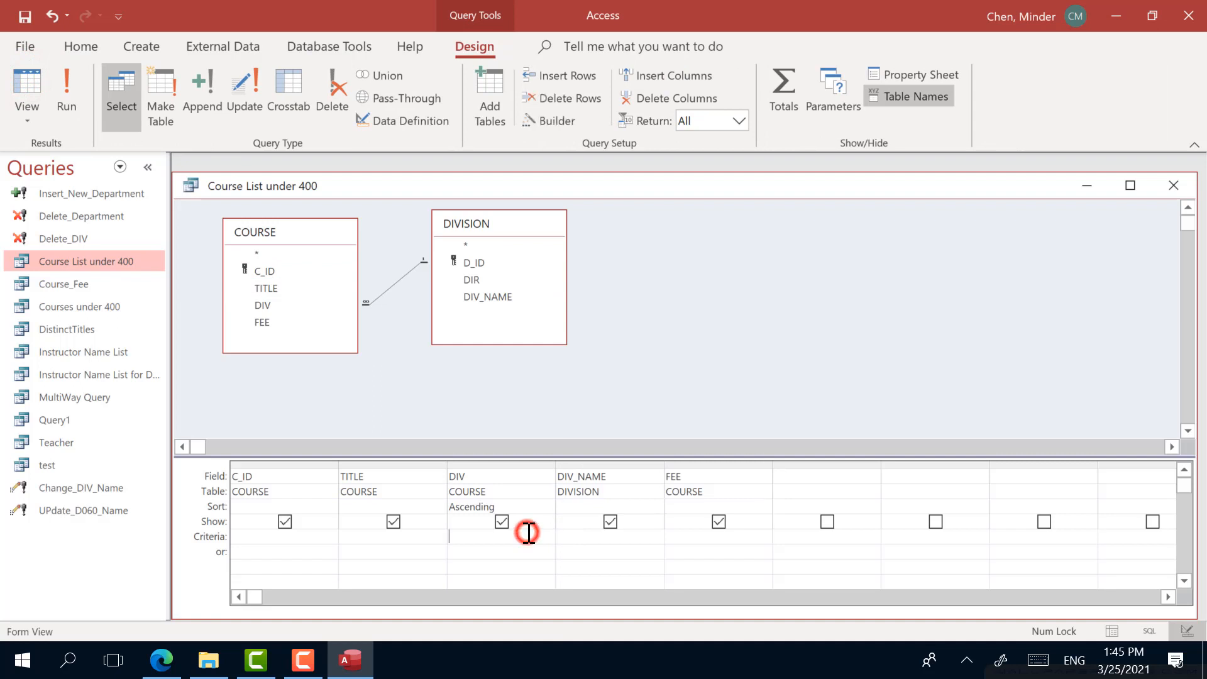